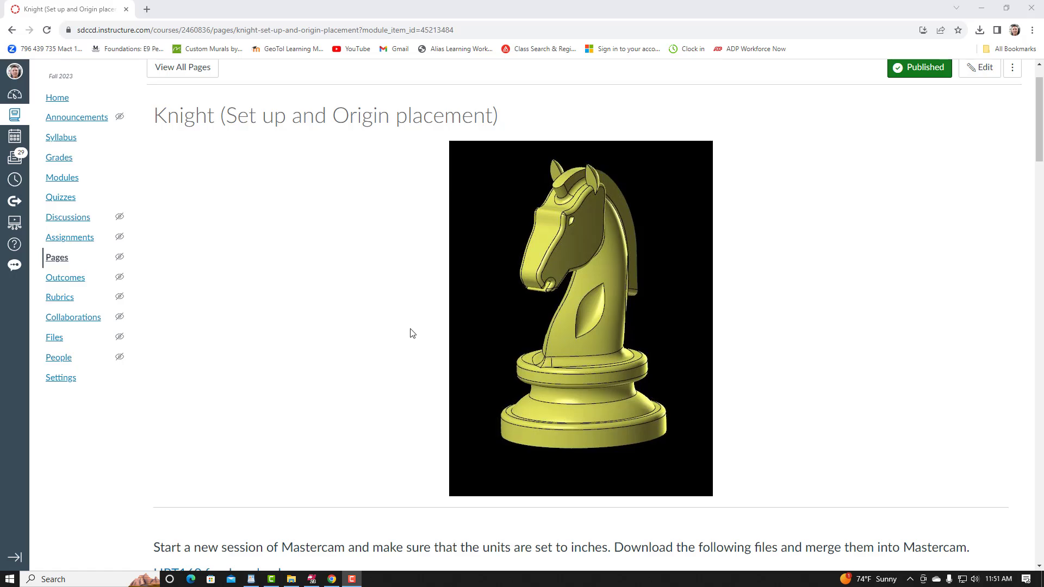
Read the Knight setup instructions on the course page and check the downloaded part files in the Knight Project folder.
{"action": "left_click_drag", "start_coordinate": [313, 579], "coordinate": [351, 580]}
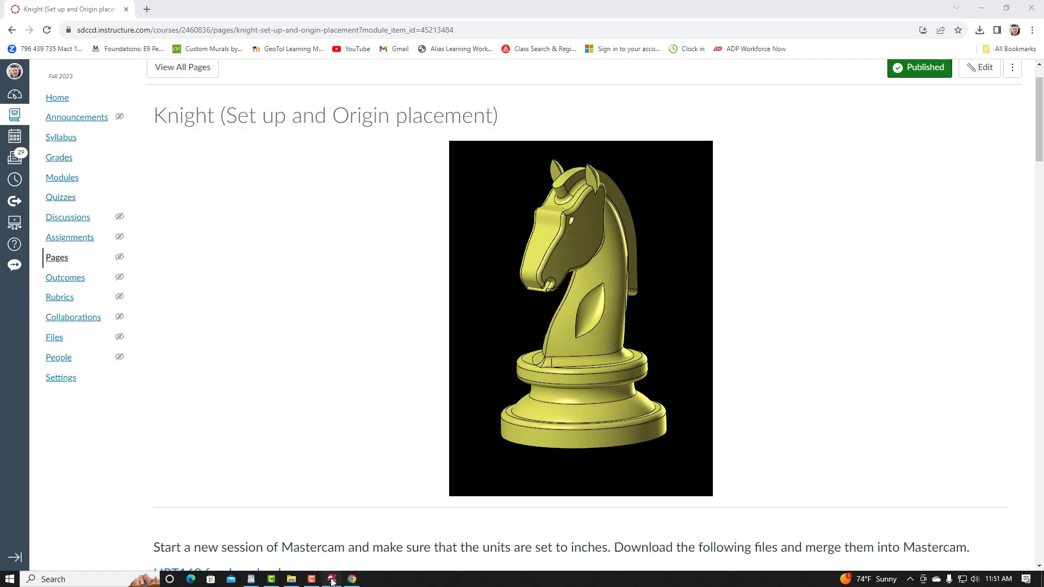
{"action": "left_click", "coordinate": [332, 580]}
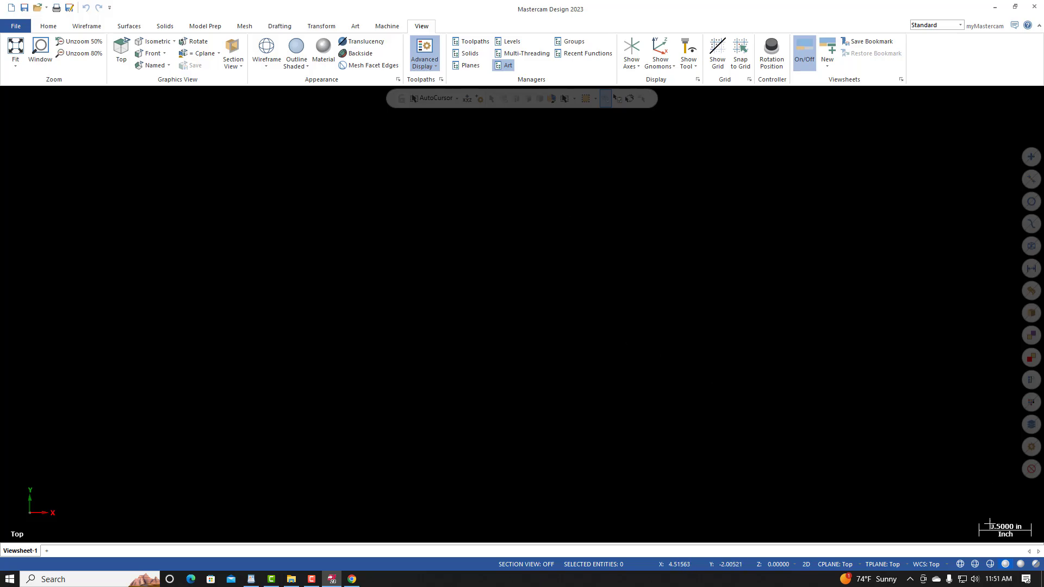
{"action": "left_click", "coordinate": [352, 580]}
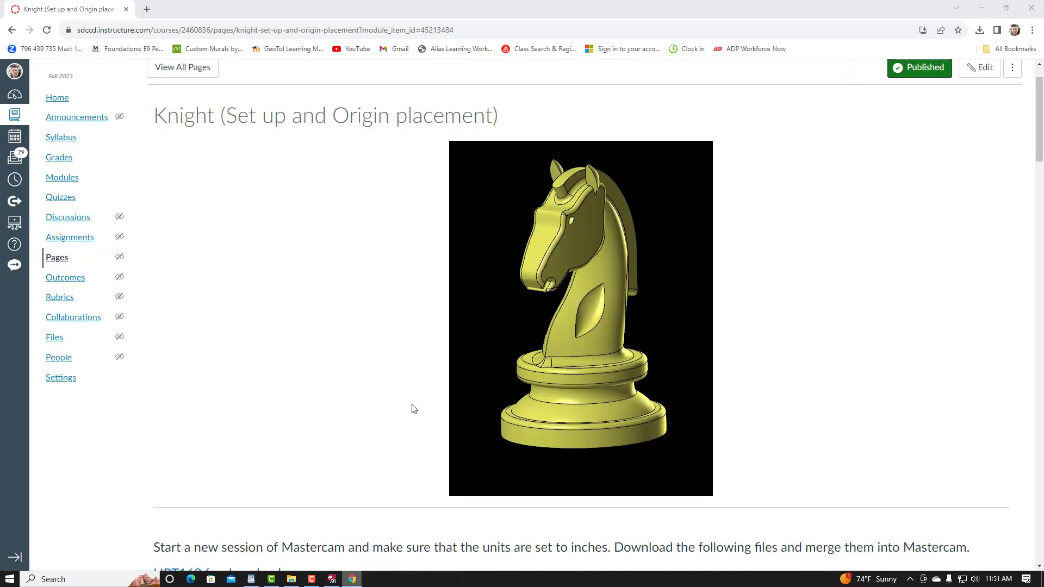
{"action": "scroll", "coordinate": [334, 318], "scroll_direction": "down", "scroll_amount": 4}
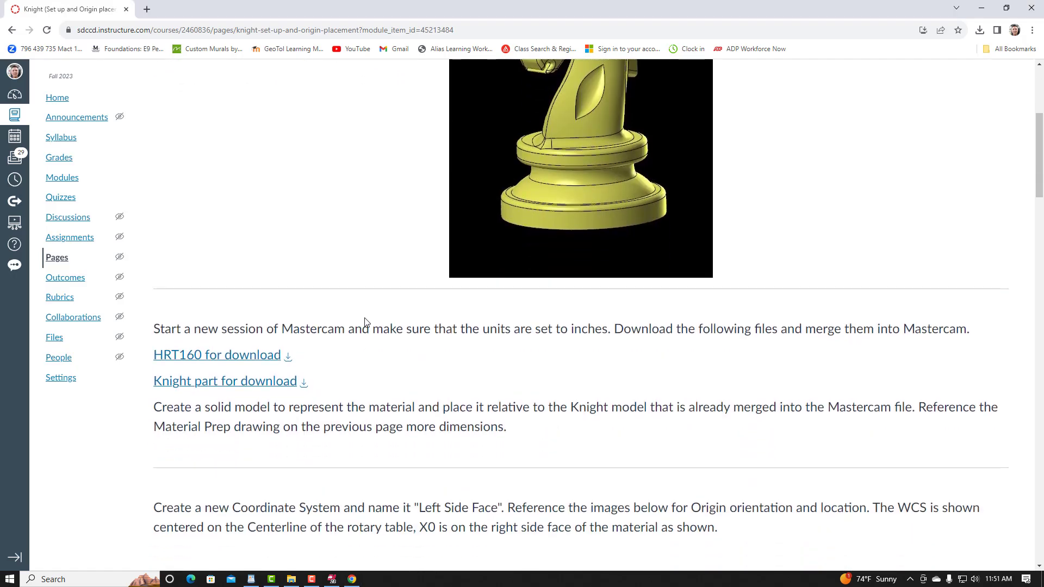
{"action": "scroll", "coordinate": [366, 322], "scroll_direction": "down", "scroll_amount": 1}
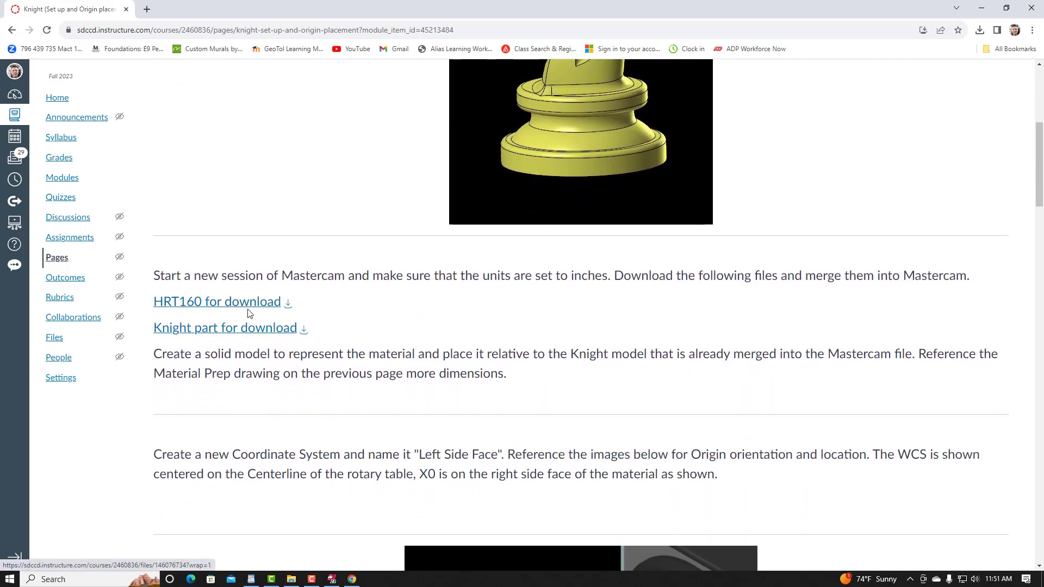
{"action": "left_click", "coordinate": [291, 580]}
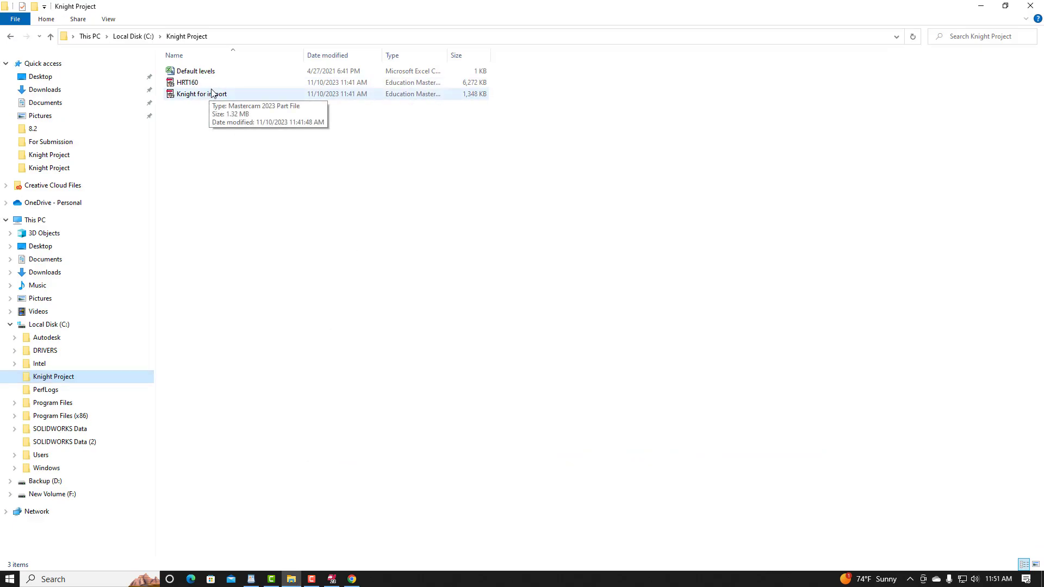
Switch to Mastercam, start merging a file and browse to the Knight Project folder on Local Disk (C:).
{"action": "left_click", "coordinate": [332, 579]}
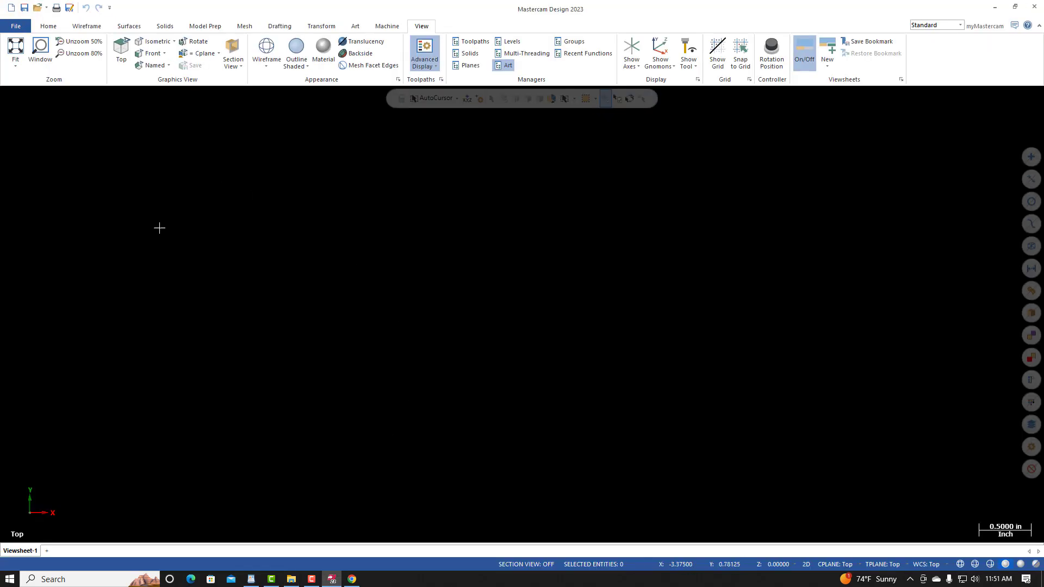
{"action": "left_click", "coordinate": [16, 26]}
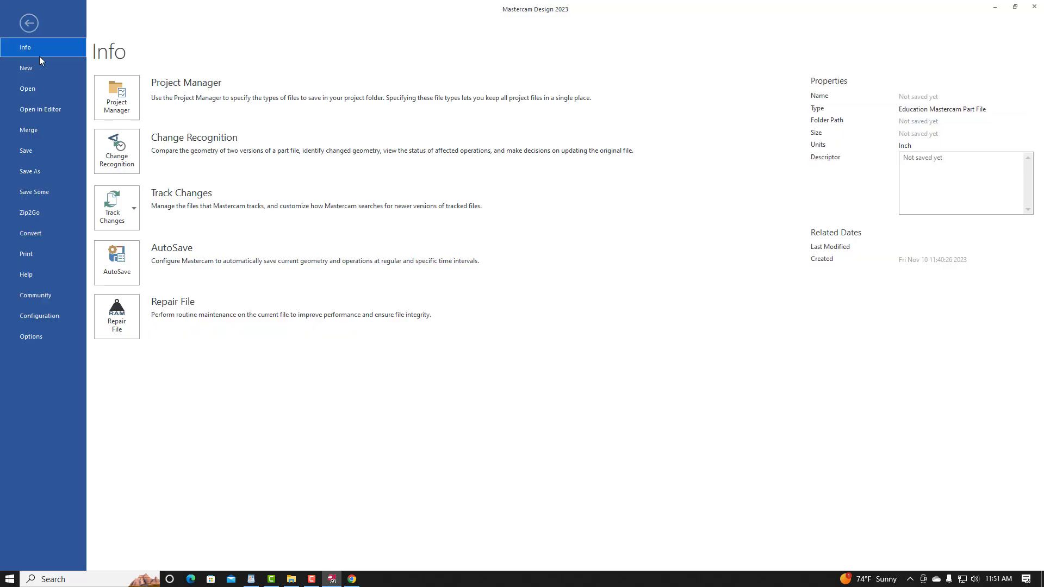
{"action": "left_click", "coordinate": [31, 130]}
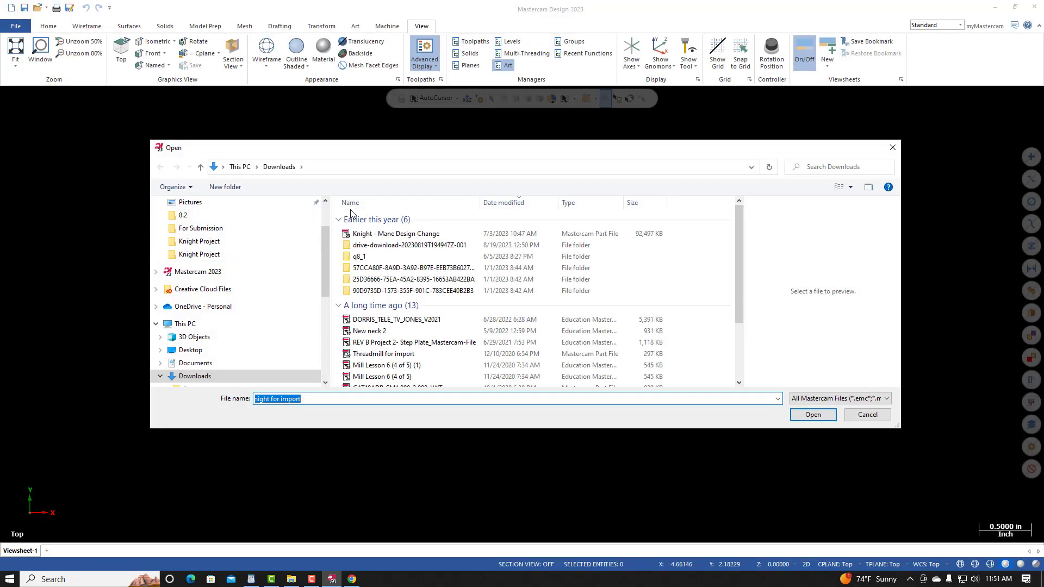
{"action": "scroll", "coordinate": [236, 356], "scroll_direction": "down", "scroll_amount": 1}
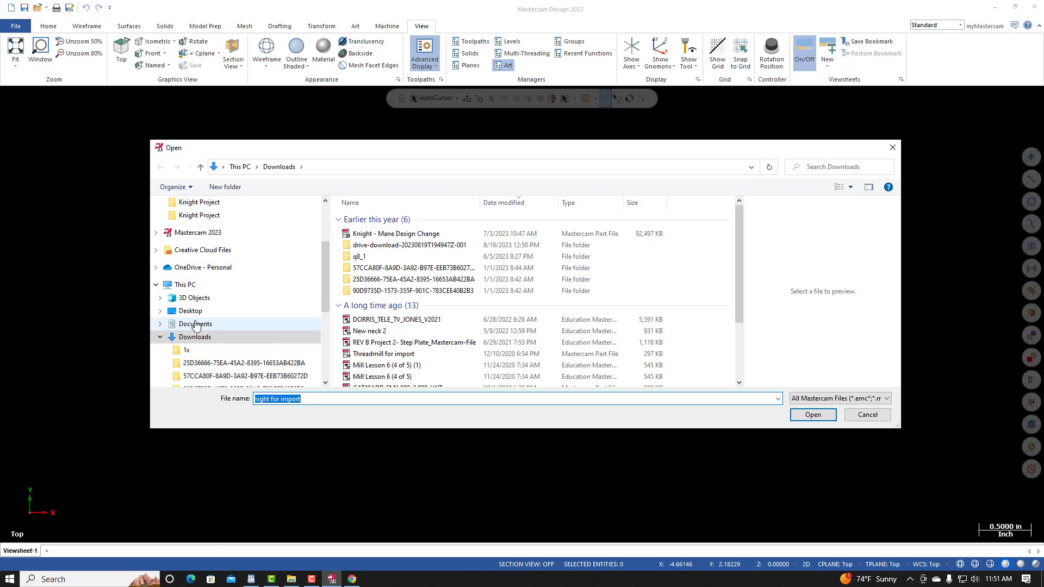
{"action": "left_click", "coordinate": [319, 287]}
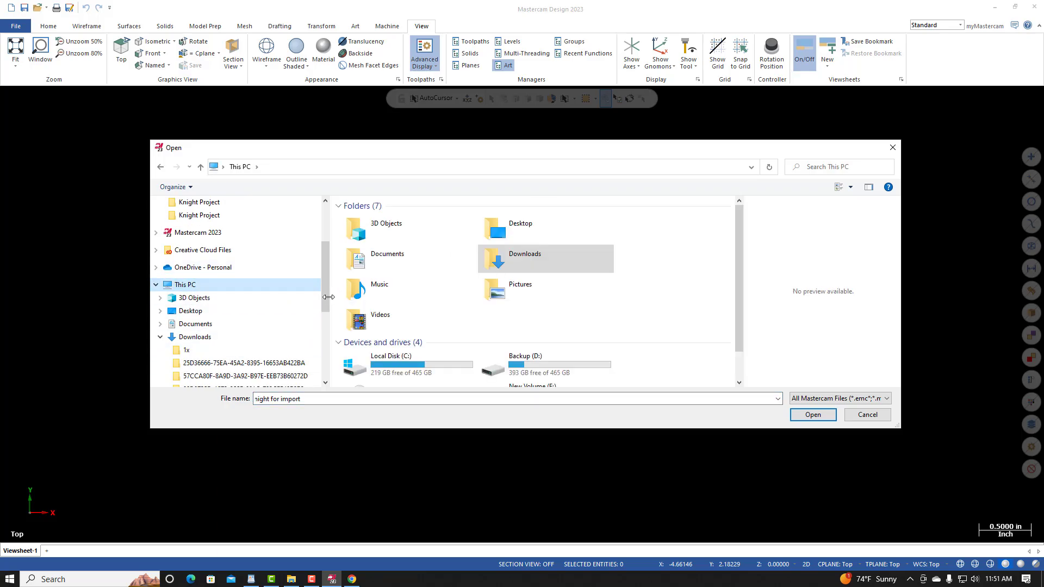
{"action": "scroll", "coordinate": [192, 264], "scroll_direction": "down", "scroll_amount": 3}
{"action": "scroll", "coordinate": [192, 264], "scroll_direction": "down", "scroll_amount": 3}
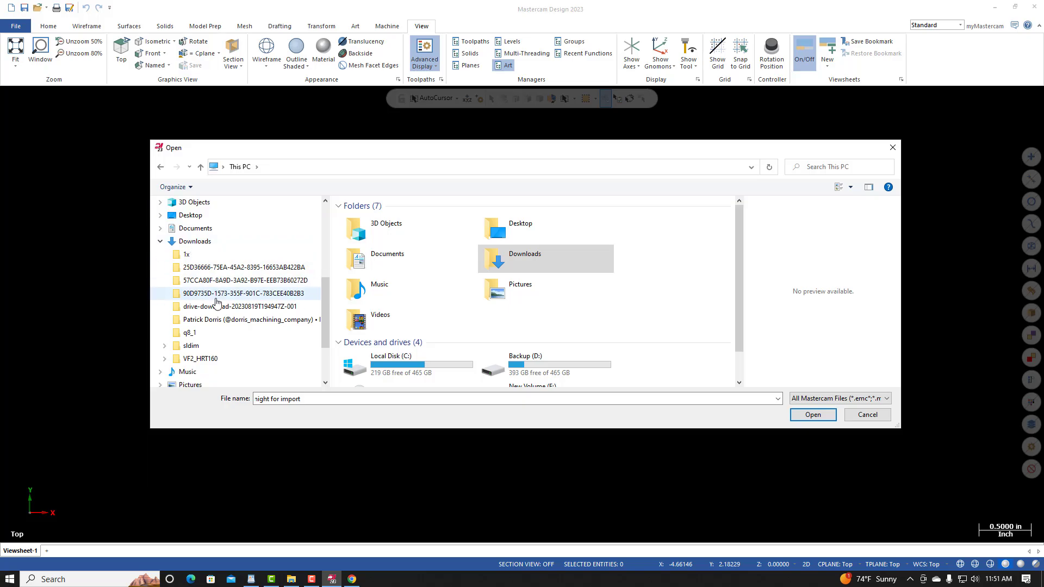
{"action": "left_click", "coordinate": [214, 335]}
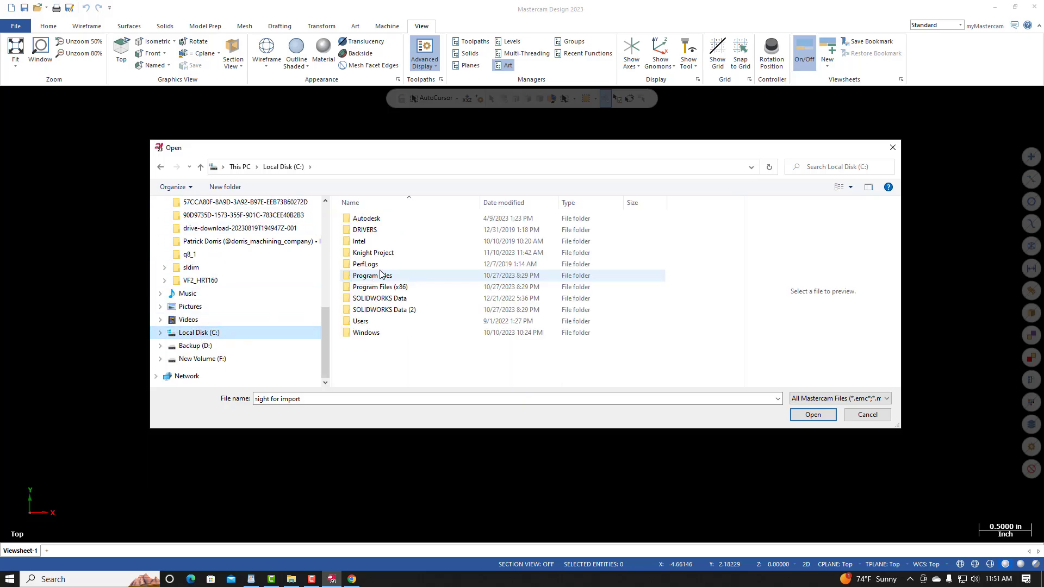
{"action": "double_click", "coordinate": [375, 253]}
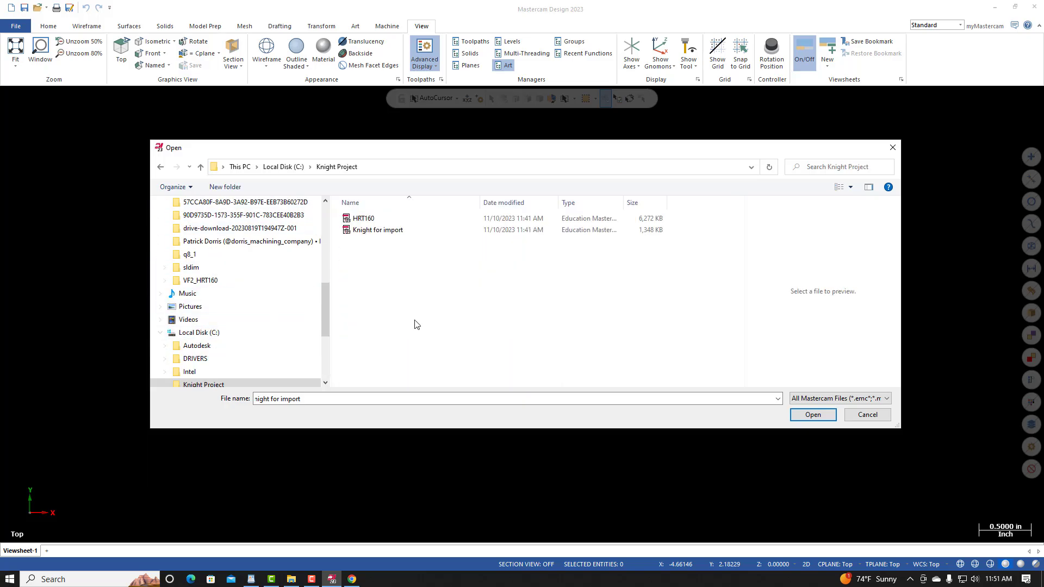
Merge the HRT160 rotary table file at its default position, keeping the merged file levels.
{"action": "left_click", "coordinate": [365, 220]}
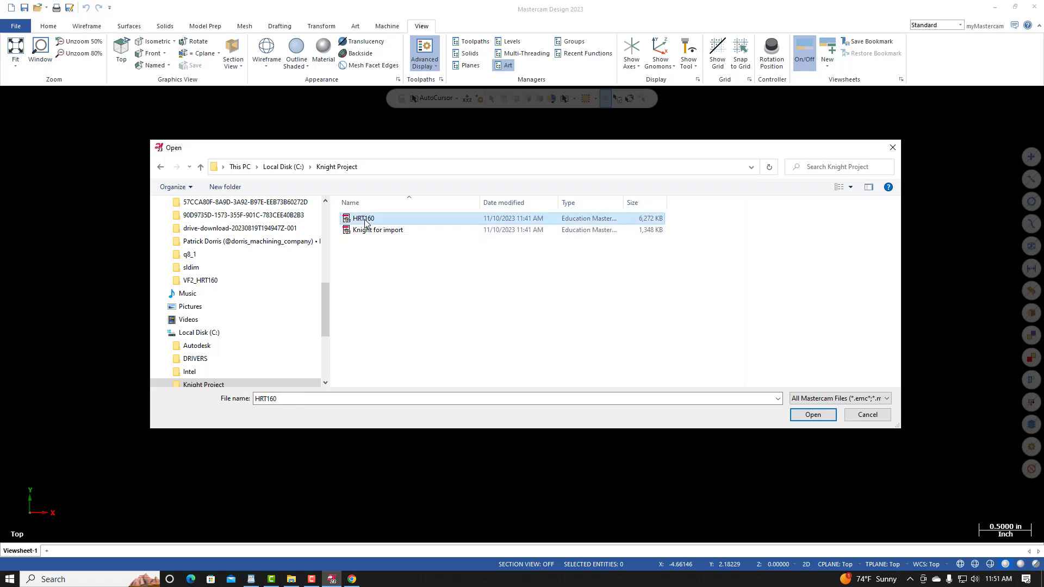
{"action": "left_click", "coordinate": [813, 415]}
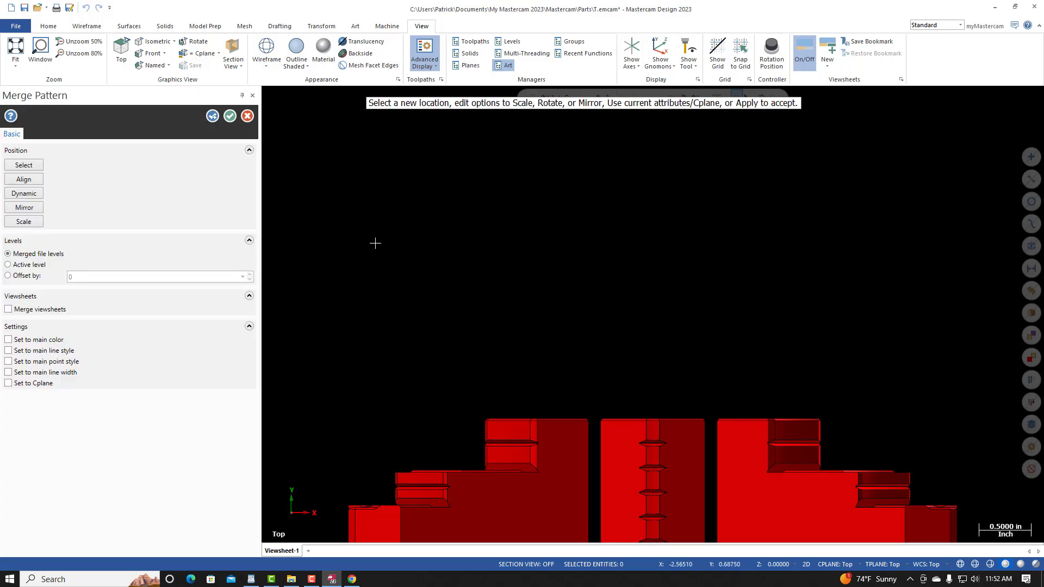
{"action": "left_click", "coordinate": [231, 117]}
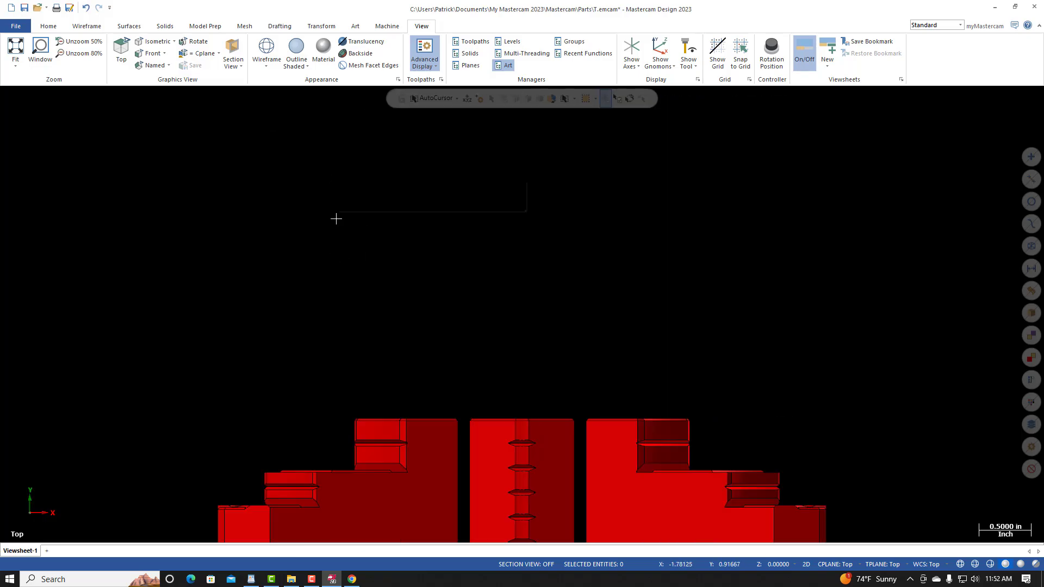
Turn the rotary table so its chuck jaws face forward, rename the viewsheet as Iso View and save it as a bookmark.
{"action": "right_click", "coordinate": [337, 219]}
{"action": "left_click", "coordinate": [370, 312]}
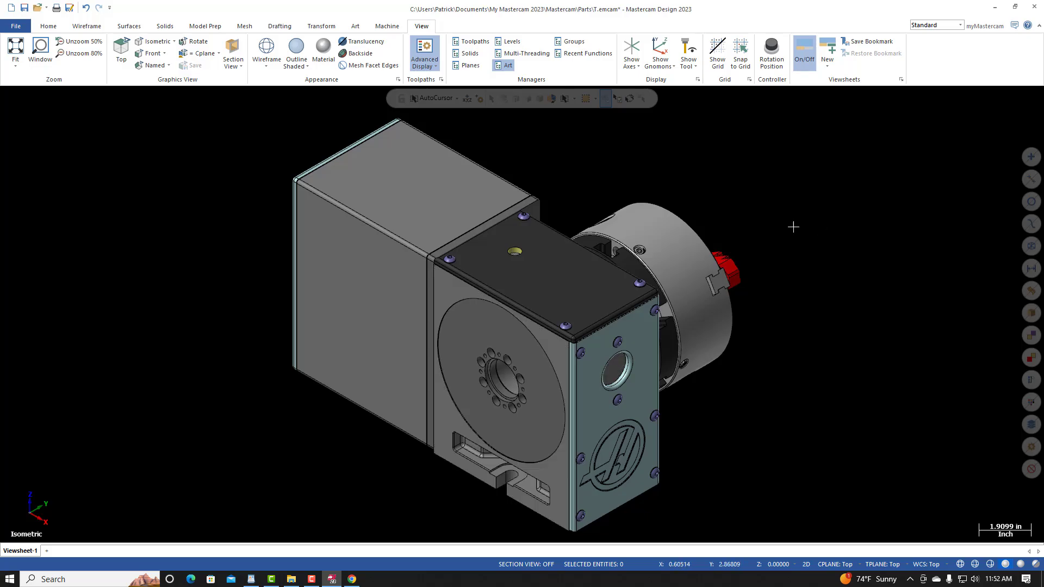
{"action": "mouse_move", "coordinate": [388, 326]}
{"action": "middle_mouse_down"}
{"action": "mouse_move", "coordinate": [703, 400]}
{"action": "mouse_move", "coordinate": [507, 361]}
{"action": "mouse_move", "coordinate": [676, 338]}
{"action": "mouse_move", "coordinate": [769, 354]}
{"action": "mouse_move", "coordinate": [271, 331]}
{"action": "mouse_move", "coordinate": [341, 363]}
{"action": "mouse_move", "coordinate": [406, 363]}
{"action": "mouse_move", "coordinate": [249, 359]}
{"action": "middle_mouse_up"}
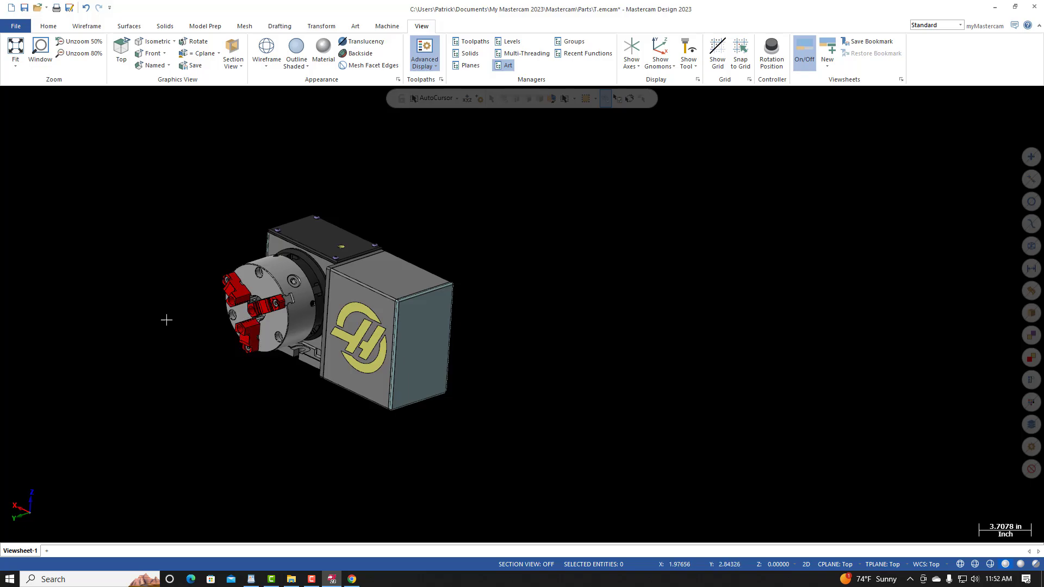
{"action": "scroll", "coordinate": [288, 312], "scroll_direction": "up", "scroll_amount": 5}
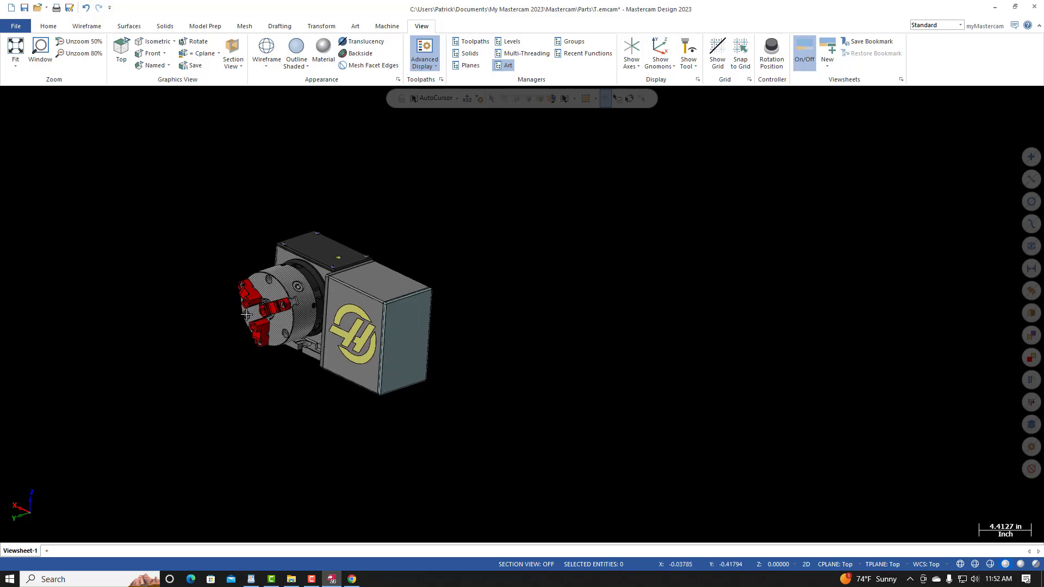
{"action": "middle_click_drag", "start_coordinate": [314, 264], "coordinate": [117, 468]}
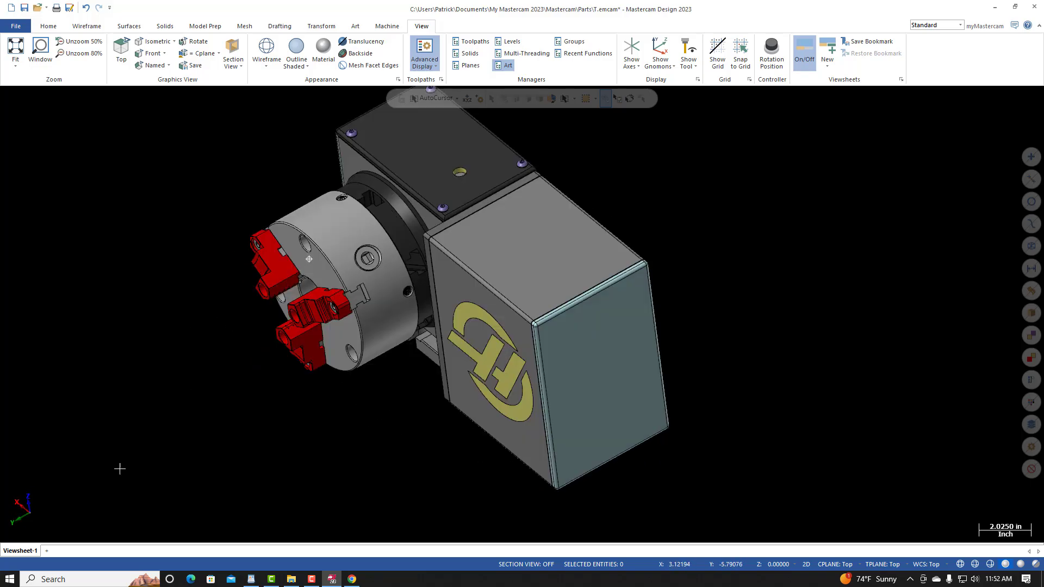
{"action": "right_click", "coordinate": [25, 553]}
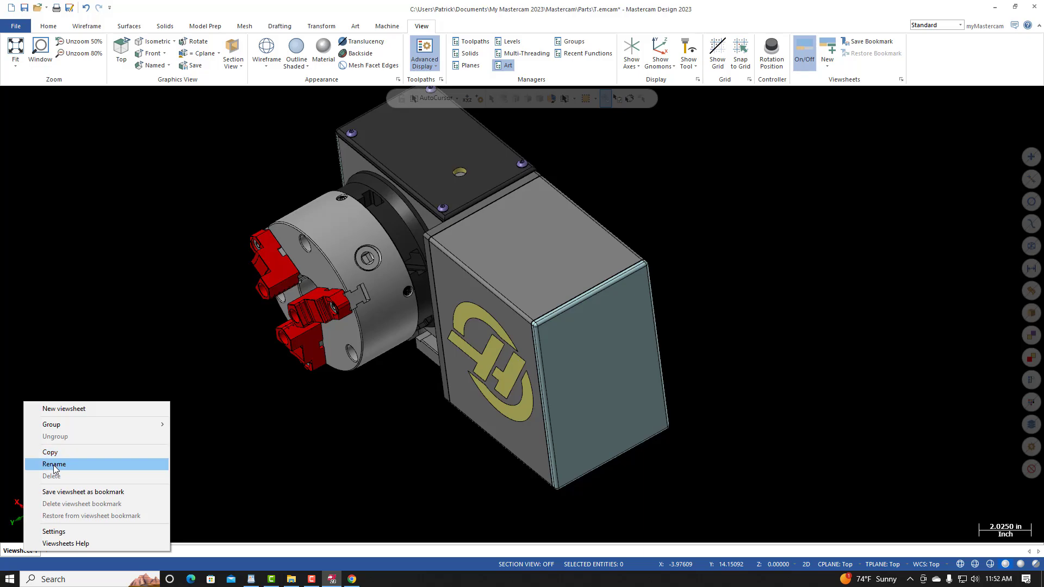
{"action": "left_click", "coordinate": [75, 465]}
{"action": "type", "text": "i"}
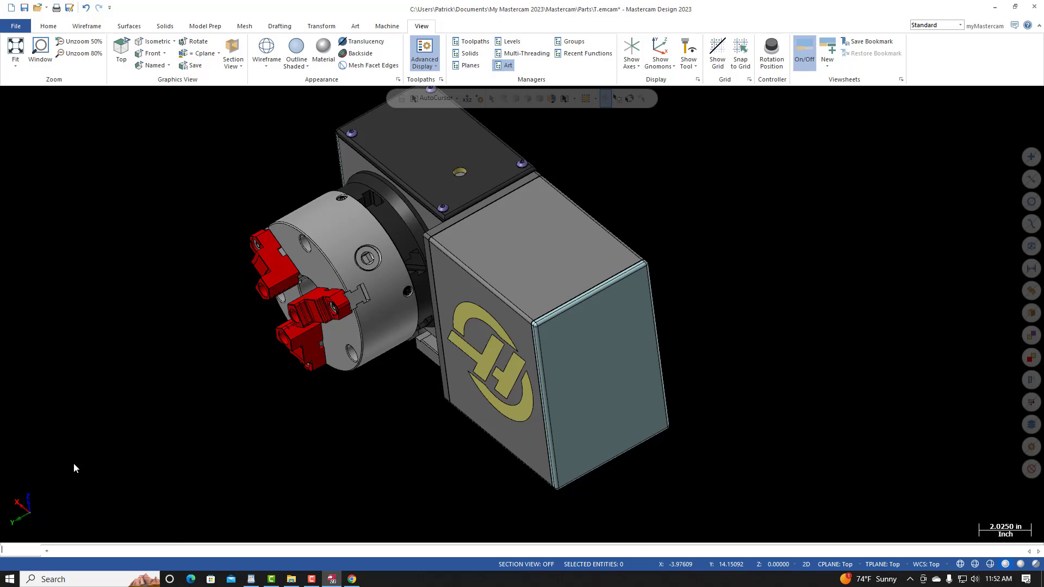
{"action": "type", "text": "so View"}
{"action": "key", "text": "Return"}
{"action": "right_click", "coordinate": [16, 552]}
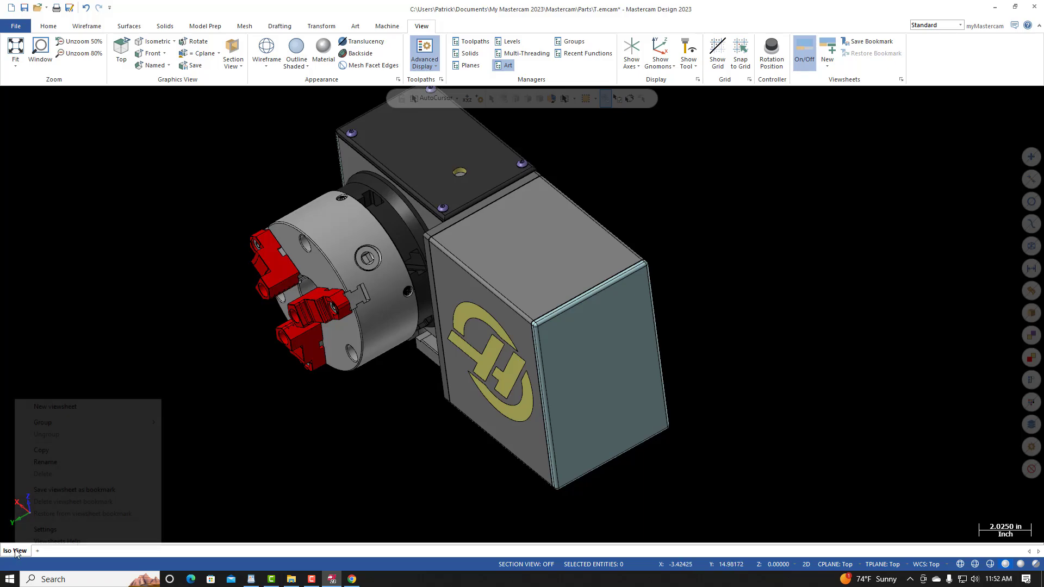
{"action": "left_click", "coordinate": [60, 493]}
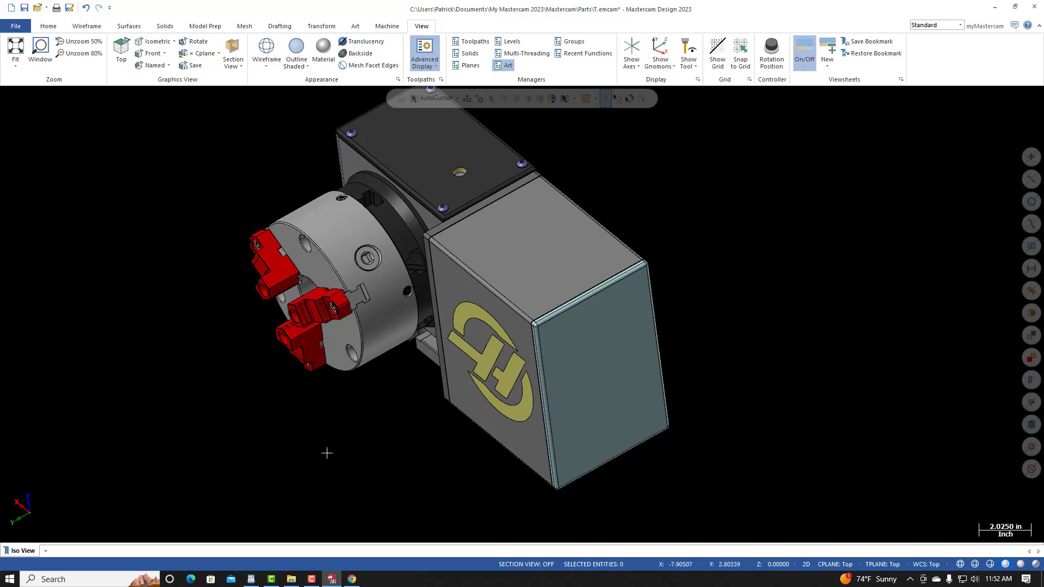
Test the saved Iso View bookmark by orbiting away and recalling it, and inspect the rotary table from the chuck side.
{"action": "mouse_move", "coordinate": [345, 427]}
{"action": "middle_mouse_down"}
{"action": "mouse_move", "coordinate": [444, 292]}
{"action": "mouse_move", "coordinate": [361, 338]}
{"action": "mouse_move", "coordinate": [345, 393]}
{"action": "mouse_move", "coordinate": [252, 368]}
{"action": "mouse_move", "coordinate": [188, 400]}
{"action": "middle_mouse_up"}
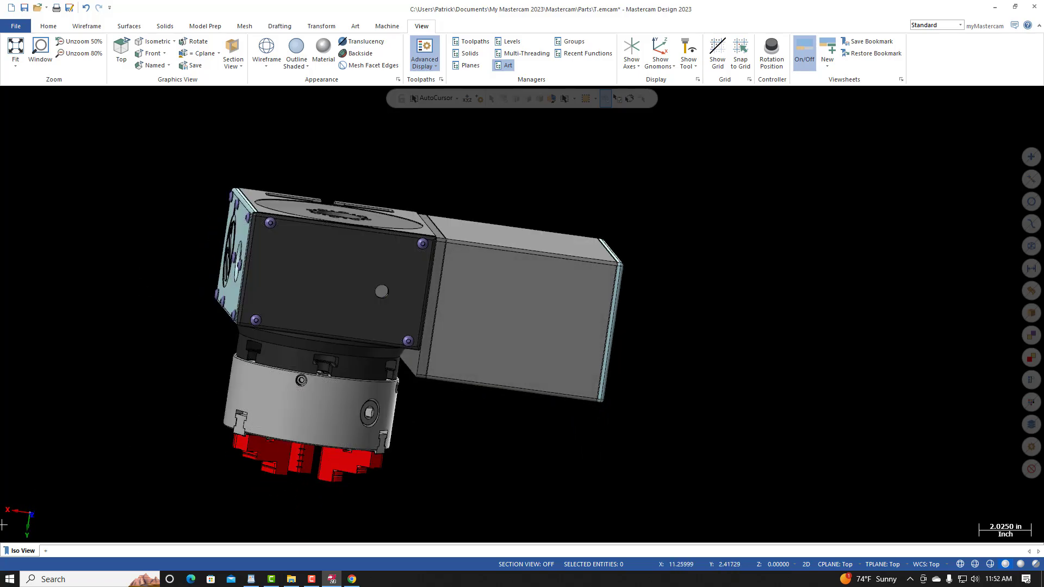
{"action": "left_click", "coordinate": [22, 551]}
{"action": "mouse_move", "coordinate": [269, 413]}
{"action": "middle_mouse_down"}
{"action": "mouse_move", "coordinate": [287, 382]}
{"action": "mouse_move", "coordinate": [331, 389]}
{"action": "middle_mouse_up"}
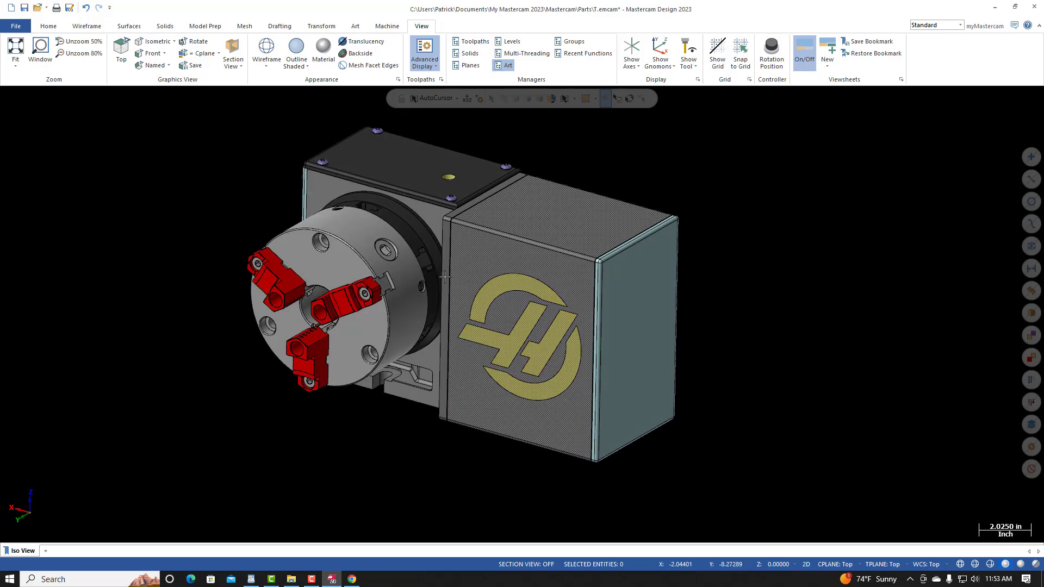
{"action": "scroll", "coordinate": [445, 277], "scroll_direction": "down", "scroll_amount": 5}
{"action": "scroll", "coordinate": [268, 229], "scroll_direction": "up", "scroll_amount": 6}
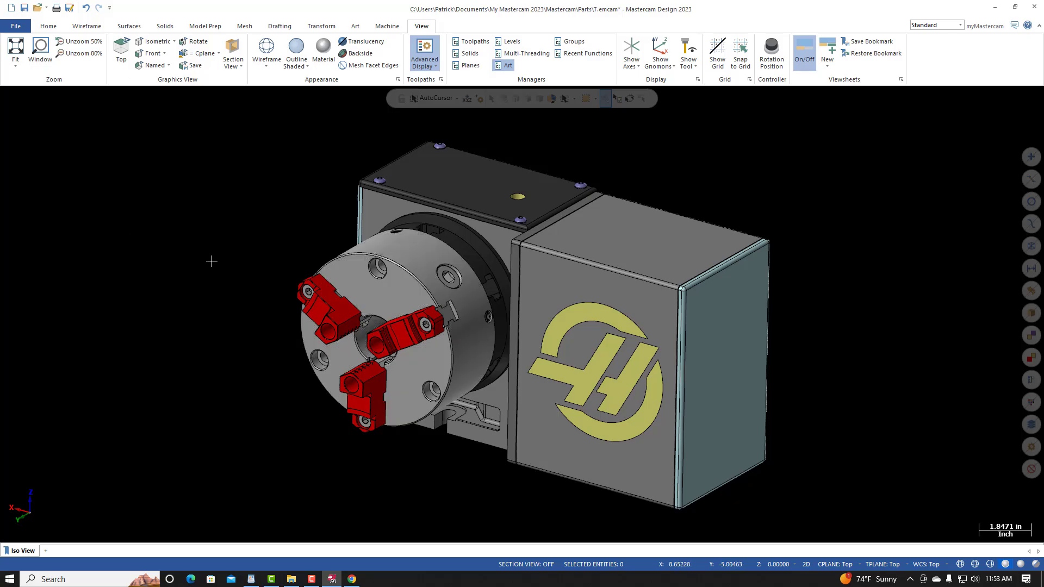
Merge the Knight for import file from the Knight Project folder at its default position, keeping the merged file levels.
{"action": "left_click", "coordinate": [16, 26]}
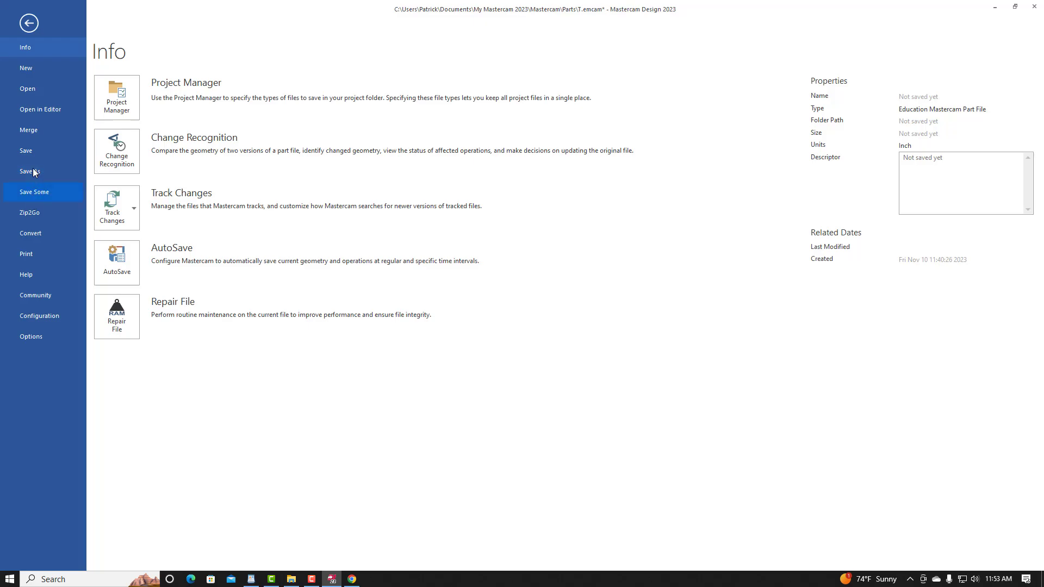
{"action": "left_click", "coordinate": [23, 130]}
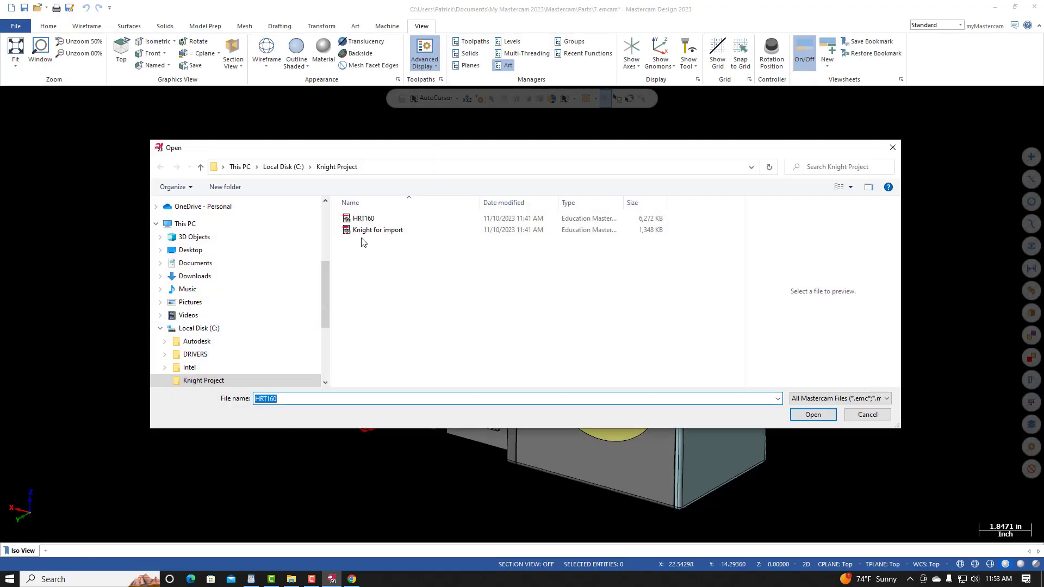
{"action": "left_click", "coordinate": [375, 234]}
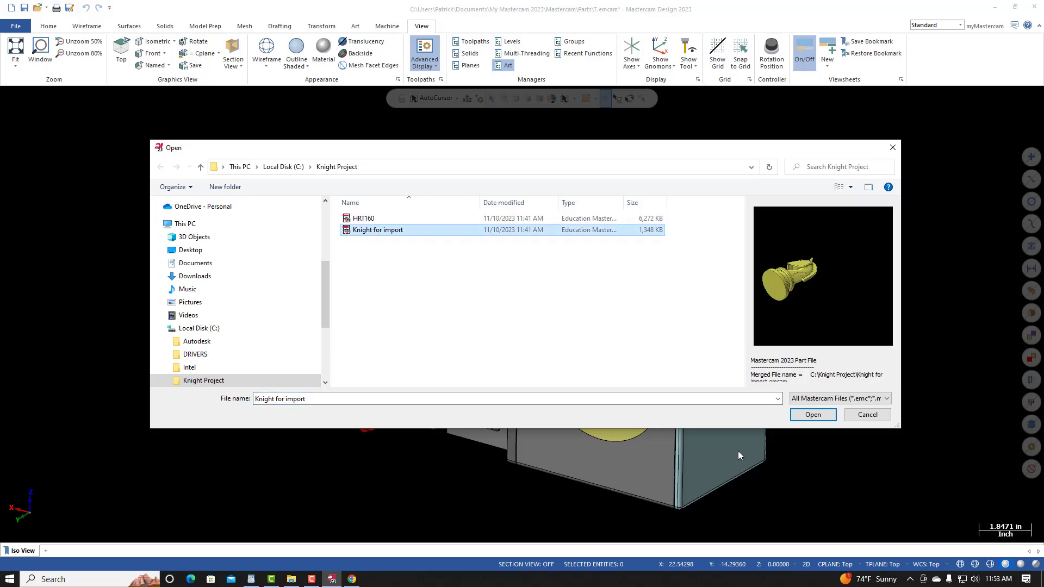
{"action": "left_click", "coordinate": [813, 415]}
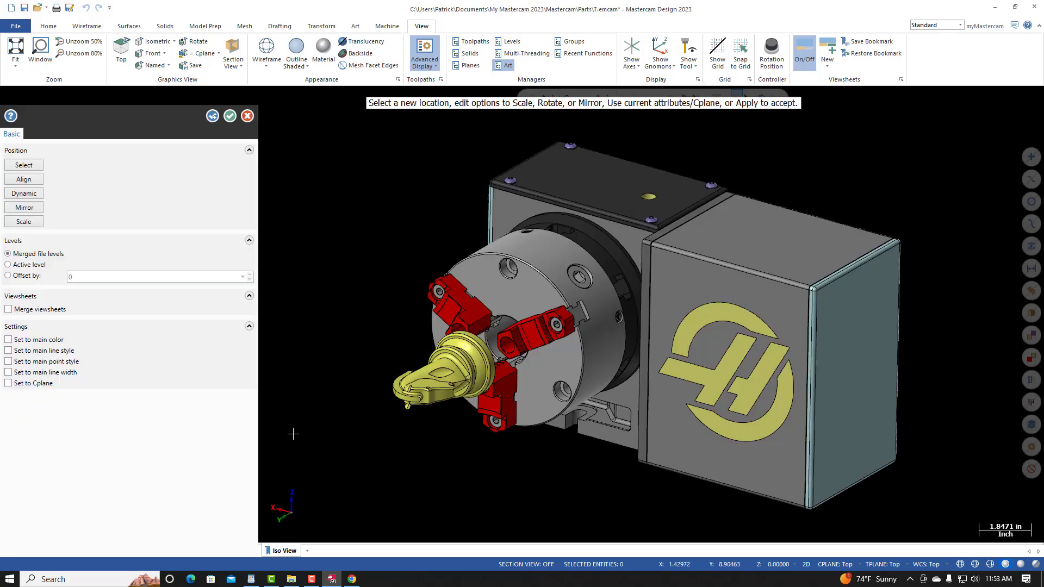
{"action": "middle_click_drag", "start_coordinate": [348, 397], "coordinate": [357, 340]}
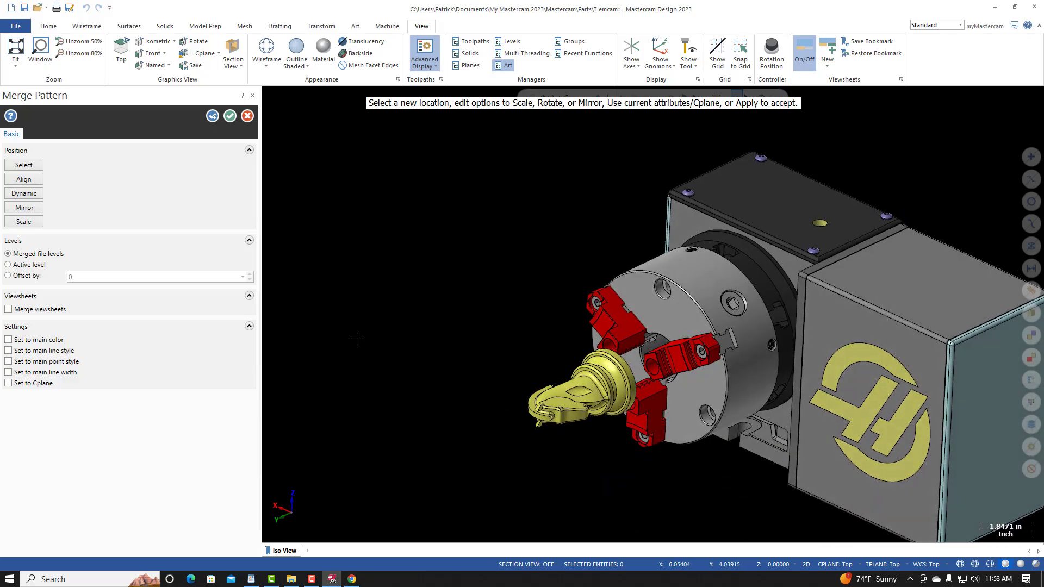
{"action": "left_click", "coordinate": [230, 116]}
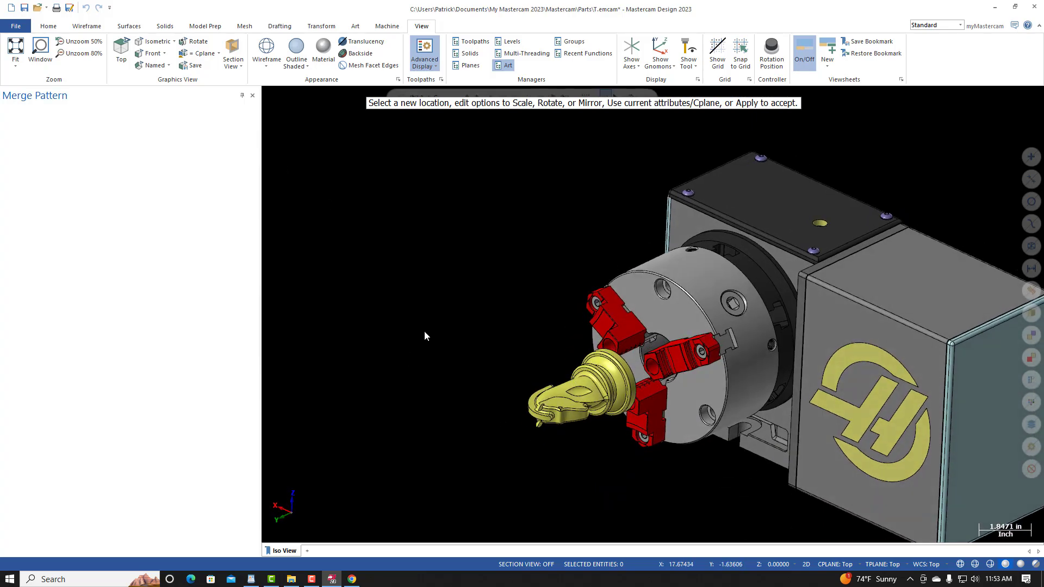
{"action": "mouse_move", "coordinate": [375, 326]}
{"action": "middle_mouse_down"}
{"action": "mouse_move", "coordinate": [286, 316]}
{"action": "mouse_move", "coordinate": [328, 296]}
{"action": "middle_mouse_up"}
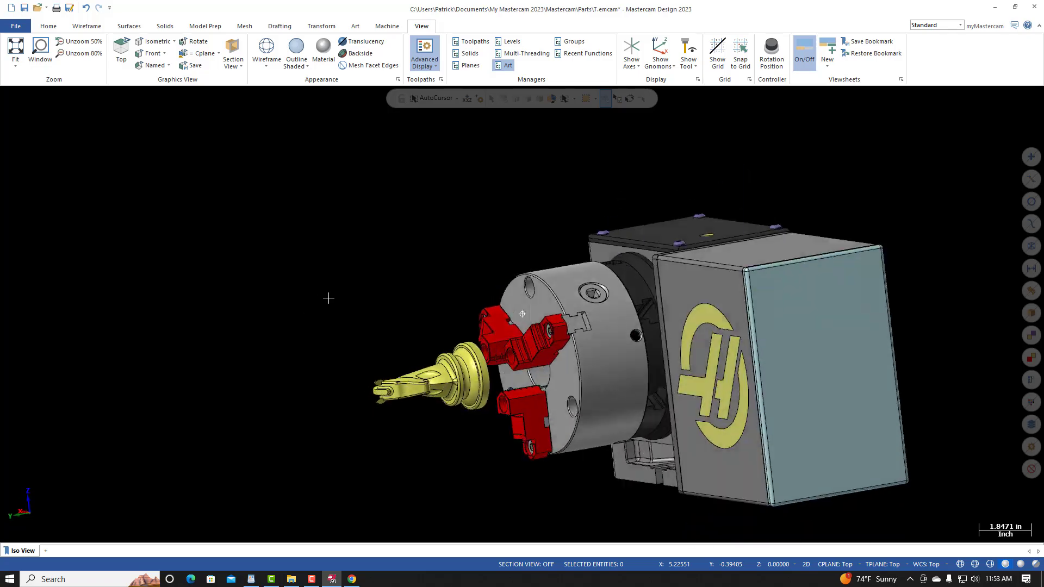
Switch to the course page in Chrome and examine the stock dimensions and notes on the Knight (Material prep) drawing.
{"action": "left_click", "coordinate": [352, 579]}
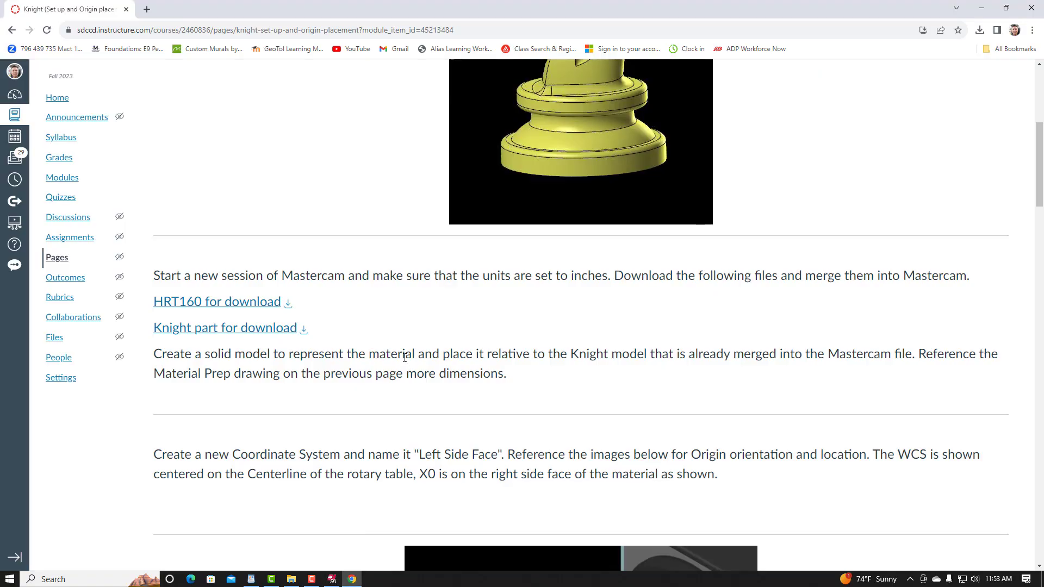
{"action": "scroll", "coordinate": [404, 358], "scroll_direction": "down", "scroll_amount": 2}
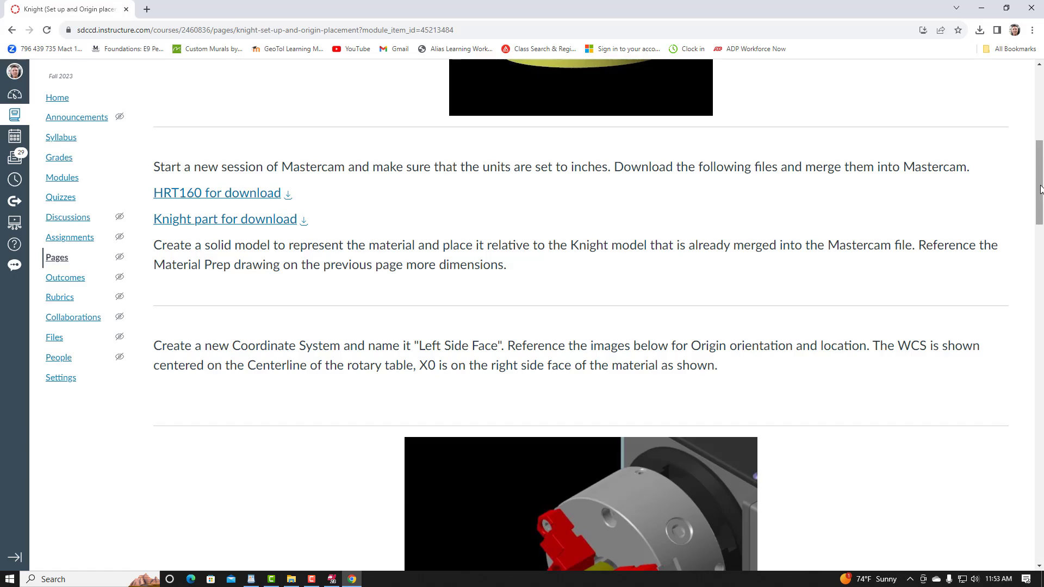
{"action": "left_click_drag", "start_coordinate": [1039, 185], "coordinate": [1040, 524]}
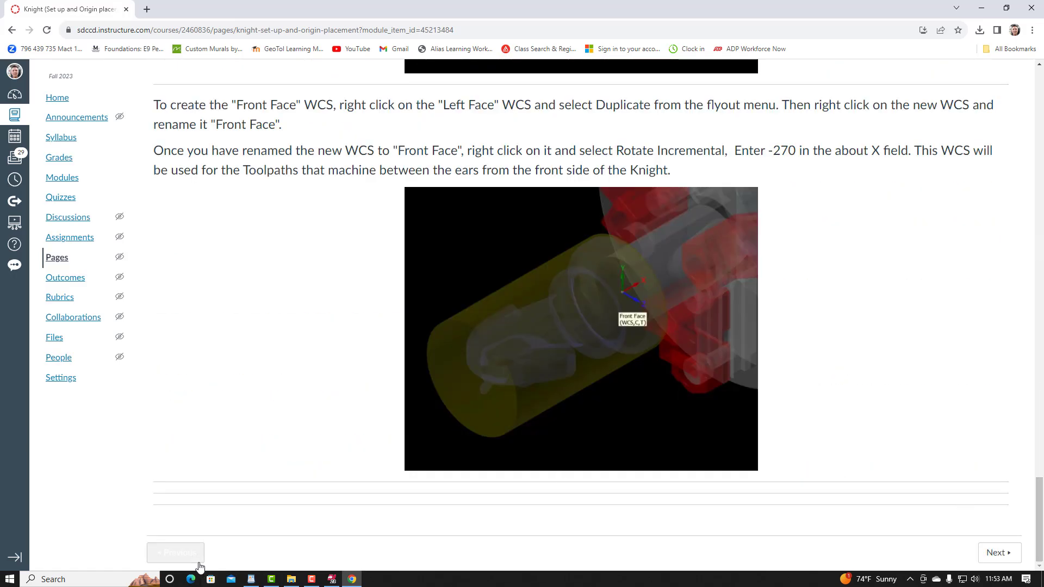
{"action": "left_click", "coordinate": [183, 552]}
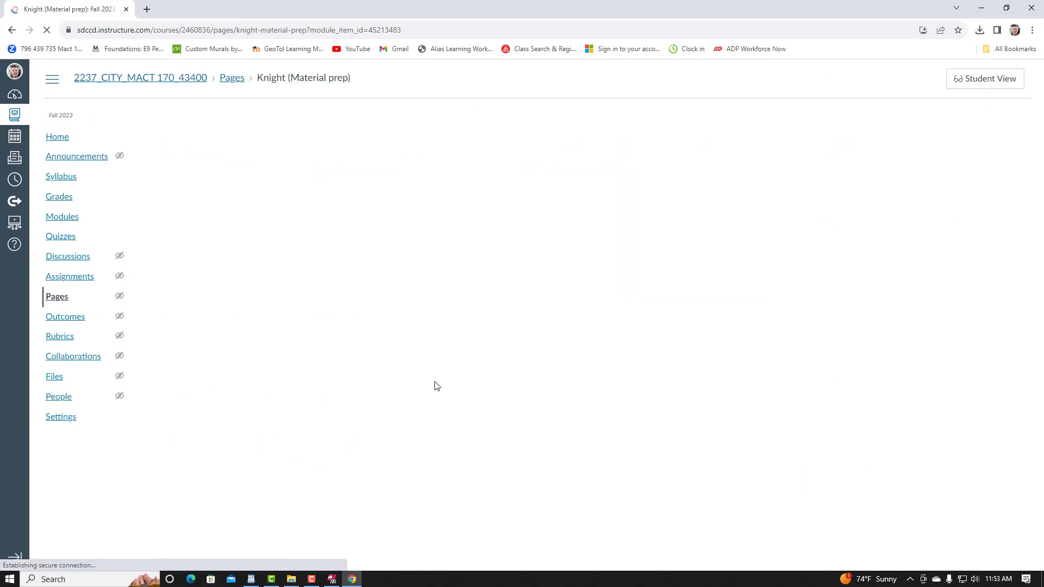
{"action": "scroll", "coordinate": [478, 326], "scroll_direction": "down", "scroll_amount": 5}
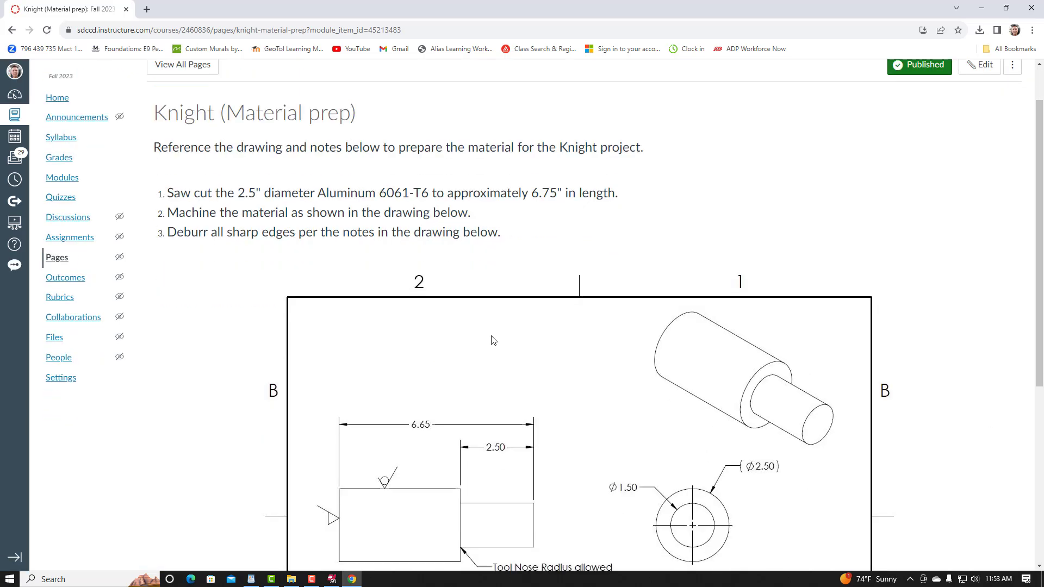
{"action": "scroll", "coordinate": [565, 299], "scroll_direction": "up", "scroll_amount": 1}
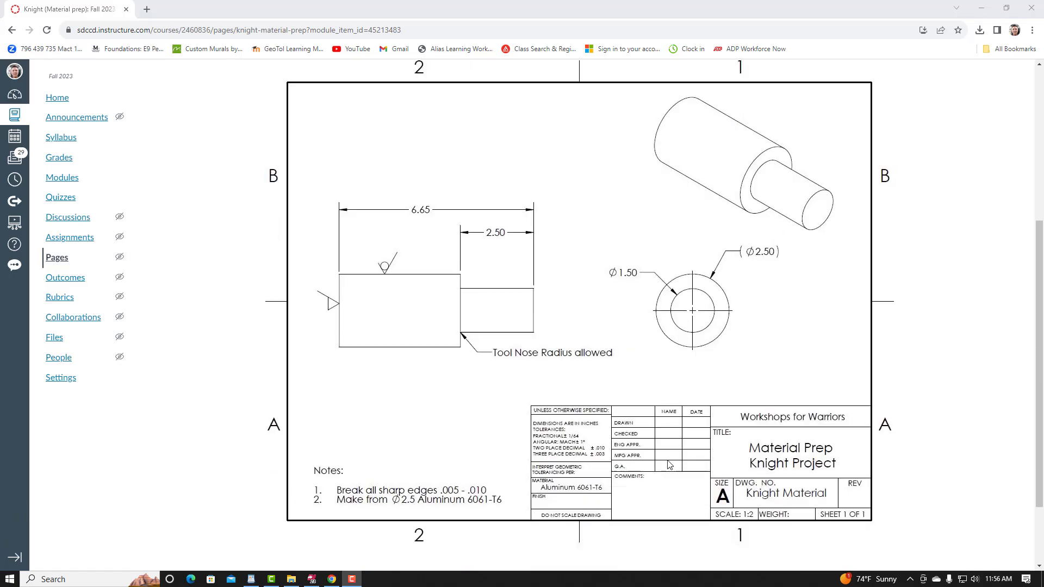
{"action": "scroll", "coordinate": [668, 464], "scroll_direction": "down", "scroll_amount": 2}
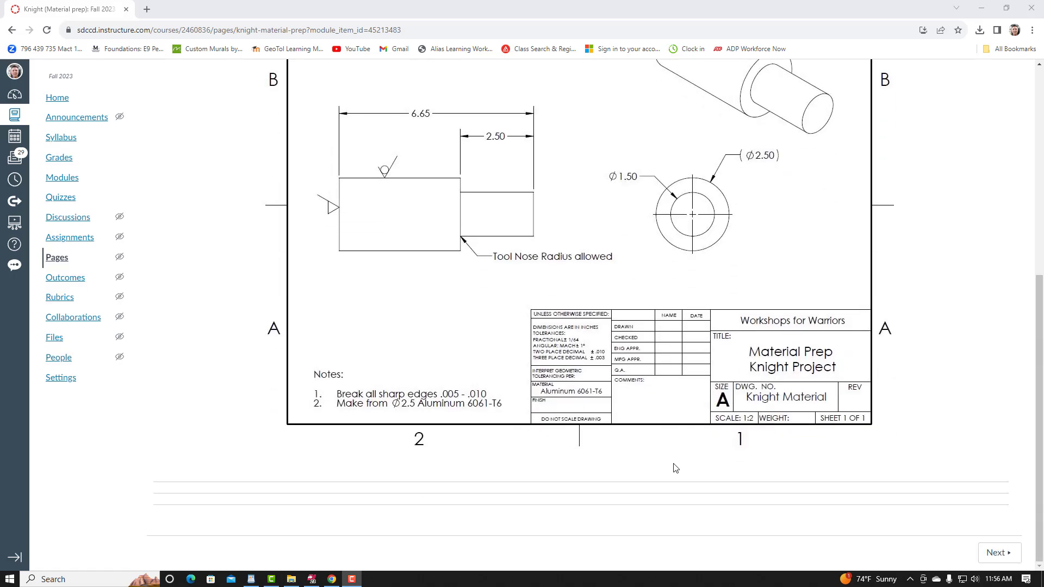
Go to the Knight (Set up and Origin placement) page and study the material model instructions and the Left Side Face origin images.
{"action": "left_click", "coordinate": [991, 550]}
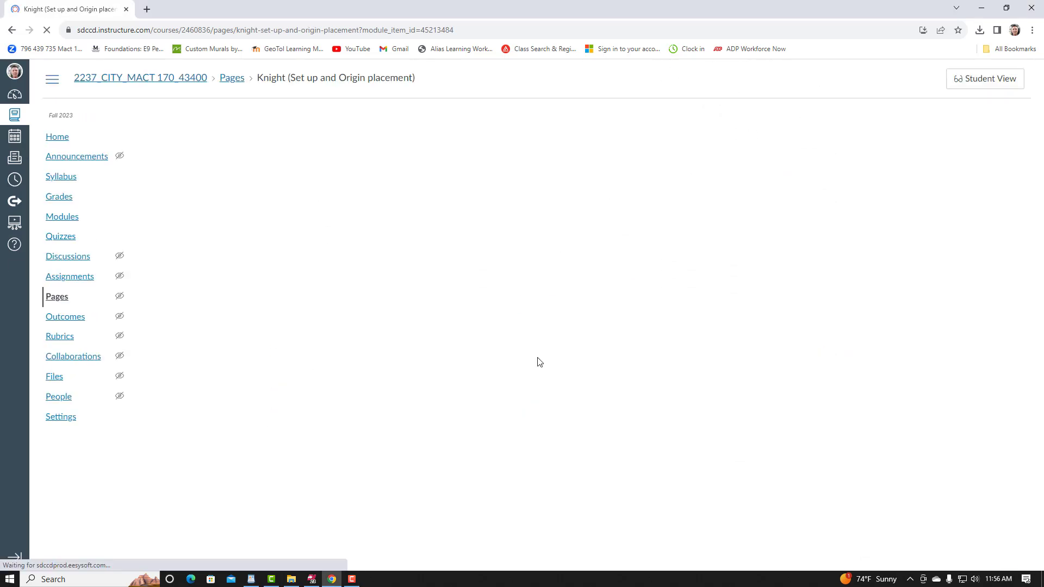
{"action": "scroll", "coordinate": [605, 350], "scroll_direction": "down", "scroll_amount": 1}
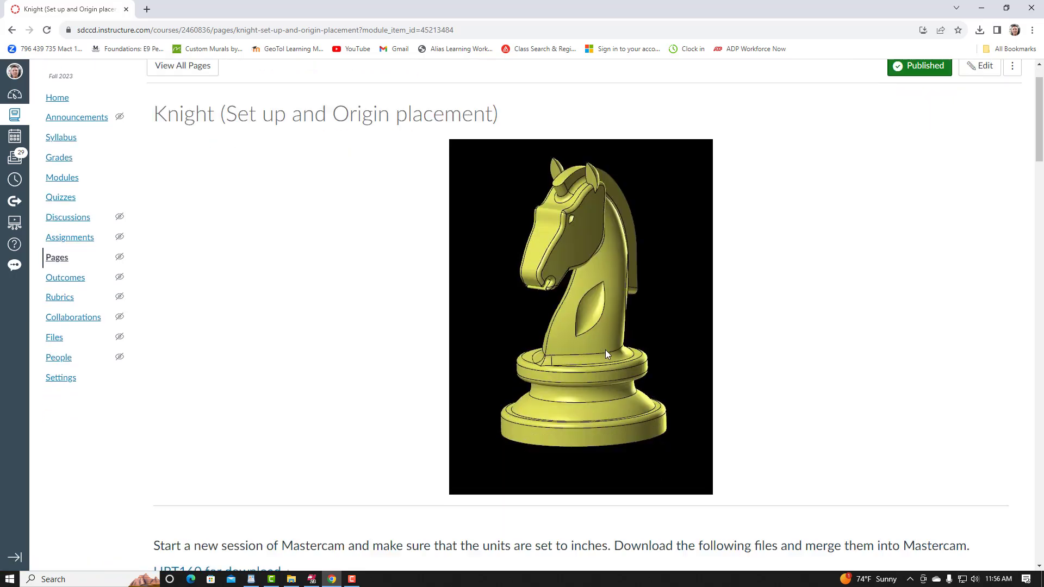
{"action": "scroll", "coordinate": [605, 350], "scroll_direction": "down", "scroll_amount": 12}
{"action": "scroll", "coordinate": [580, 348], "scroll_direction": "up", "scroll_amount": 2}
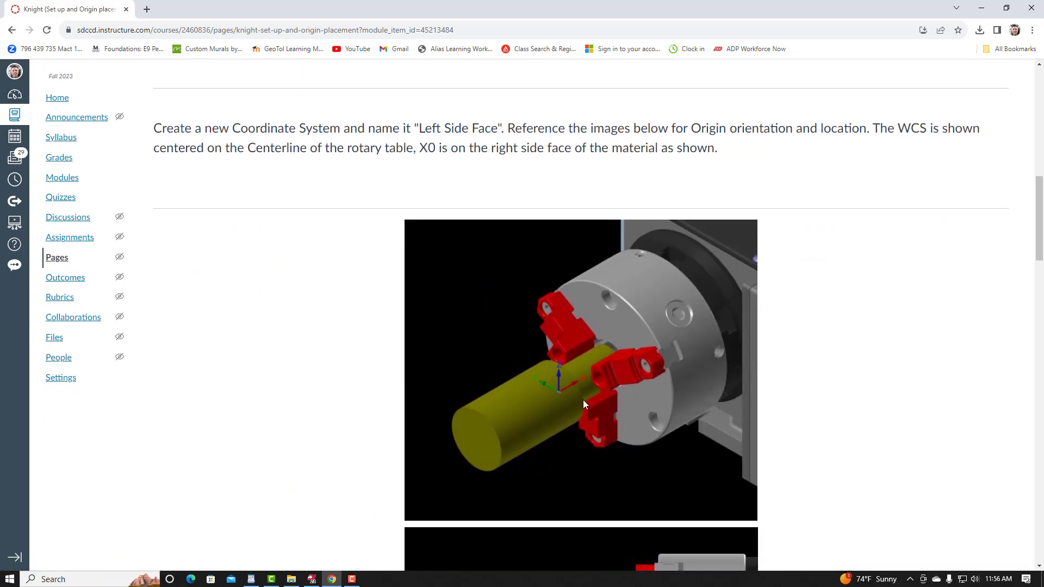
{"action": "scroll", "coordinate": [583, 400], "scroll_direction": "up", "scroll_amount": 3}
{"action": "scroll", "coordinate": [638, 456], "scroll_direction": "down", "scroll_amount": 1}
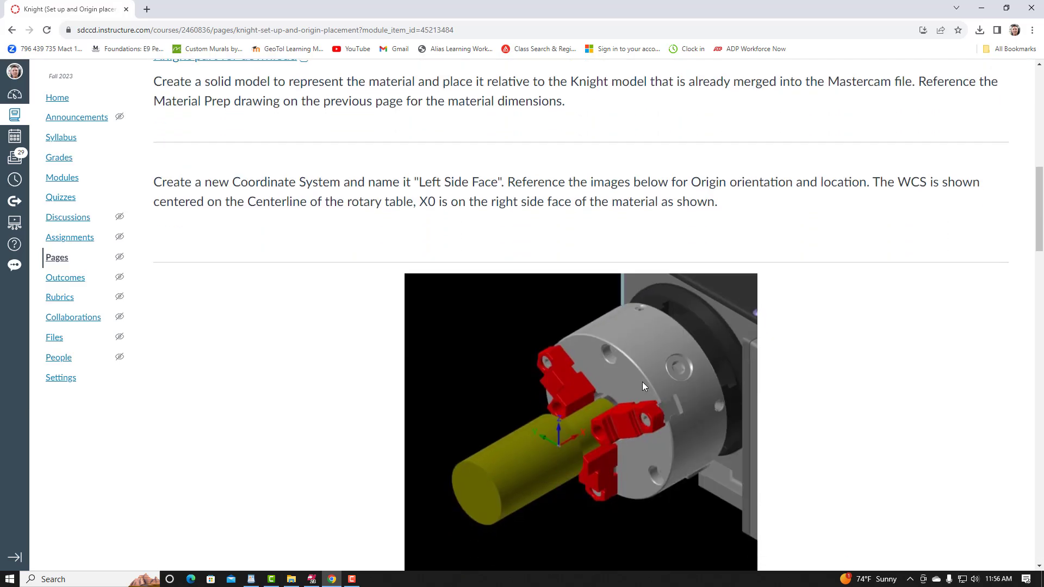
{"action": "scroll", "coordinate": [643, 383], "scroll_direction": "down", "scroll_amount": 10}
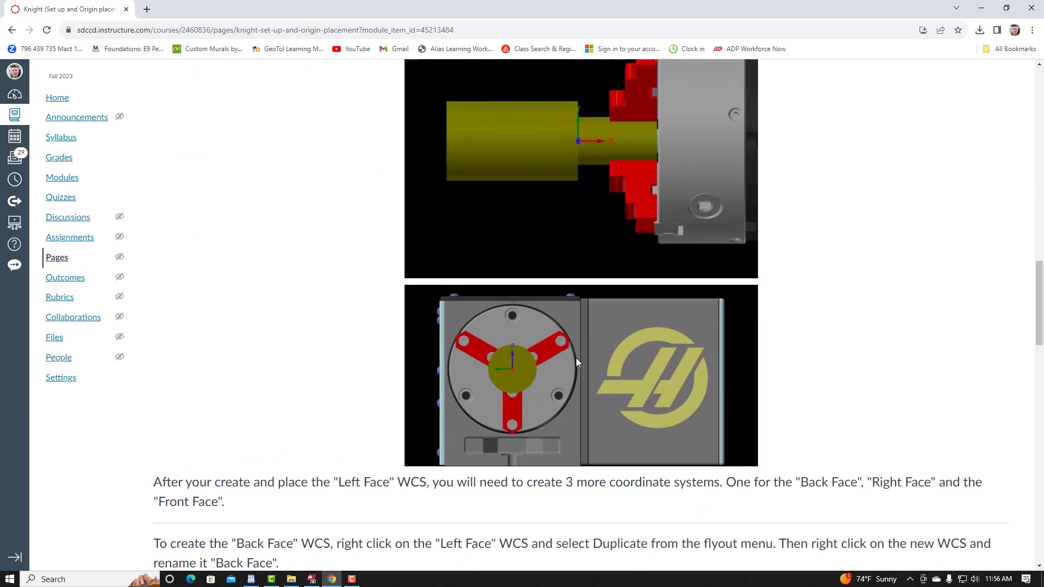
{"action": "scroll", "coordinate": [537, 296], "scroll_direction": "up", "scroll_amount": 3}
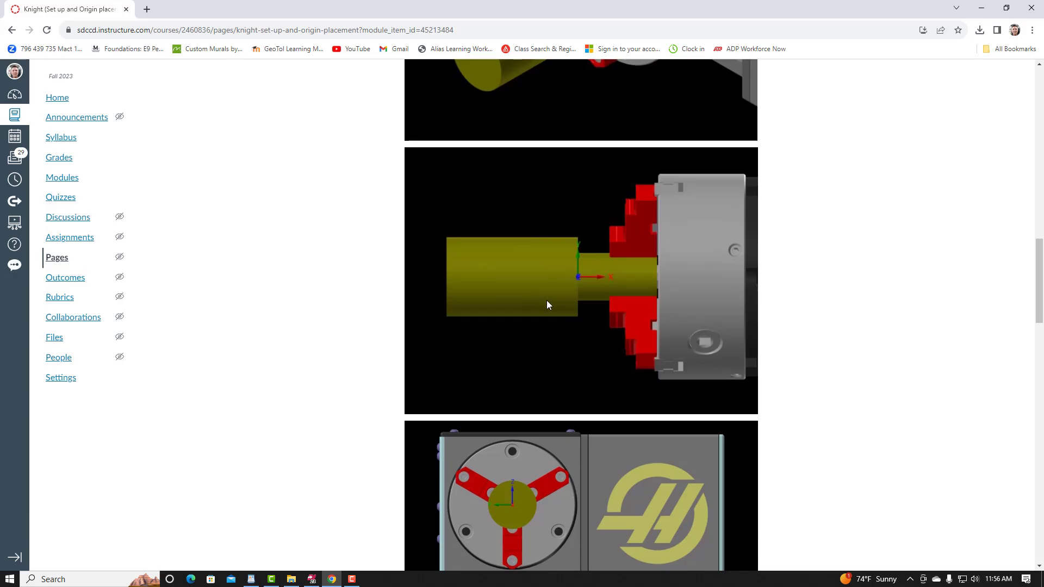
{"action": "scroll", "coordinate": [546, 299], "scroll_direction": "up", "scroll_amount": 6}
{"action": "scroll", "coordinate": [548, 305], "scroll_direction": "up", "scroll_amount": 1}
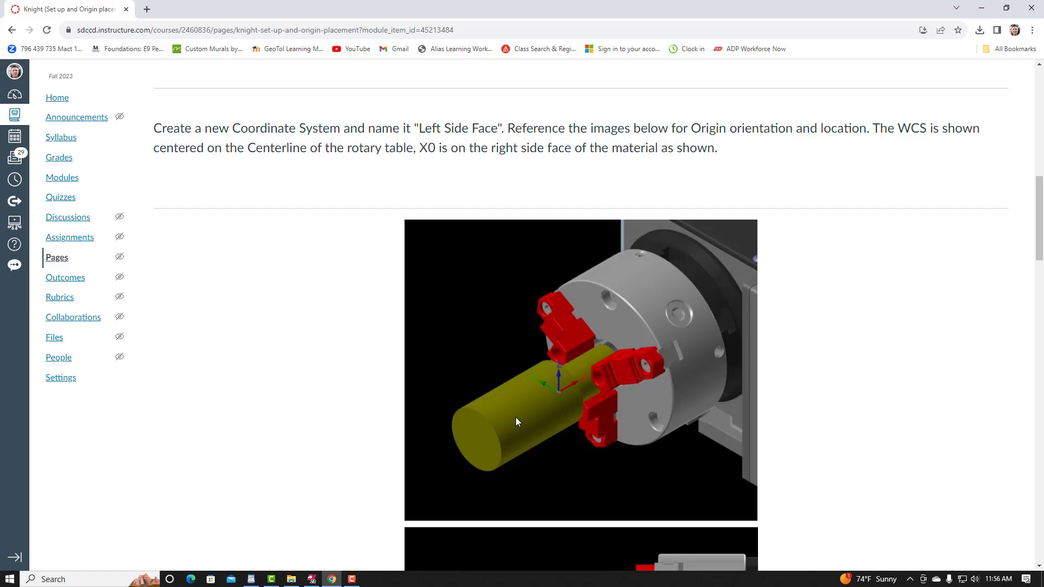
Switch back to Mastercam and import the named levels from the Default levels CSV file in the C: drive's Knight Project folder.
{"action": "left_click", "coordinate": [311, 579]}
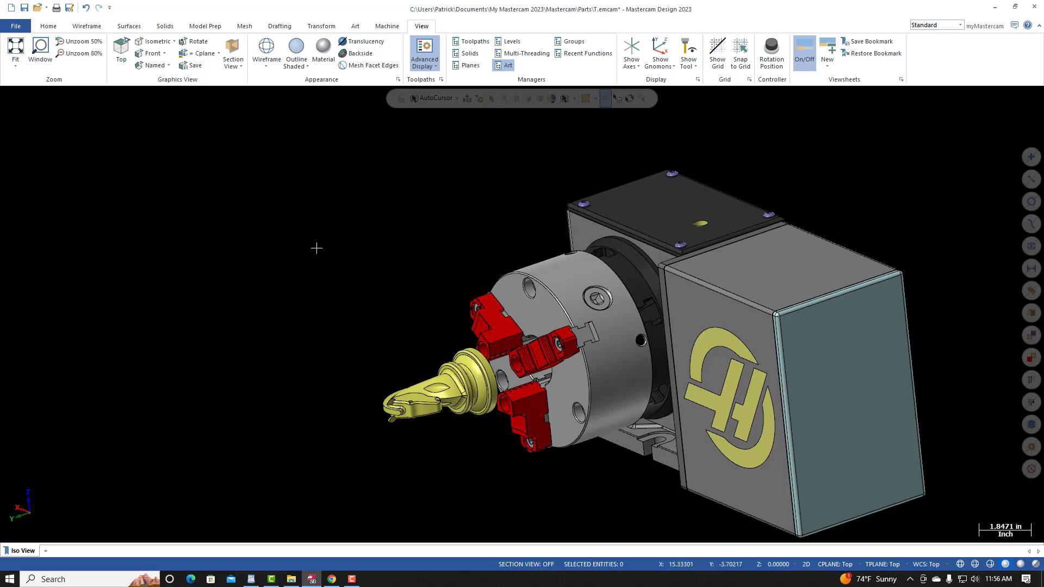
{"action": "left_click", "coordinate": [511, 41]}
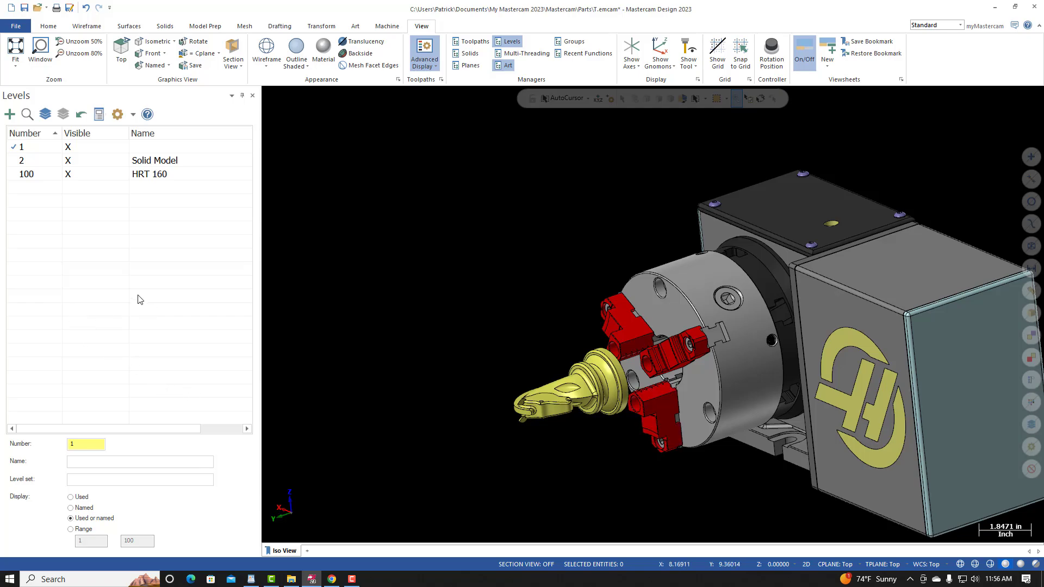
{"action": "right_click", "coordinate": [93, 247]}
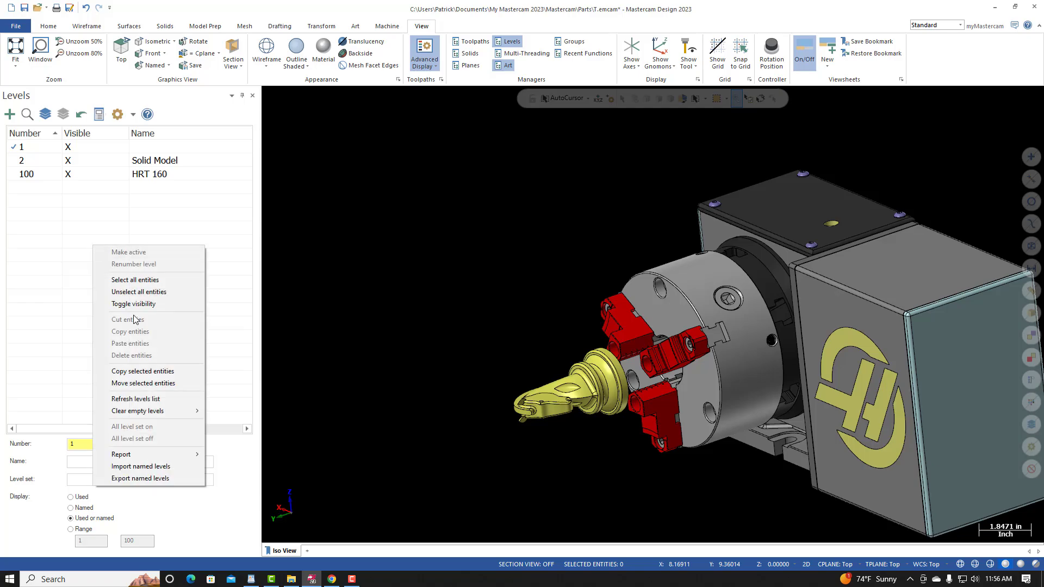
{"action": "left_click", "coordinate": [137, 468]}
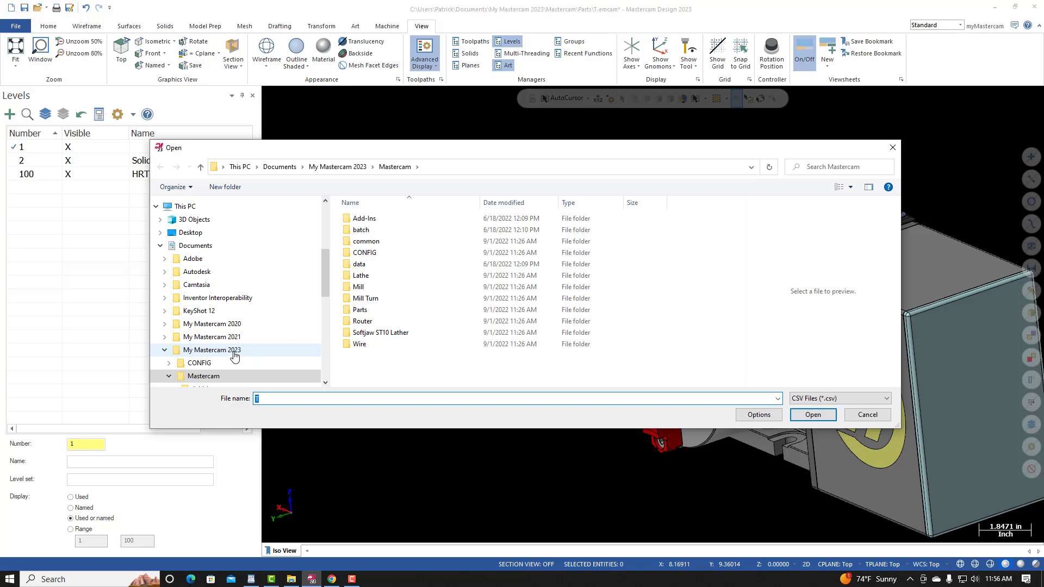
{"action": "scroll", "coordinate": [242, 333], "scroll_direction": "down", "scroll_amount": 2}
{"action": "scroll", "coordinate": [234, 330], "scroll_direction": "down", "scroll_amount": 5}
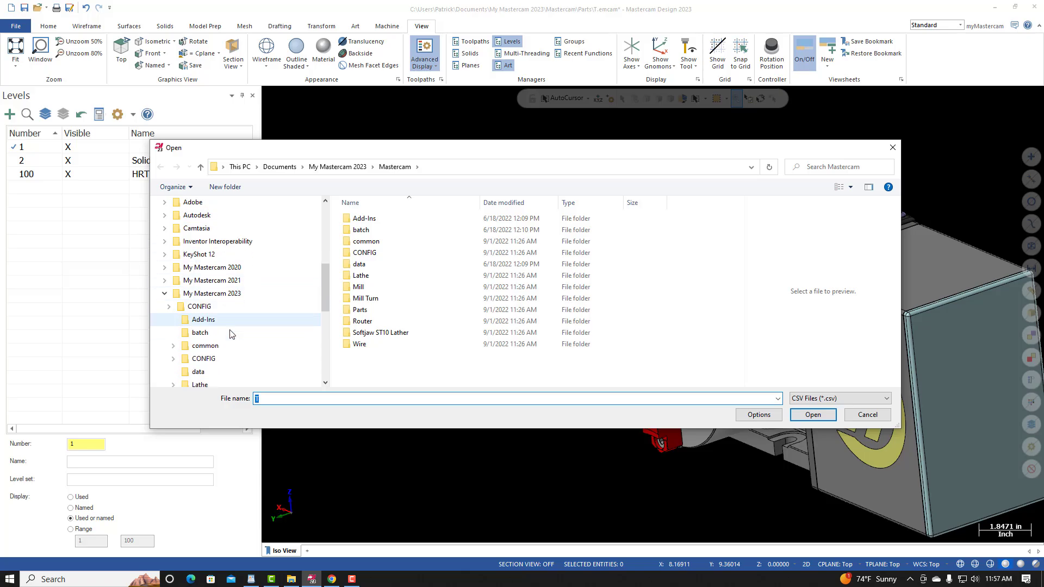
{"action": "scroll", "coordinate": [225, 343], "scroll_direction": "down", "scroll_amount": 2}
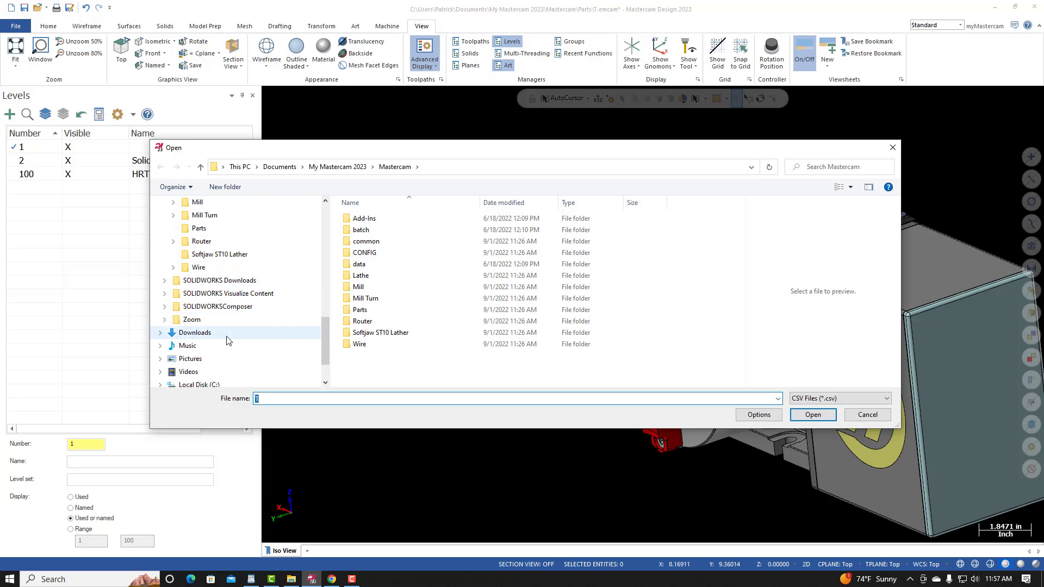
{"action": "left_click", "coordinate": [219, 347]}
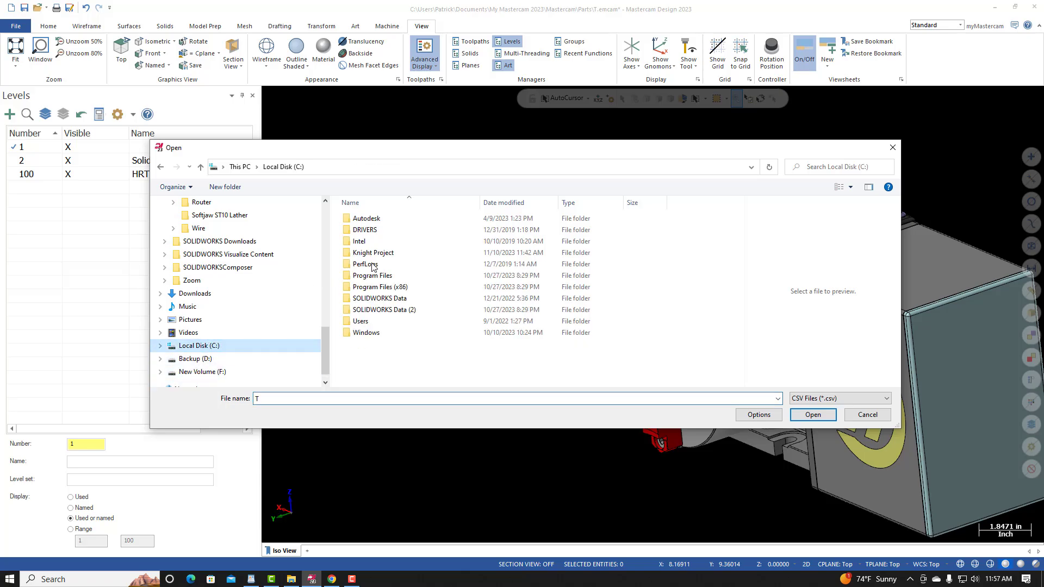
{"action": "double_click", "coordinate": [387, 253]}
{"action": "left_click", "coordinate": [364, 219]}
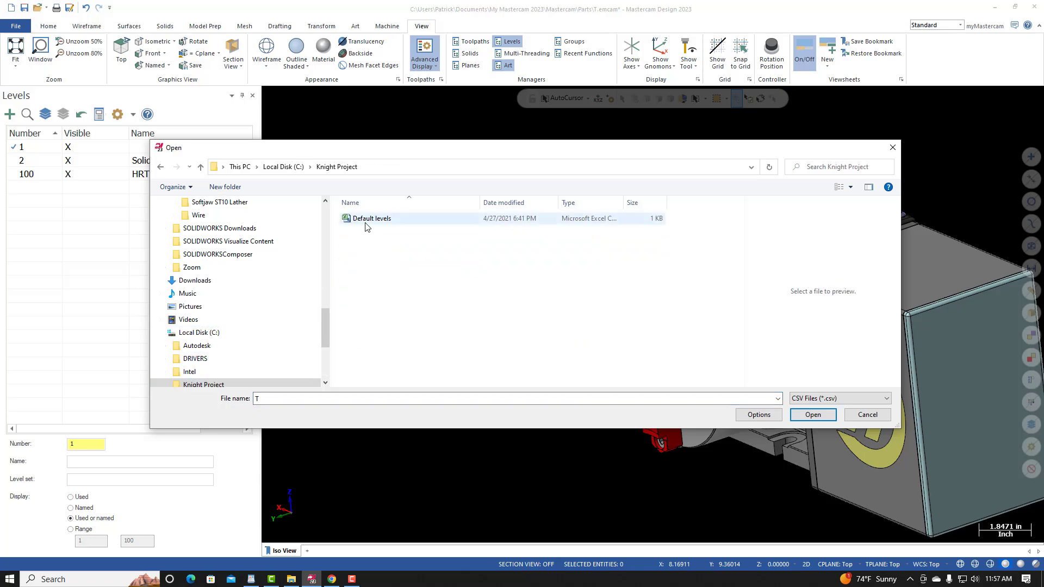
{"action": "left_click", "coordinate": [808, 413]}
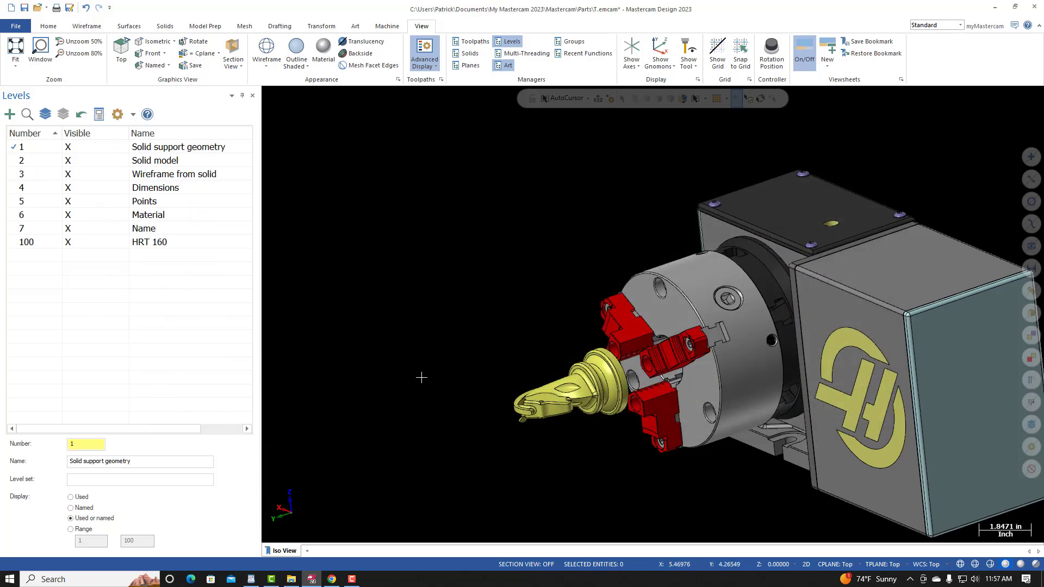
Make level 6, Material, the active level.
{"action": "mouse_move", "coordinate": [478, 345]}
{"action": "middle_mouse_down"}
{"action": "mouse_move", "coordinate": [391, 380]}
{"action": "mouse_move", "coordinate": [421, 365]}
{"action": "middle_mouse_up"}
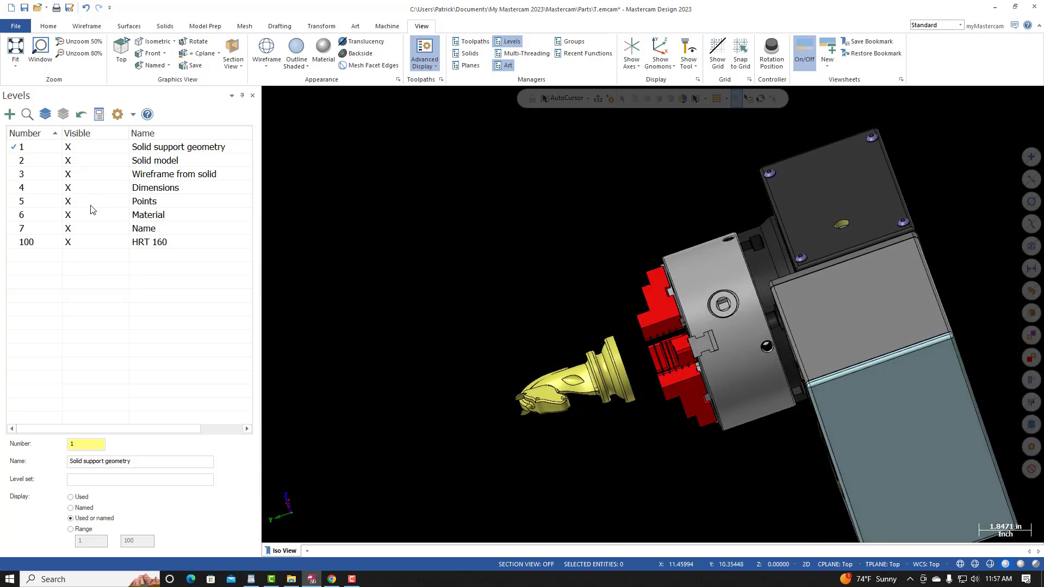
{"action": "left_click", "coordinate": [23, 219]}
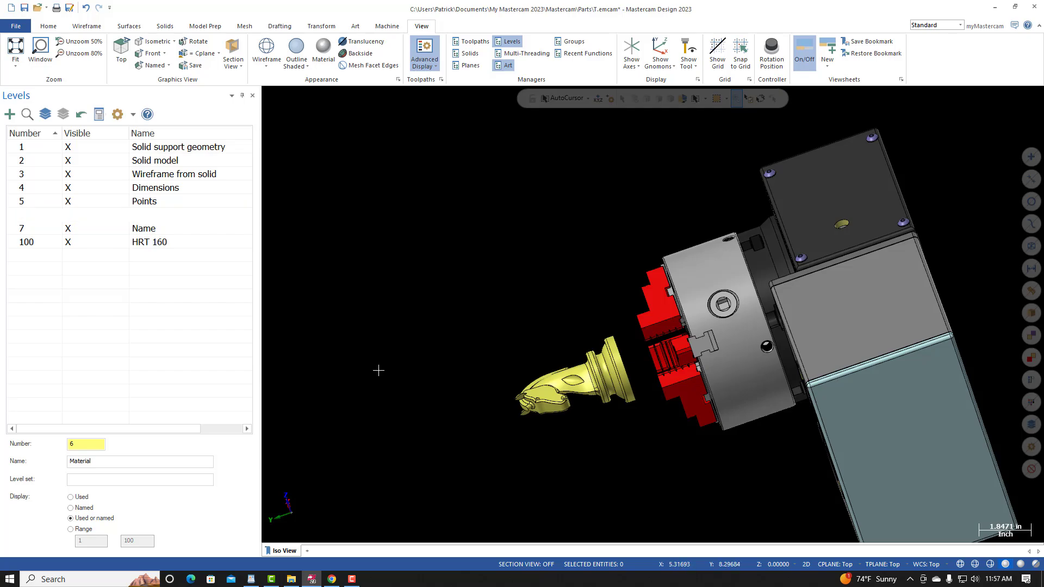
{"action": "mouse_move", "coordinate": [378, 371]}
{"action": "middle_mouse_down"}
{"action": "mouse_move", "coordinate": [412, 345]}
{"action": "mouse_move", "coordinate": [367, 379]}
{"action": "mouse_move", "coordinate": [468, 354]}
{"action": "mouse_move", "coordinate": [517, 390]}
{"action": "mouse_move", "coordinate": [450, 387]}
{"action": "middle_mouse_up"}
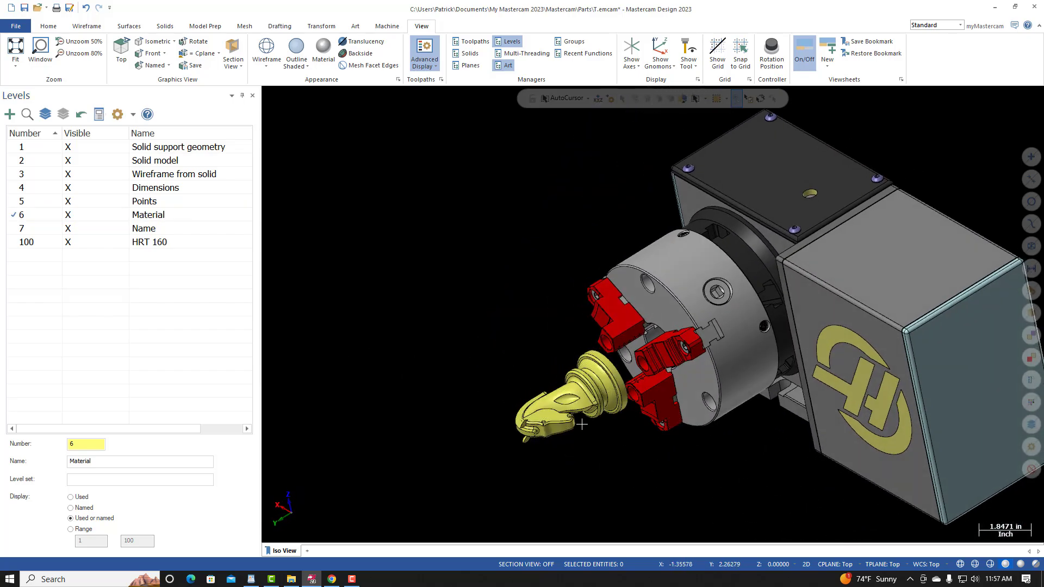
{"action": "mouse_move", "coordinate": [601, 431]}
{"action": "middle_mouse_down"}
{"action": "mouse_move", "coordinate": [539, 465]}
{"action": "mouse_move", "coordinate": [554, 462]}
{"action": "middle_mouse_up"}
Return to the setup page in Chrome and review the origin images and the instructions for the Left, Back and Right Face coordinate systems.
{"action": "right_click", "coordinate": [331, 579]}
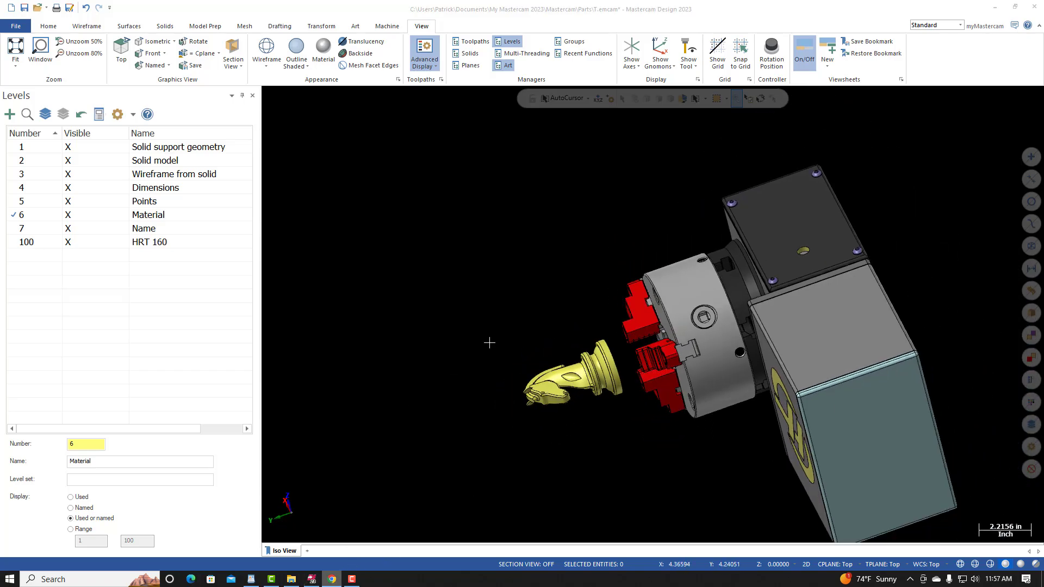
{"action": "key", "text": "Escape"}
{"action": "left_click", "coordinate": [332, 580]}
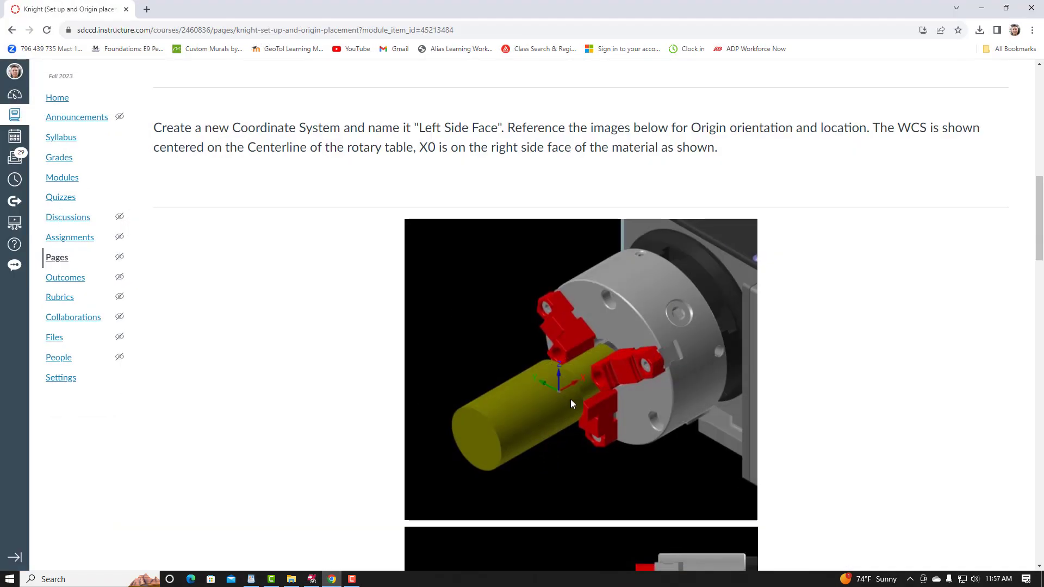
{"action": "scroll", "coordinate": [571, 403], "scroll_direction": "down", "scroll_amount": 5}
{"action": "scroll", "coordinate": [600, 417], "scroll_direction": "down", "scroll_amount": 1}
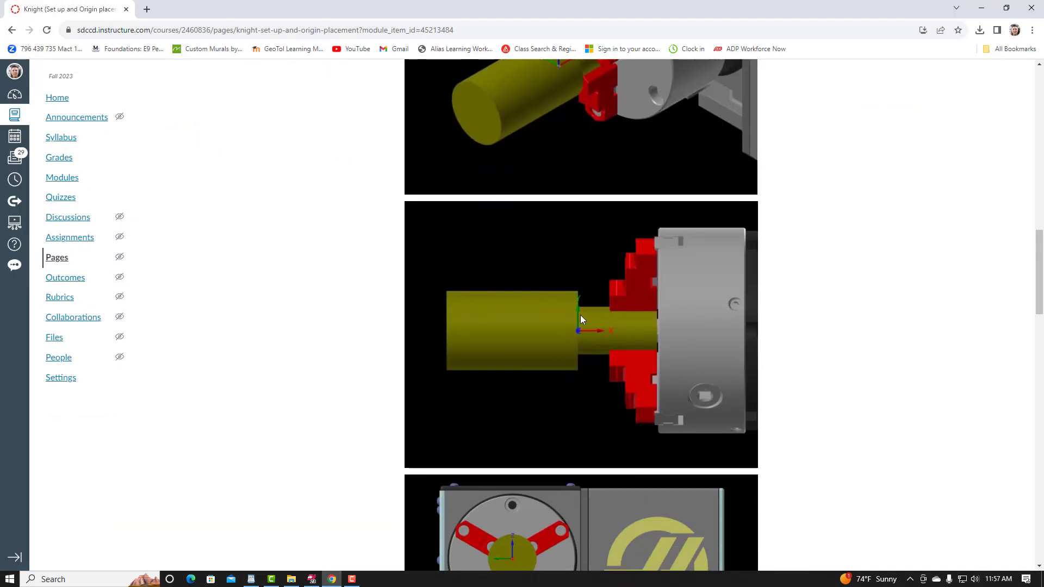
{"action": "scroll", "coordinate": [594, 371], "scroll_direction": "down", "scroll_amount": 15}
{"action": "scroll", "coordinate": [642, 278], "scroll_direction": "up", "scroll_amount": 3}
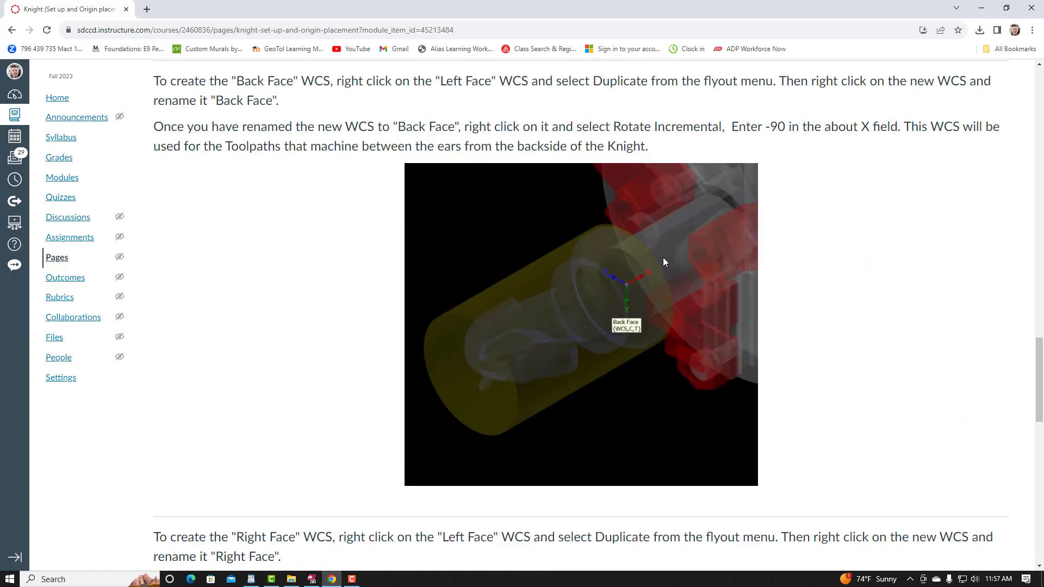
{"action": "scroll", "coordinate": [629, 329], "scroll_direction": "up", "scroll_amount": 10}
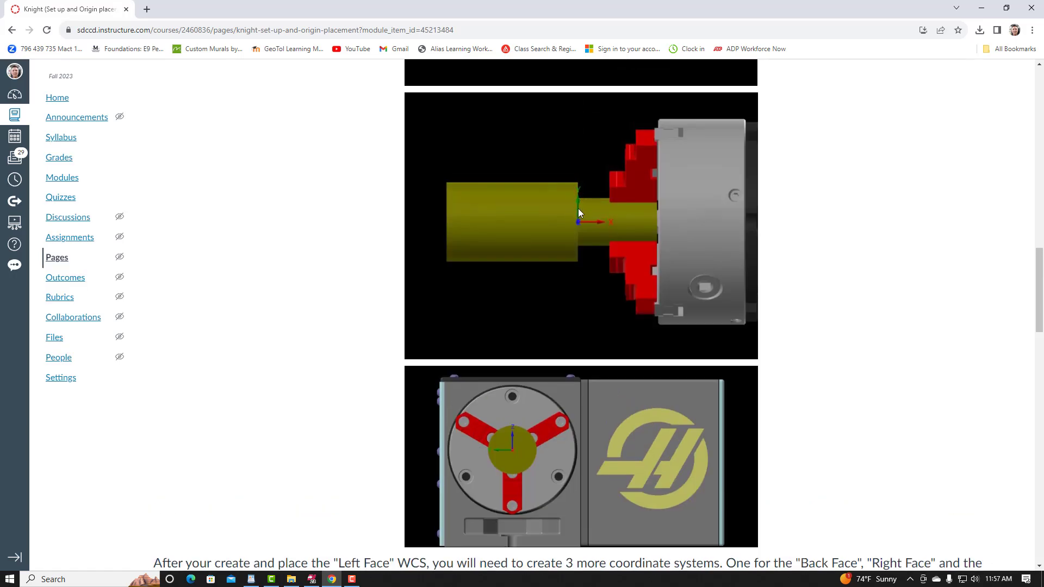
{"action": "scroll", "coordinate": [568, 375], "scroll_direction": "down", "scroll_amount": 4}
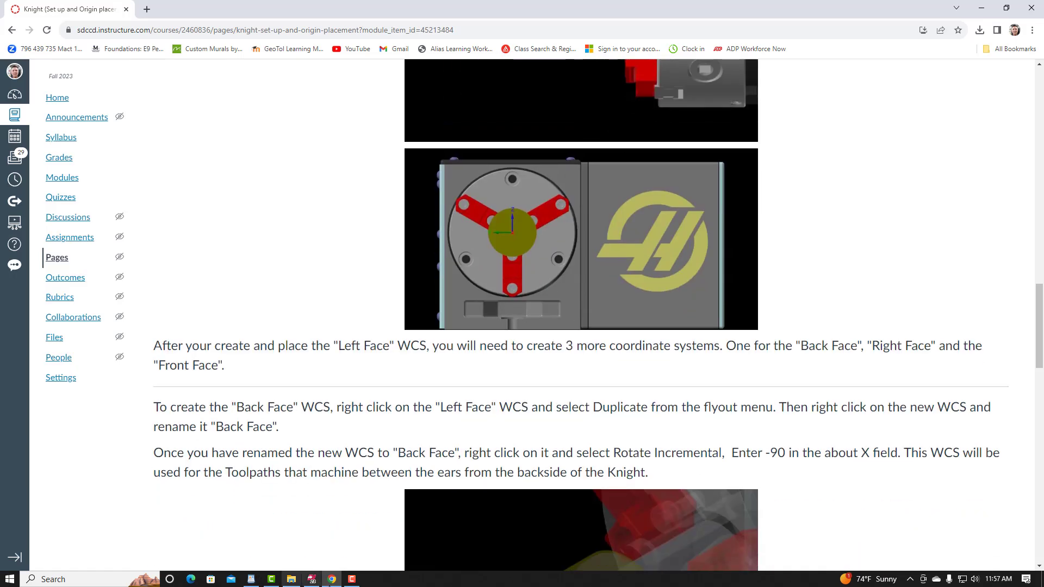
Switch back to Mastercam, view the knight's base up close, and set the construction plane to Front, leaving WCS and tool plane on Top.
{"action": "left_click", "coordinate": [311, 579]}
{"action": "middle_click_drag", "start_coordinate": [517, 380], "coordinate": [448, 375]}
{"action": "scroll", "coordinate": [624, 359], "scroll_direction": "up", "scroll_amount": 5}
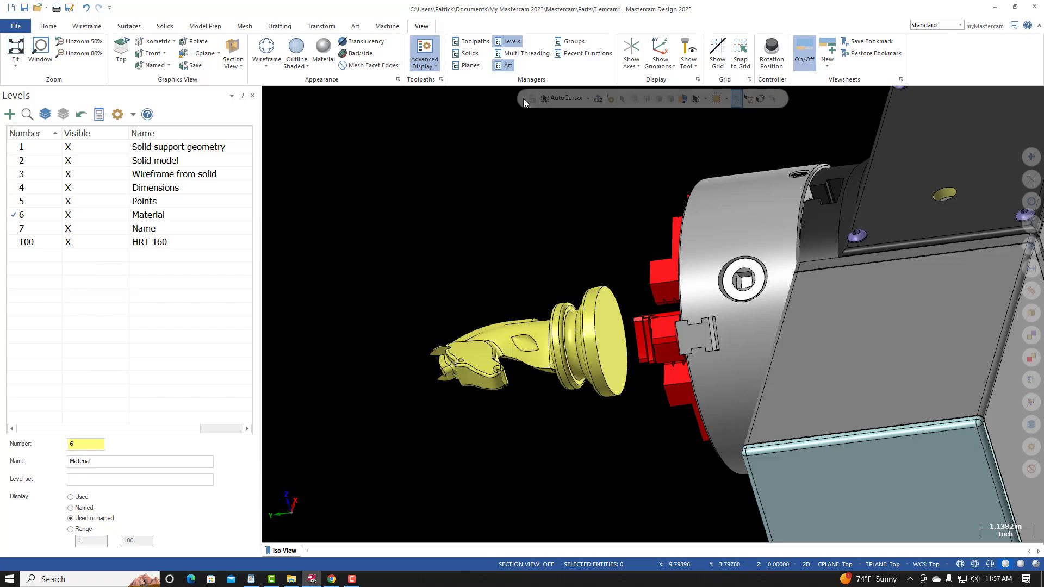
{"action": "left_click", "coordinate": [471, 65]}
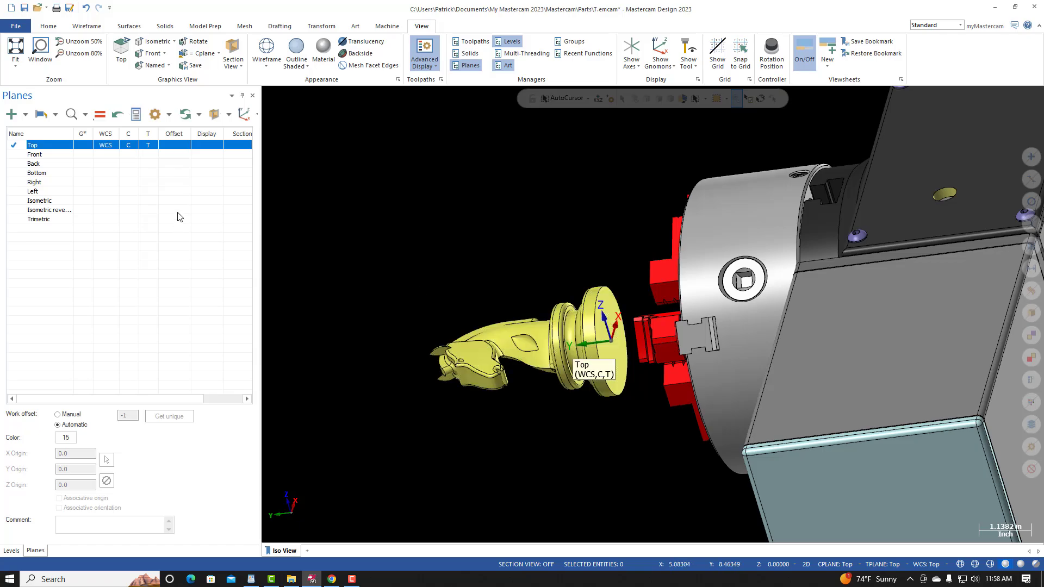
{"action": "left_click", "coordinate": [128, 154]}
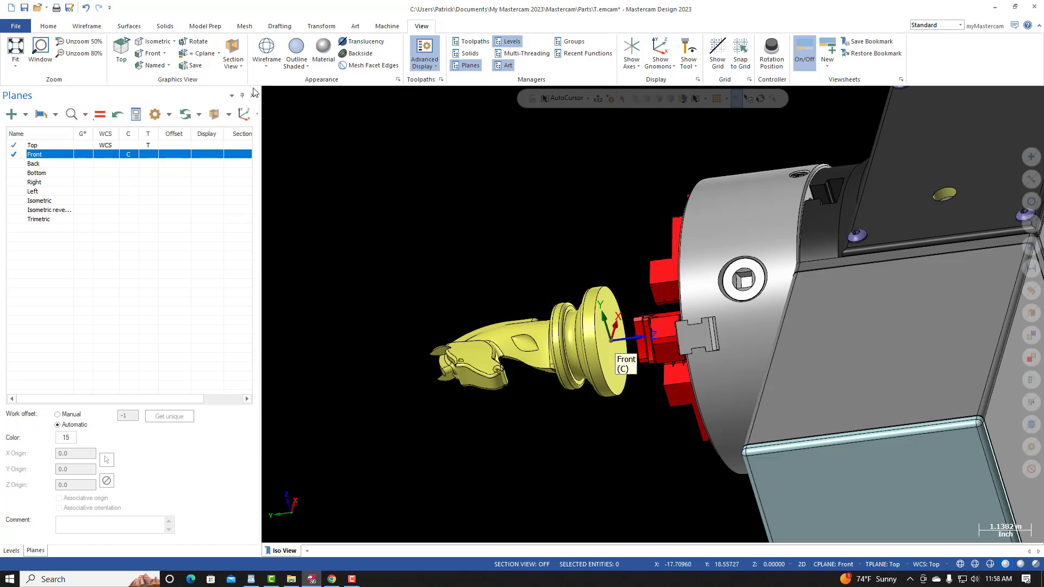
Draw a 2.5-inch diameter circle centred on the origin at the knight's base.
{"action": "left_click", "coordinate": [85, 26]}
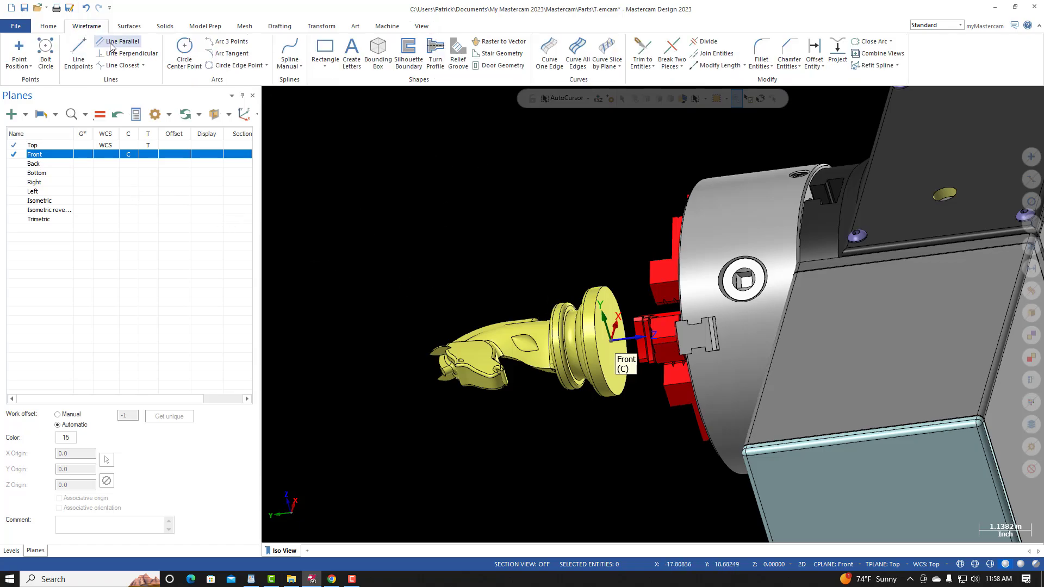
{"action": "left_click", "coordinate": [184, 52]}
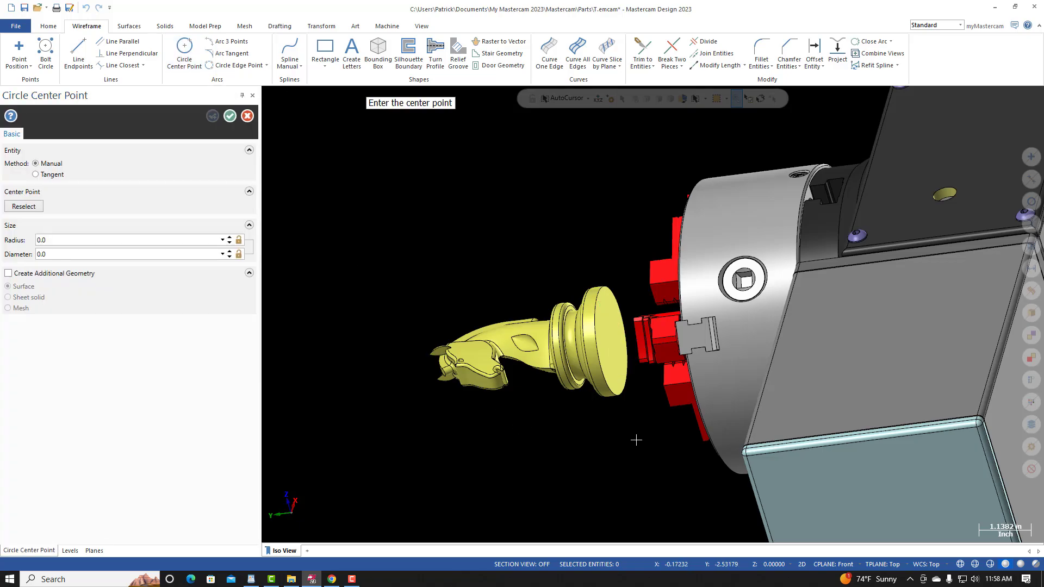
{"action": "left_click", "coordinate": [624, 399]}
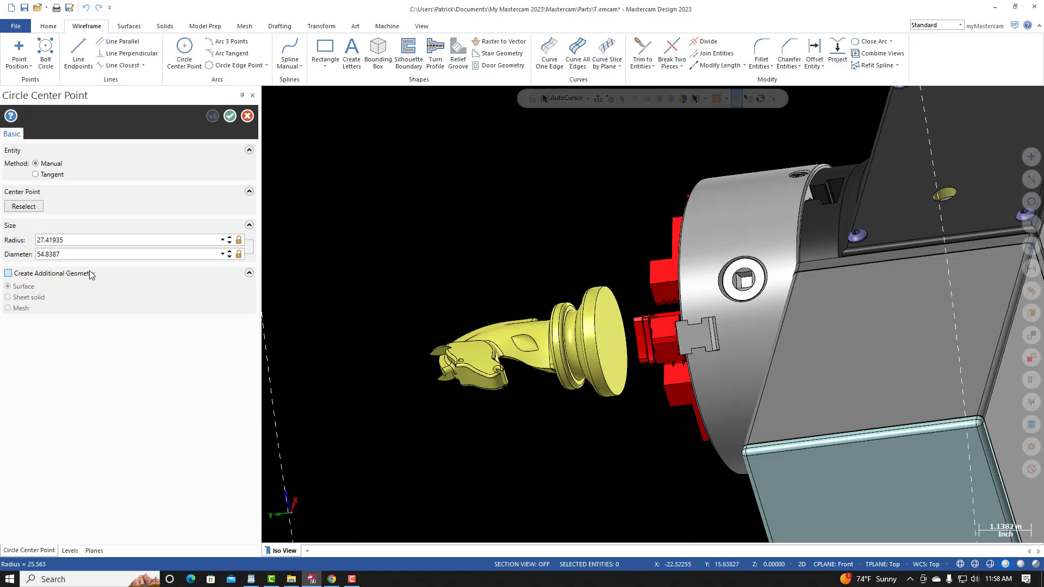
{"action": "left_click", "coordinate": [71, 254]}
{"action": "type", "text": "2.5"}
{"action": "key", "text": "Return"}
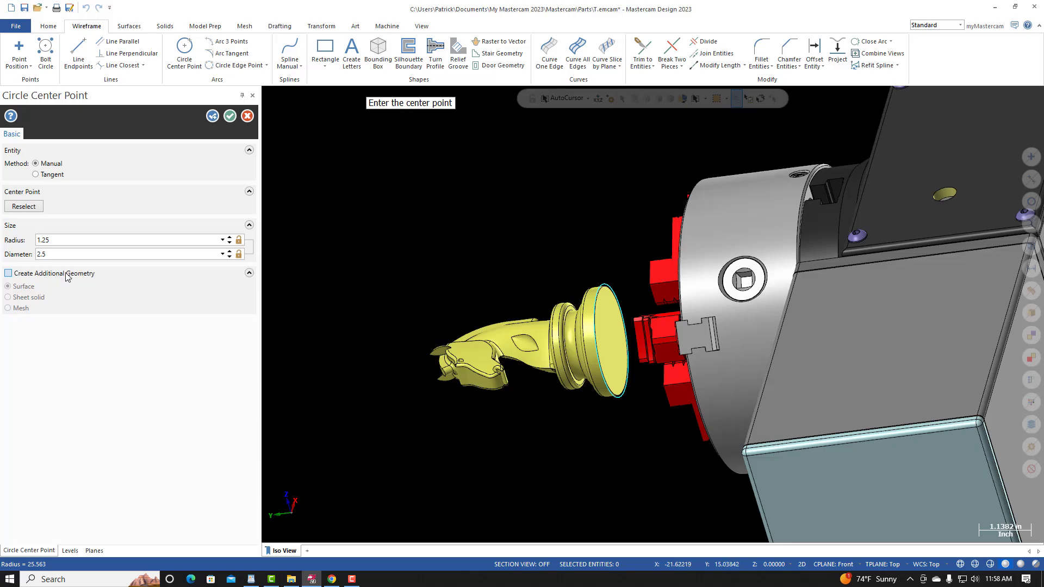
{"action": "left_click", "coordinate": [212, 117]}
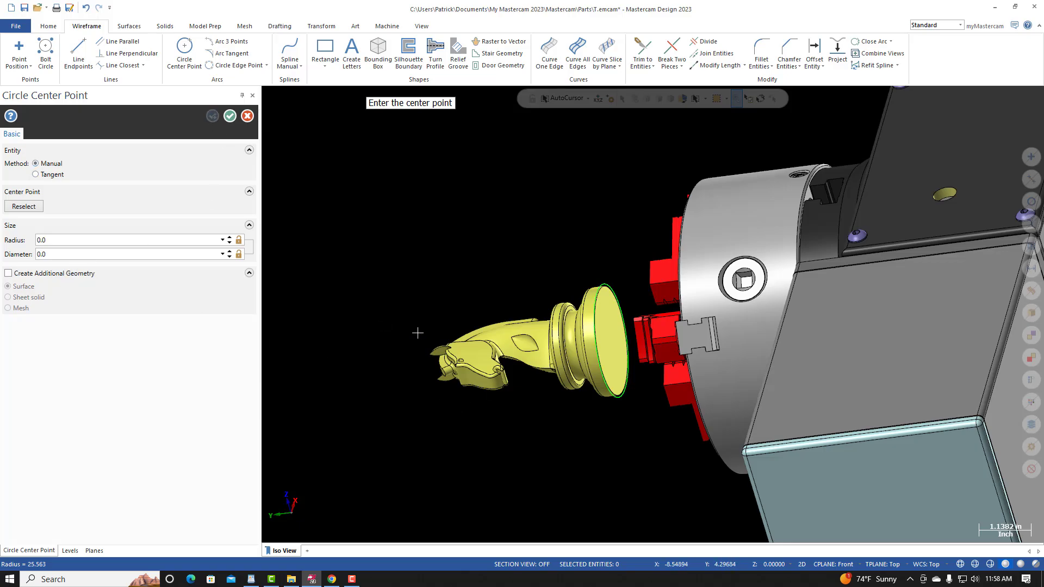
Add a concentric 1.5-inch diameter circle at the origin on the knight's base and finish the circle command.
{"action": "left_click", "coordinate": [622, 399]}
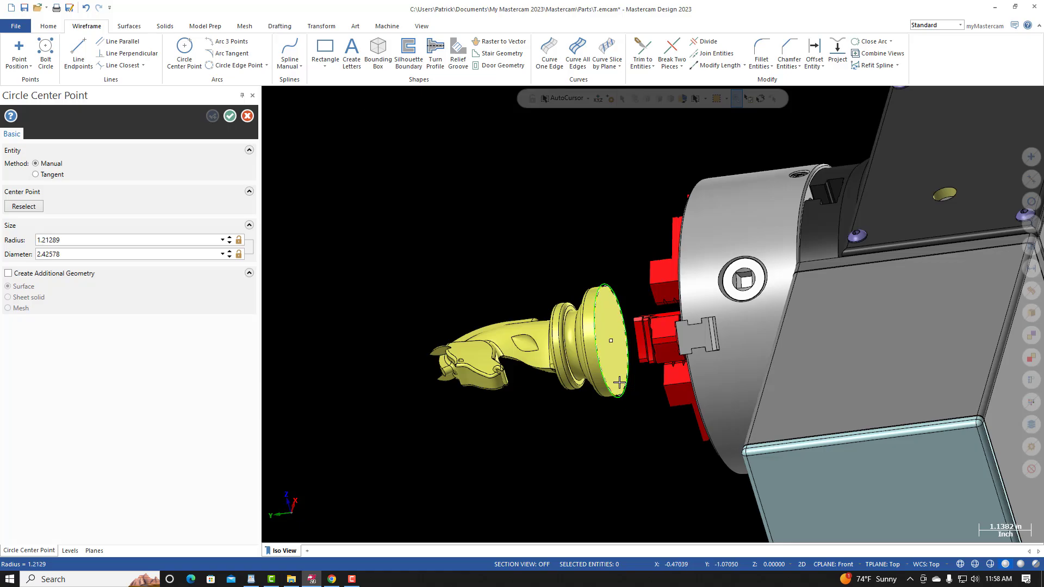
{"action": "left_click", "coordinate": [82, 254]}
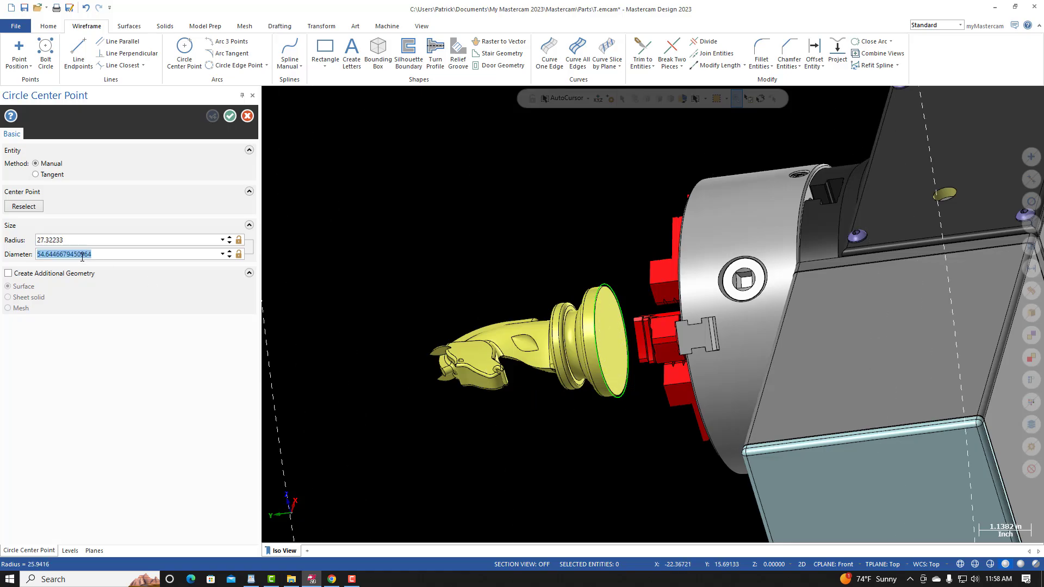
{"action": "type", "text": "1.5"}
{"action": "key", "text": "Return"}
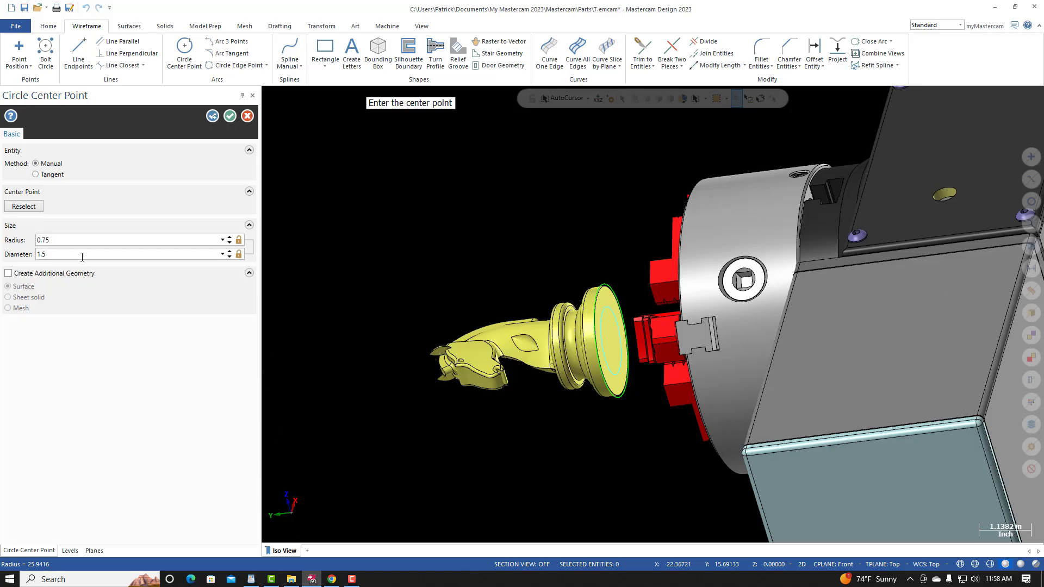
{"action": "left_click", "coordinate": [230, 116]}
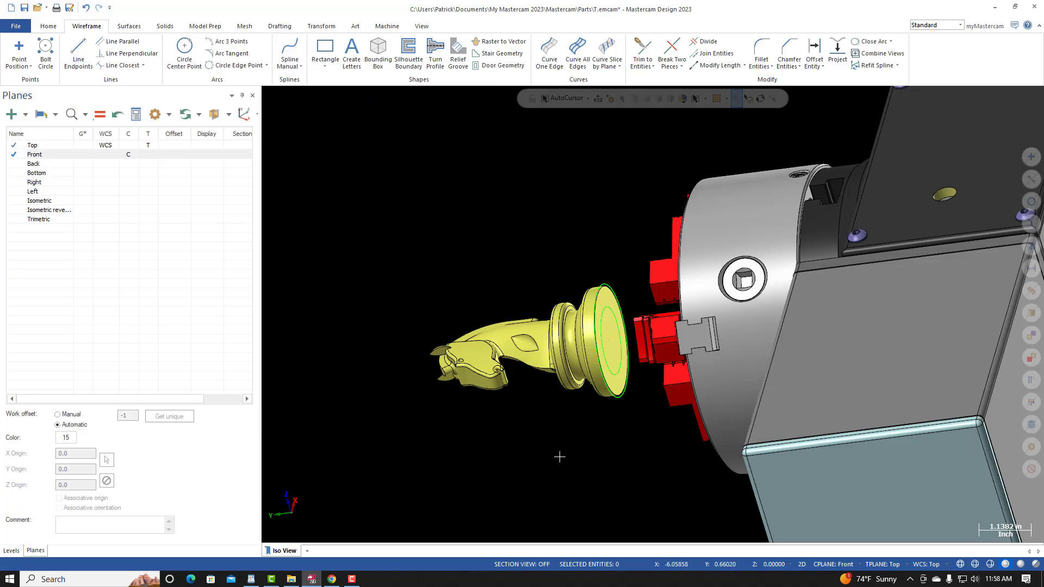
{"action": "scroll", "coordinate": [575, 433], "scroll_direction": "up", "scroll_amount": 1}
{"action": "middle_click_drag", "start_coordinate": [575, 433], "coordinate": [569, 438]}
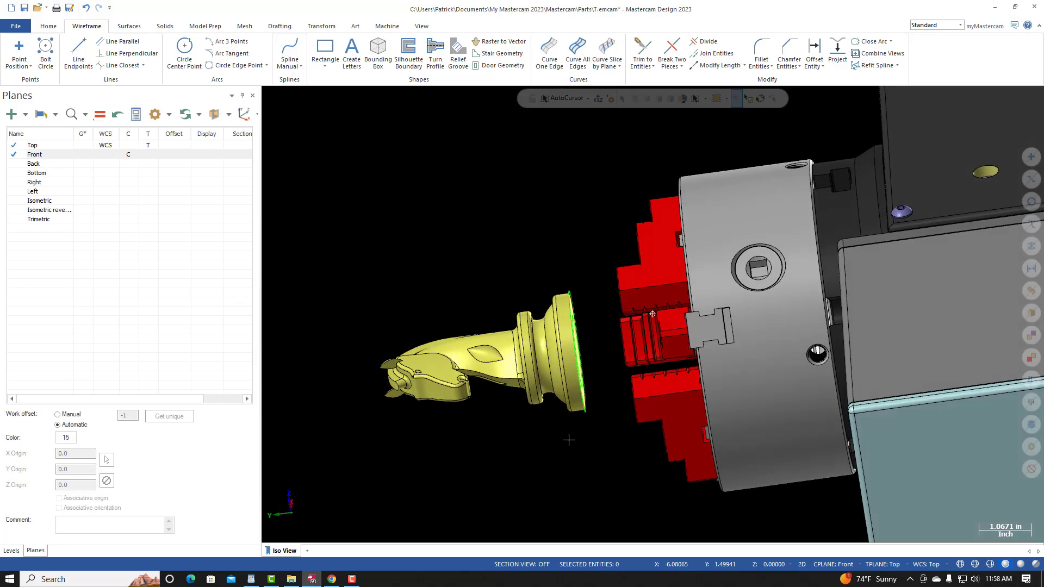
Switch to Chrome, open the Knight (Material prep) page and examine the material drawing's diameters and lengths.
{"action": "left_click", "coordinate": [332, 580]}
{"action": "scroll", "coordinate": [558, 530], "scroll_direction": "down", "scroll_amount": 12}
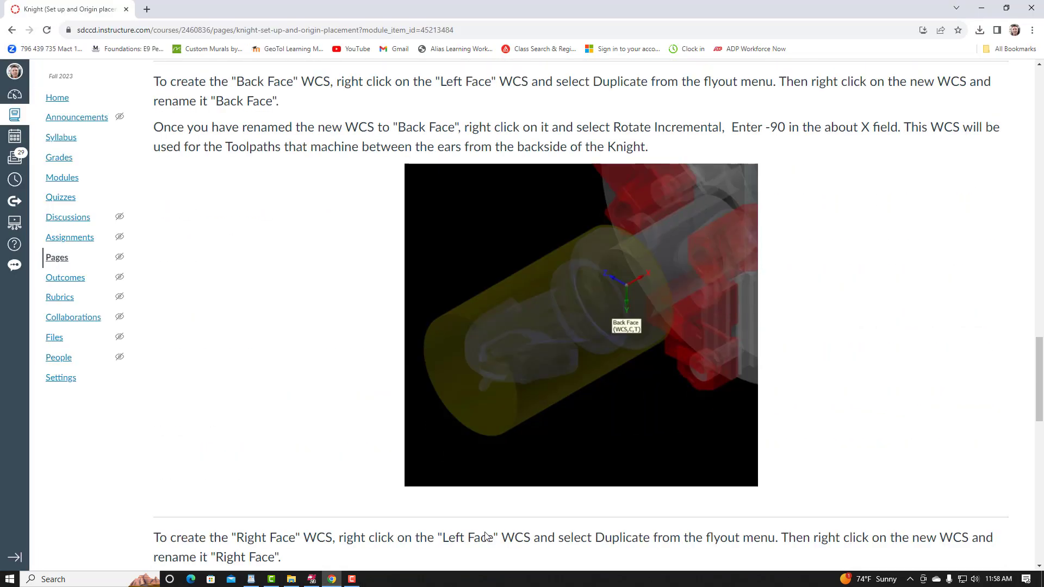
{"action": "scroll", "coordinate": [558, 531], "scroll_direction": "down", "scroll_amount": 4}
{"action": "left_click", "coordinate": [177, 553]}
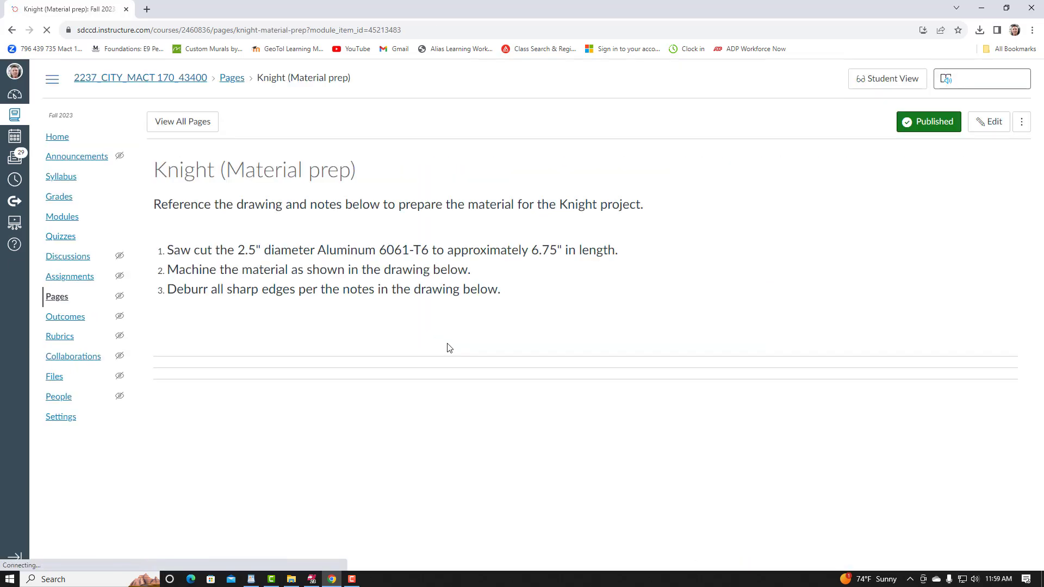
{"action": "scroll", "coordinate": [455, 377], "scroll_direction": "down", "scroll_amount": 5}
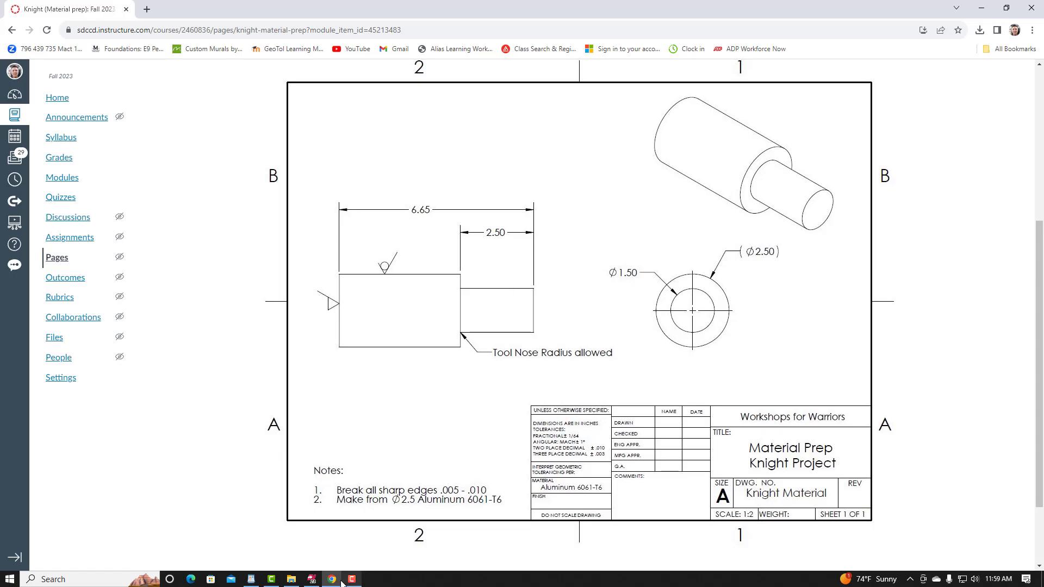
Back in Mastercam, extrude the 1.5-inch circle 2.5 inches toward the chuck as a new body, checking the shank length on the Chrome drawing.
{"action": "left_click", "coordinate": [311, 580]}
{"action": "middle_click_drag", "start_coordinate": [446, 472], "coordinate": [634, 322]}
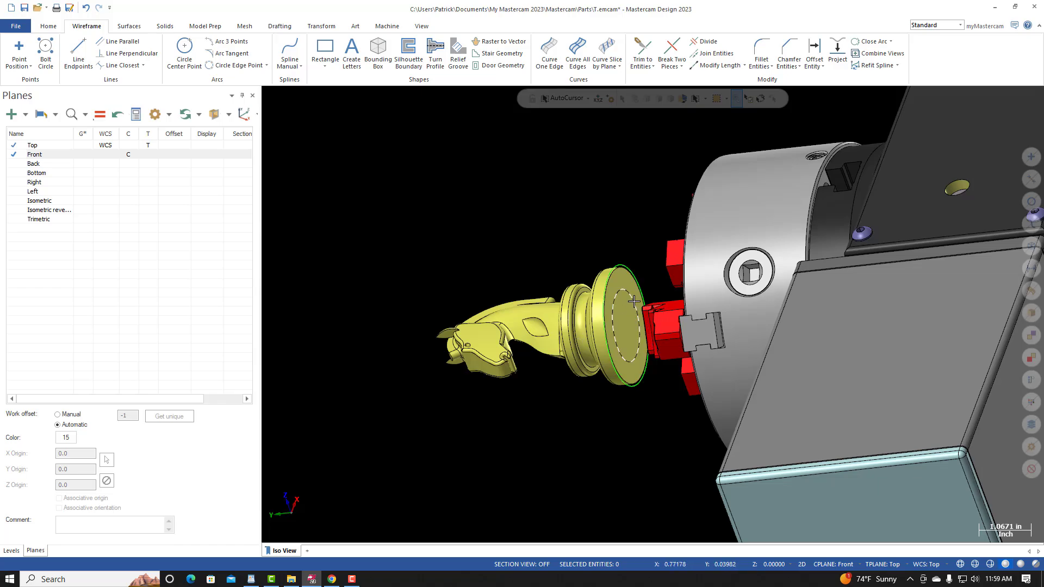
{"action": "left_click", "coordinate": [636, 320]}
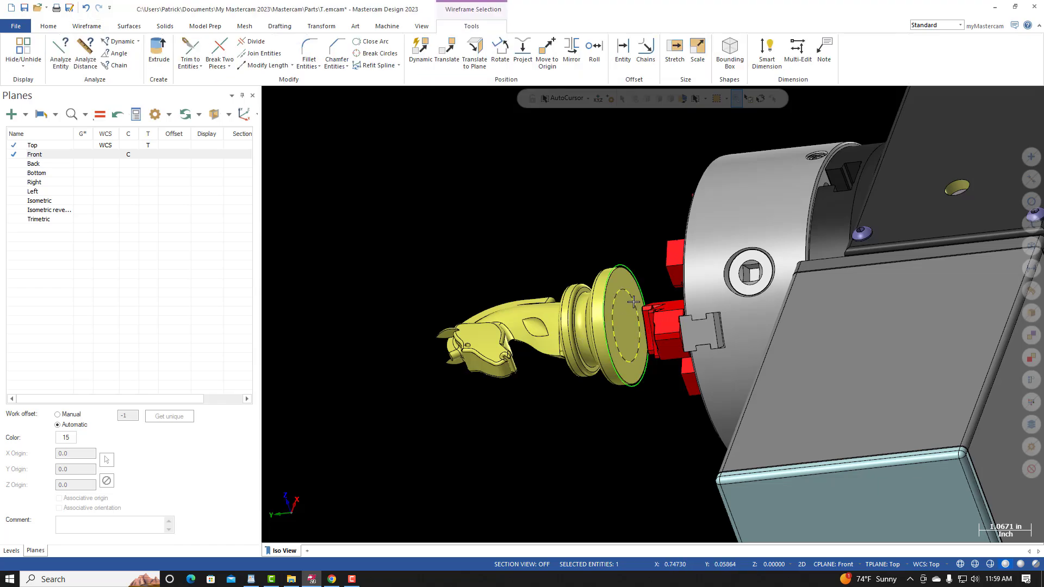
{"action": "left_click", "coordinate": [165, 26]}
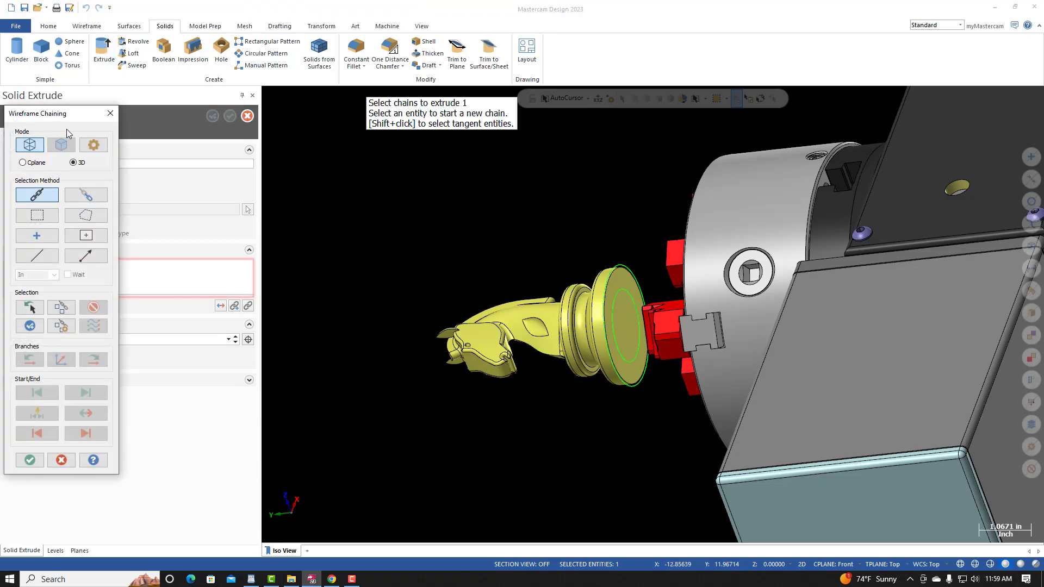
{"action": "left_click", "coordinate": [623, 309]}
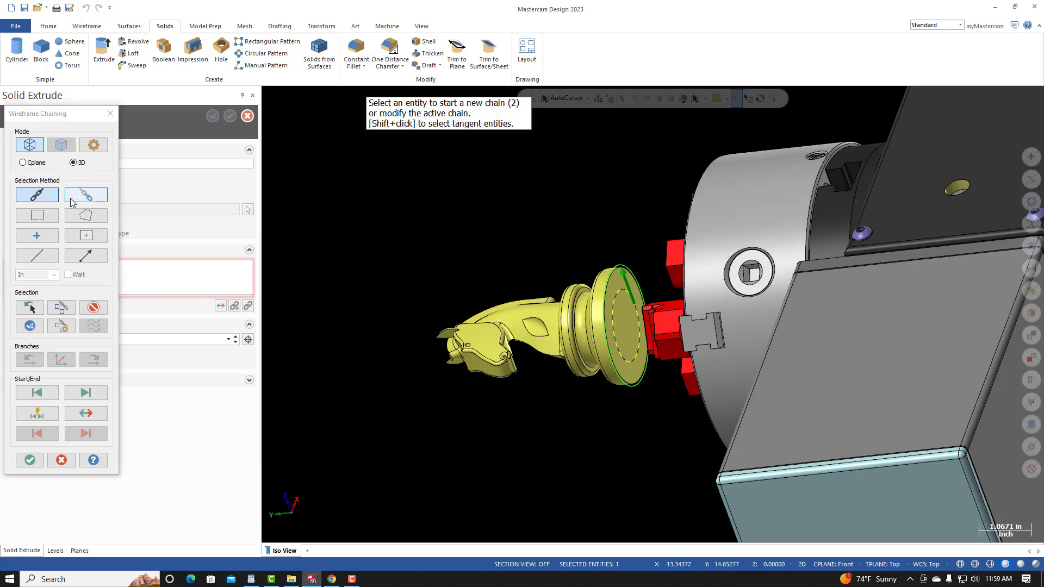
{"action": "left_click", "coordinate": [29, 461]}
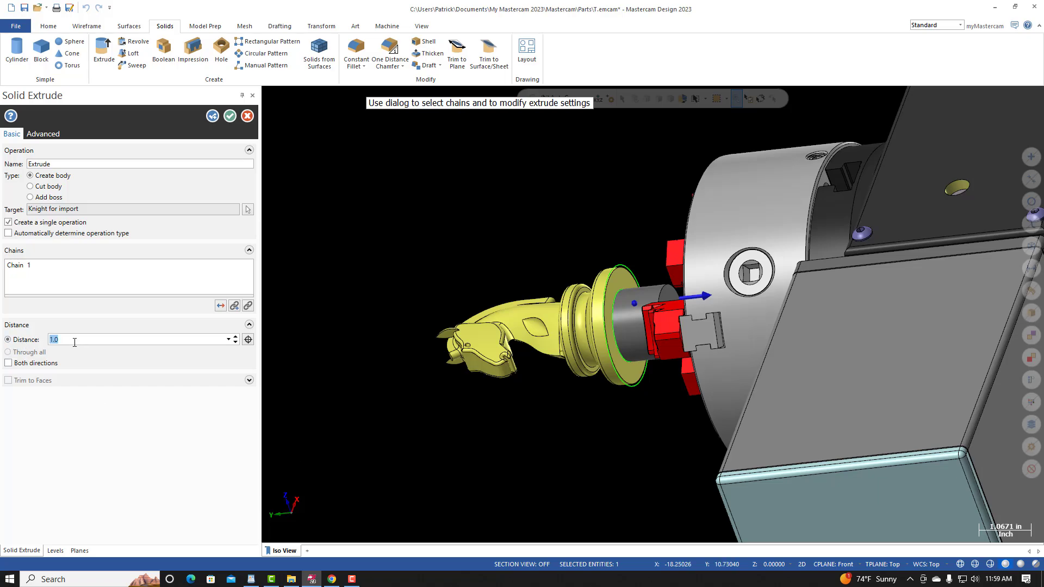
{"action": "left_click", "coordinate": [332, 579]}
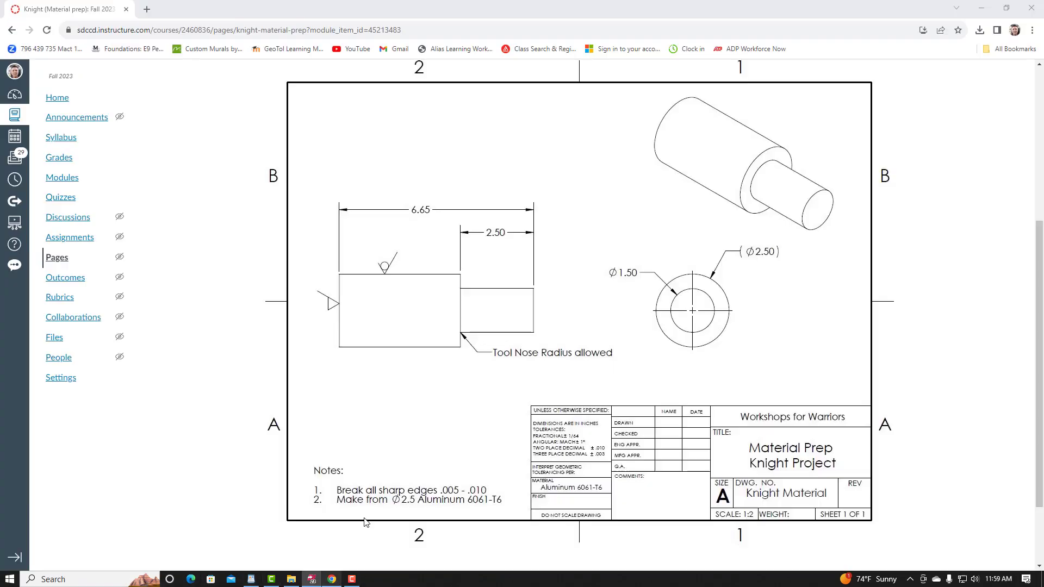
{"action": "left_click", "coordinate": [311, 579]}
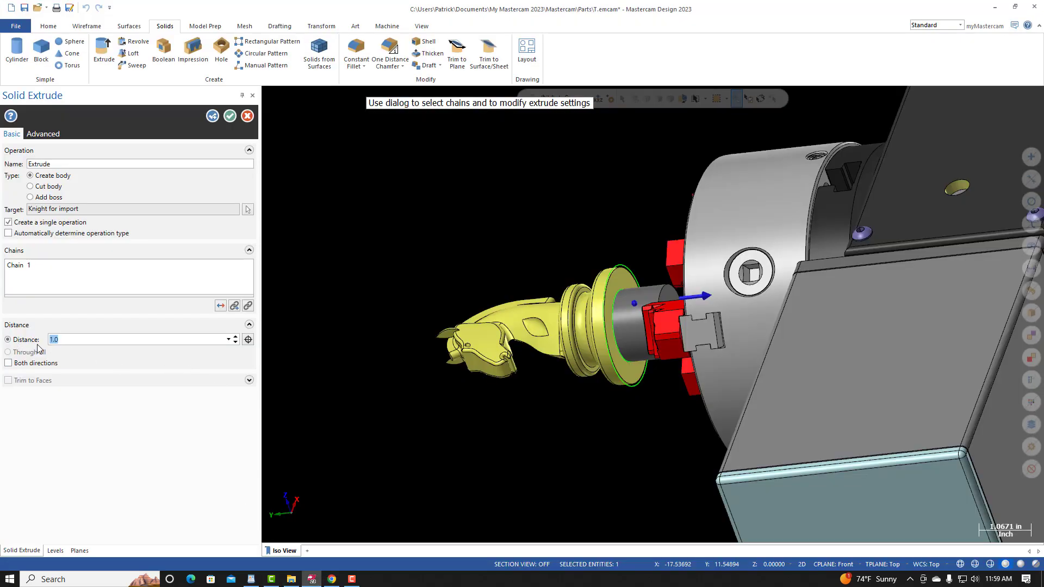
{"action": "key", "text": "Return"}
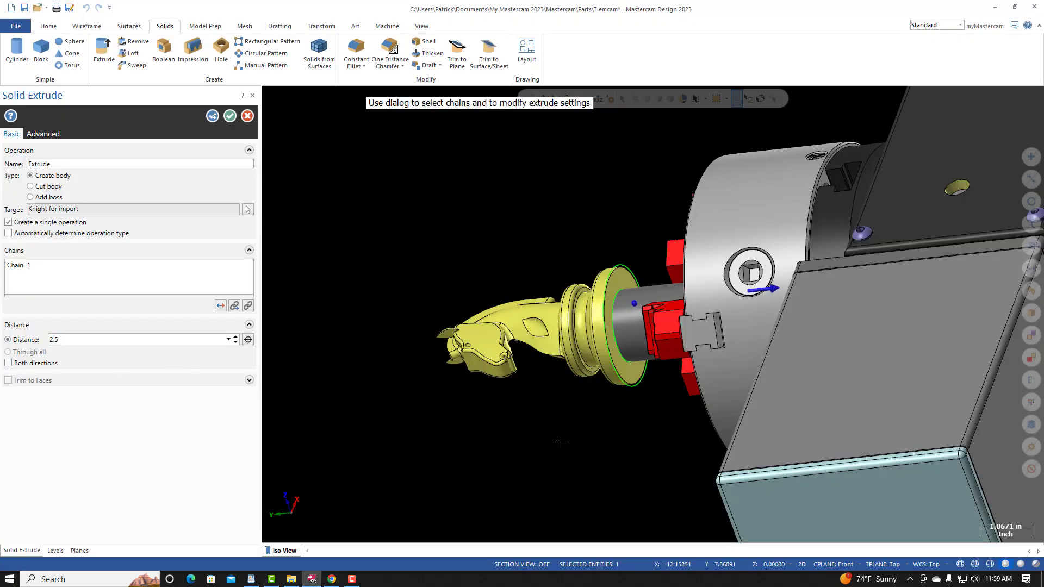
{"action": "middle_click_drag", "start_coordinate": [529, 447], "coordinate": [560, 443]}
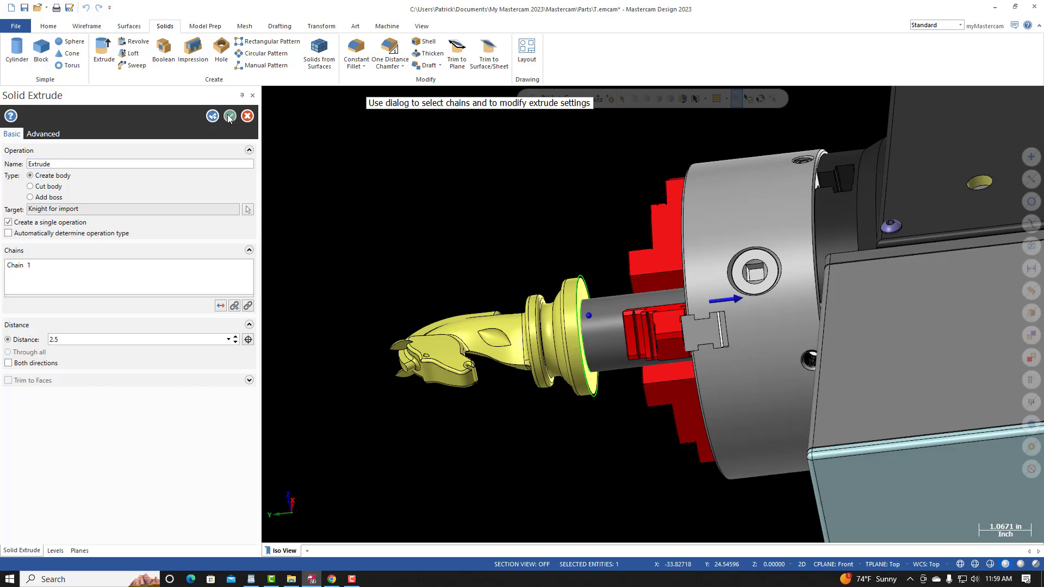
{"action": "left_click", "coordinate": [229, 116]}
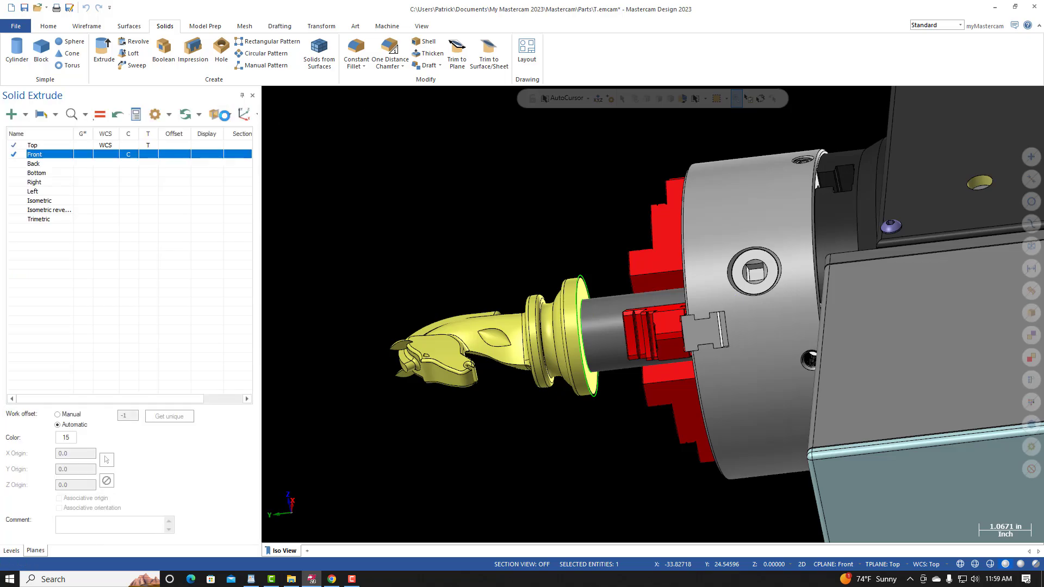
Hide level 2, Solid model, so only the stock geometry and rotary table are displayed.
{"action": "mouse_move", "coordinate": [506, 439]}
{"action": "middle_mouse_down"}
{"action": "mouse_move", "coordinate": [571, 480]}
{"action": "mouse_move", "coordinate": [526, 440]}
{"action": "mouse_move", "coordinate": [450, 422]}
{"action": "mouse_move", "coordinate": [468, 445]}
{"action": "mouse_move", "coordinate": [461, 434]}
{"action": "middle_mouse_up"}
{"action": "left_click", "coordinate": [11, 550]}
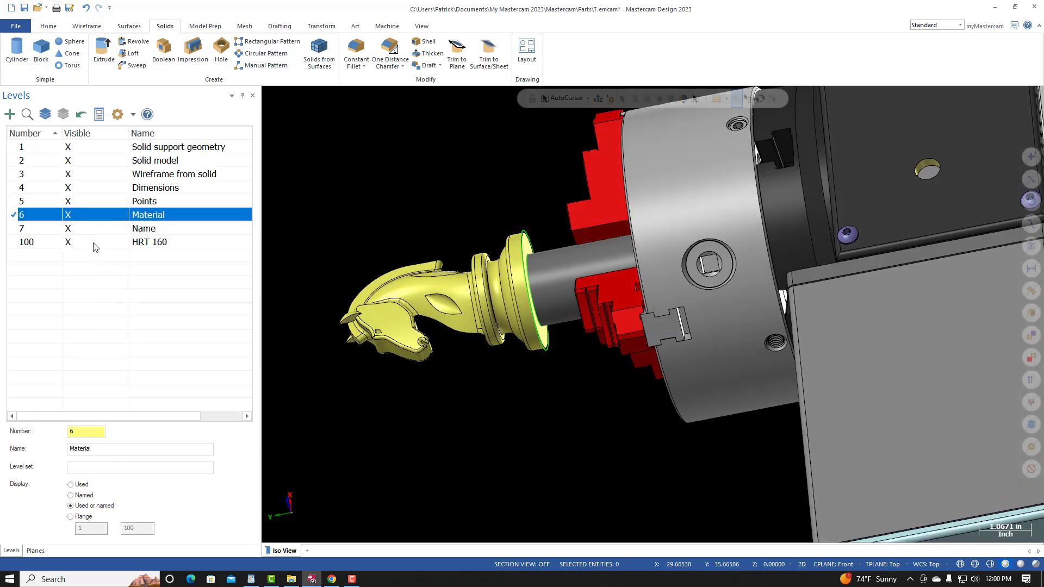
{"action": "left_click", "coordinate": [74, 162]}
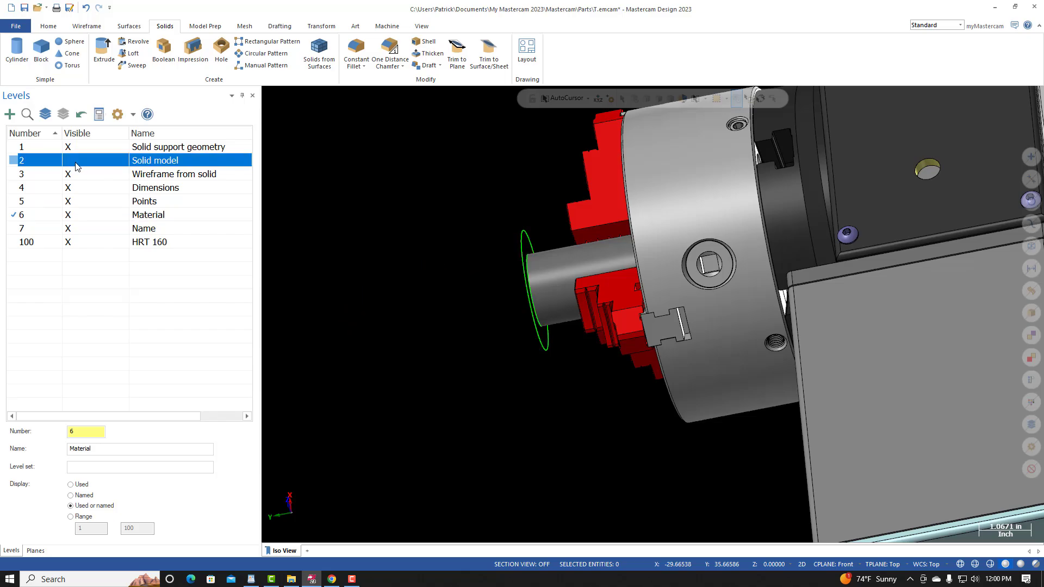
{"action": "mouse_move", "coordinate": [485, 352]}
{"action": "middle_mouse_down"}
{"action": "mouse_move", "coordinate": [499, 347]}
{"action": "mouse_move", "coordinate": [502, 325]}
{"action": "middle_mouse_up"}
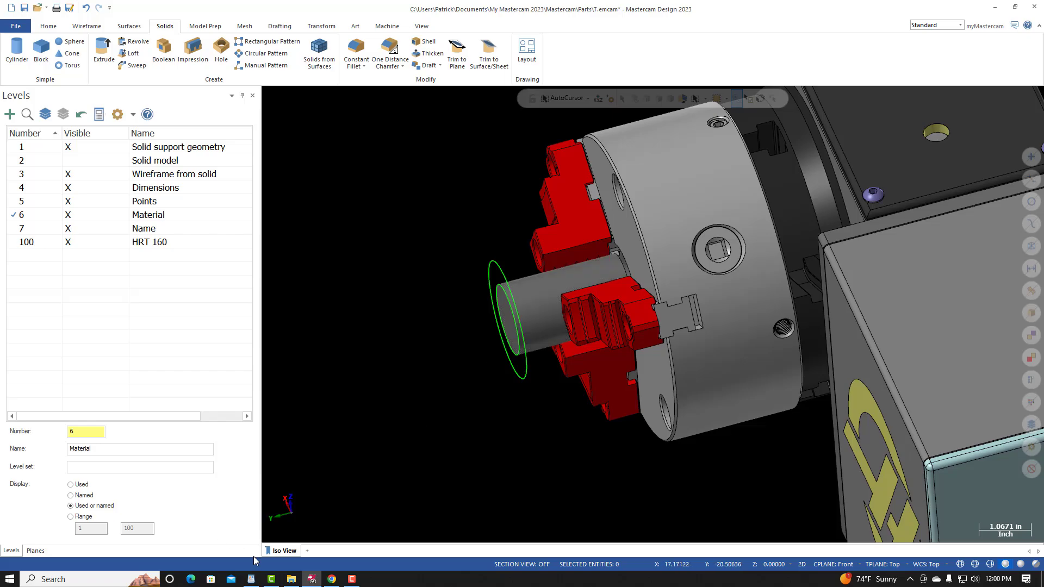
After checking the overall length in Chrome, extrude the 2.5-inch circle 4.15 inches away from the chuck in Mastercam as an added boss.
{"action": "left_click", "coordinate": [332, 579]}
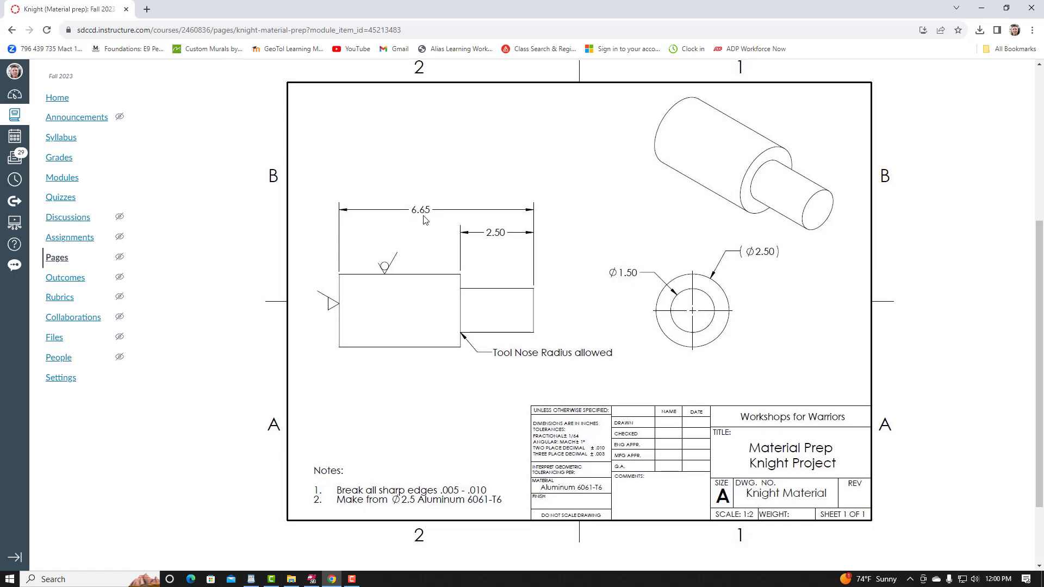
{"action": "left_click", "coordinate": [312, 579]}
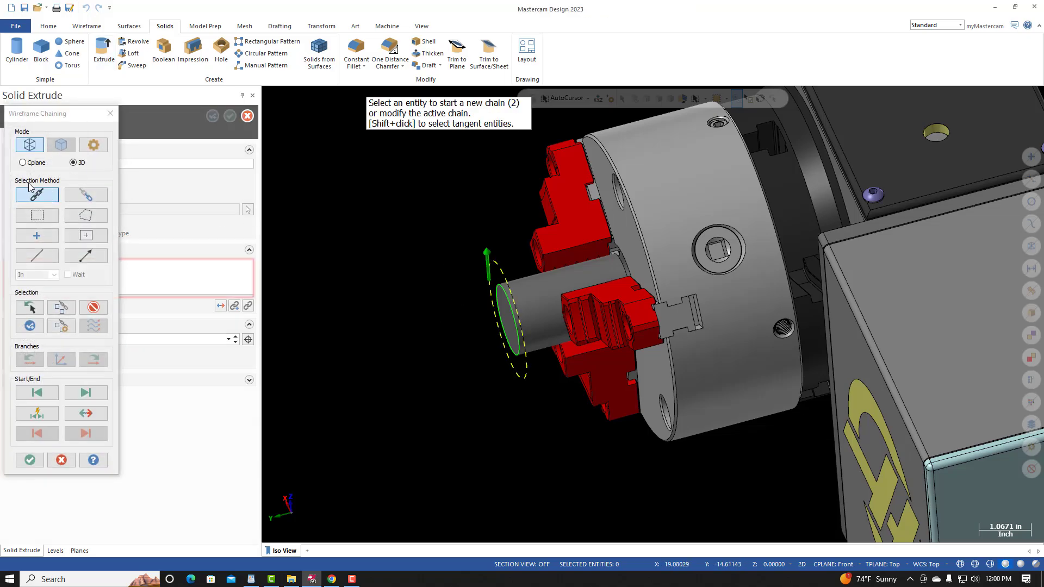
{"action": "left_click", "coordinate": [30, 460]}
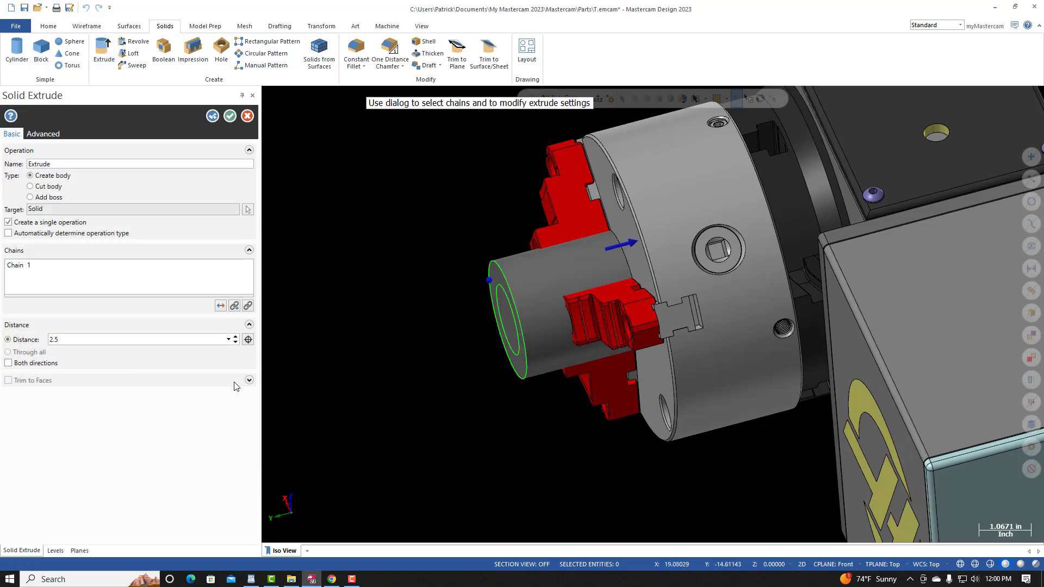
{"action": "left_click", "coordinate": [221, 305]}
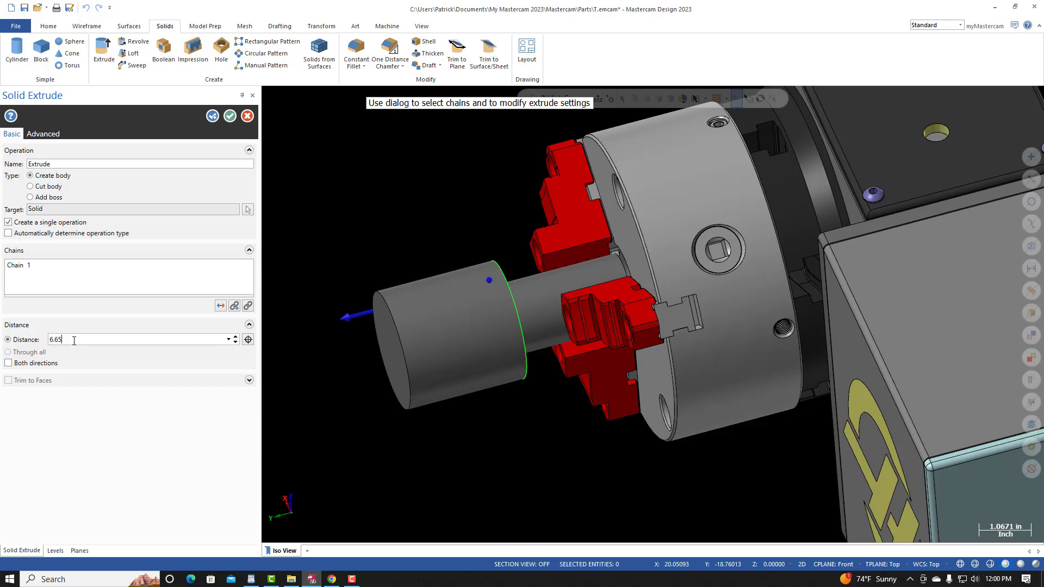
{"action": "key", "text": "Return"}
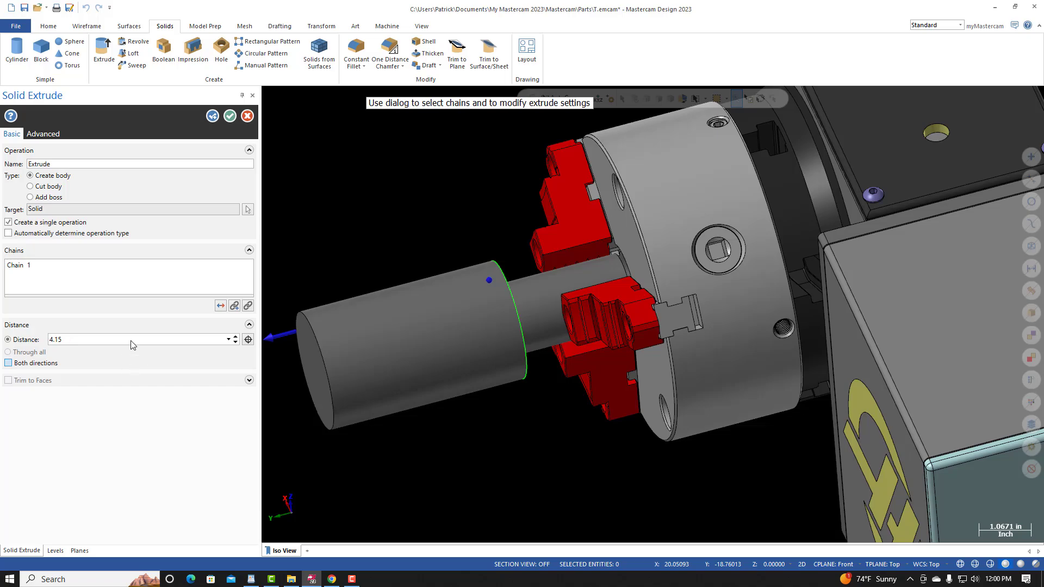
{"action": "left_click", "coordinate": [31, 198]}
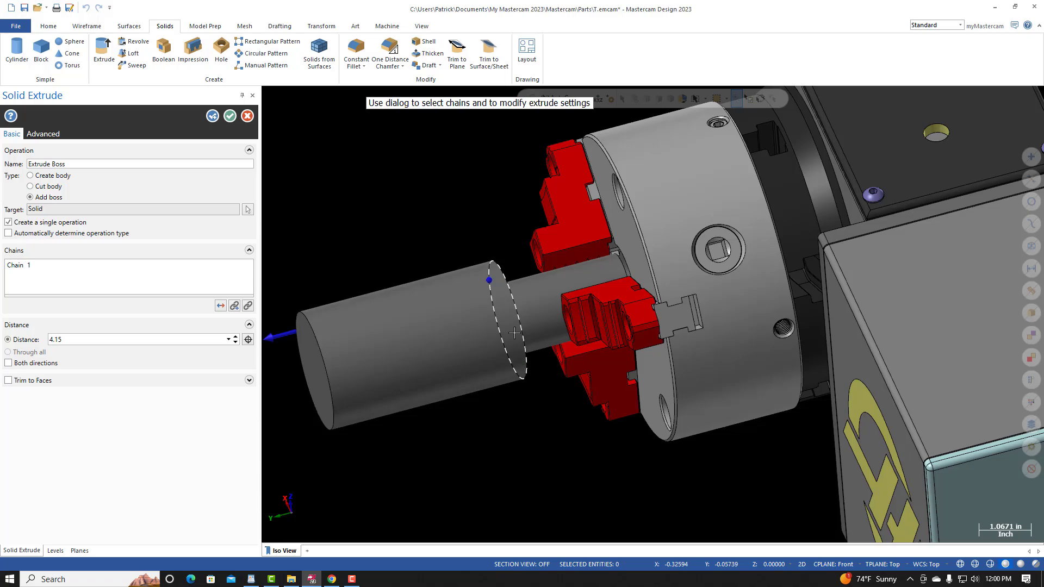
{"action": "left_click", "coordinate": [230, 117]}
Select the stepped material solid and check from the side that both diameters form one body.
{"action": "left_click", "coordinate": [419, 366]}
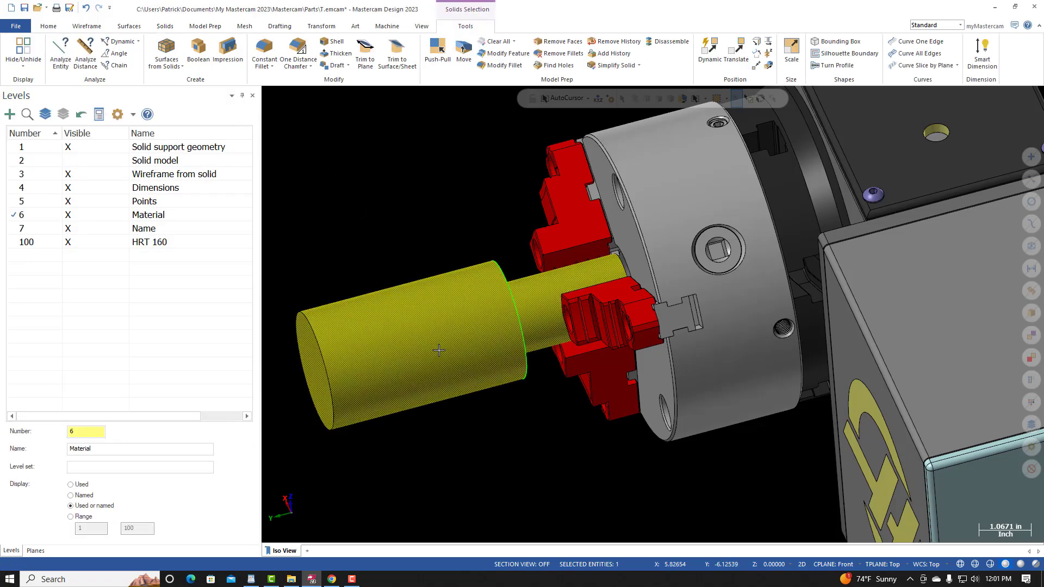
{"action": "left_click", "coordinate": [441, 353]}
{"action": "left_click", "coordinate": [444, 359]}
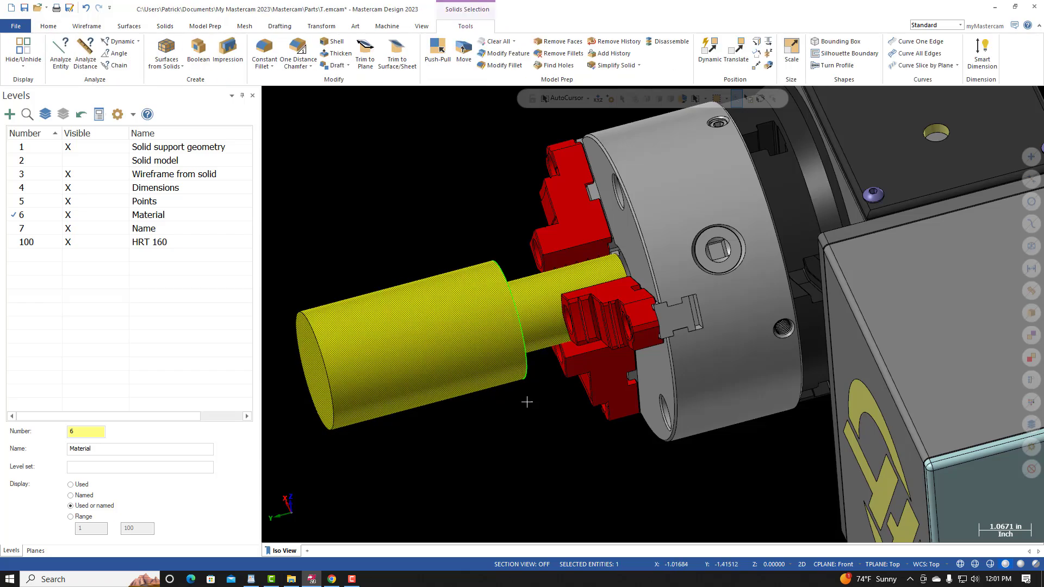
{"action": "middle_click_drag", "start_coordinate": [478, 421], "coordinate": [481, 338]}
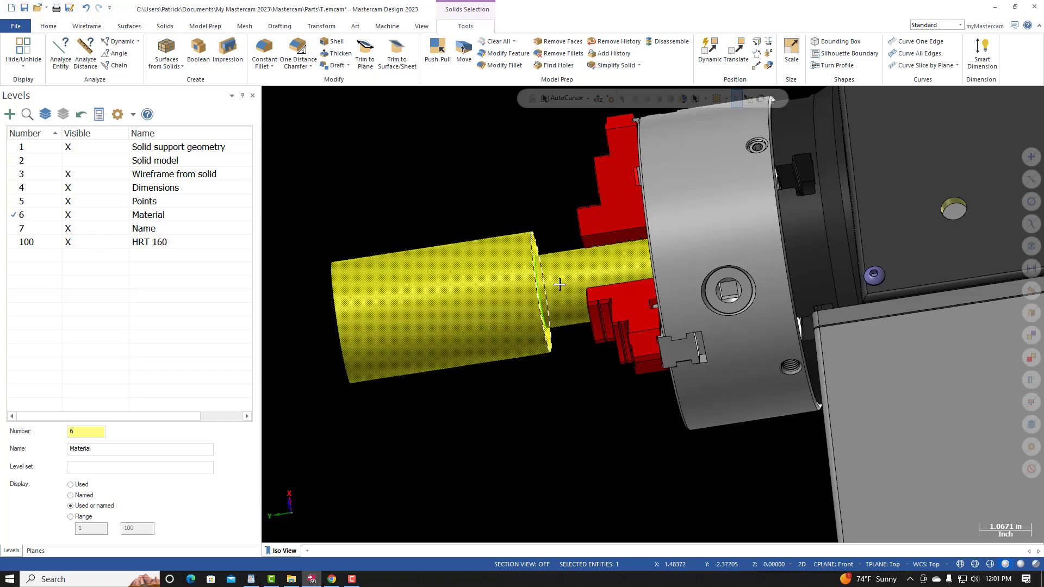
Clear the selection, make the solids translucent, and show level 2, Solid model, to reveal the knight inside the stock.
{"action": "key", "text": "Escape"}
{"action": "middle_click_drag", "start_coordinate": [487, 419], "coordinate": [518, 412]}
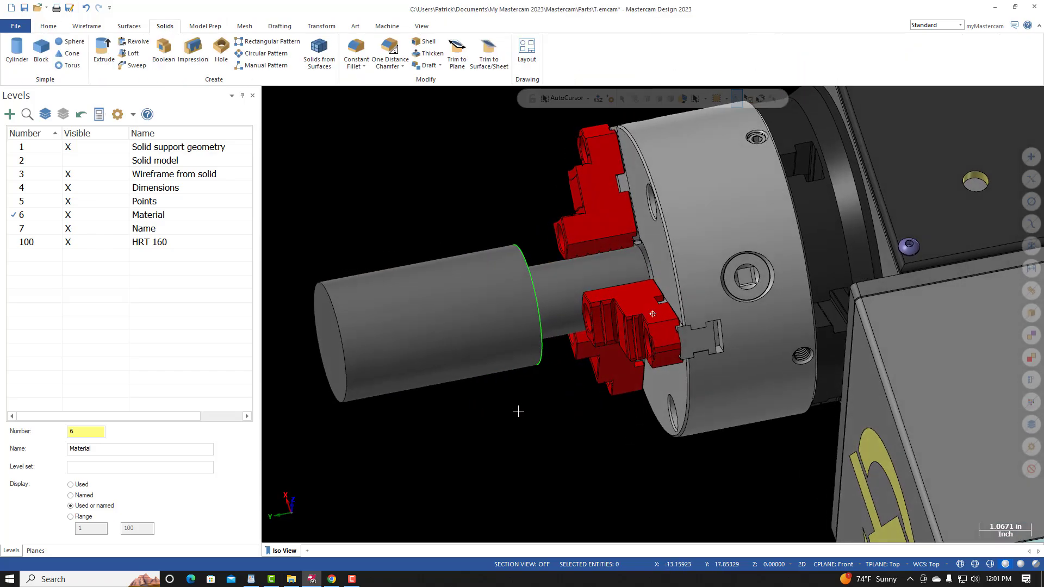
{"action": "left_click", "coordinate": [1035, 566]}
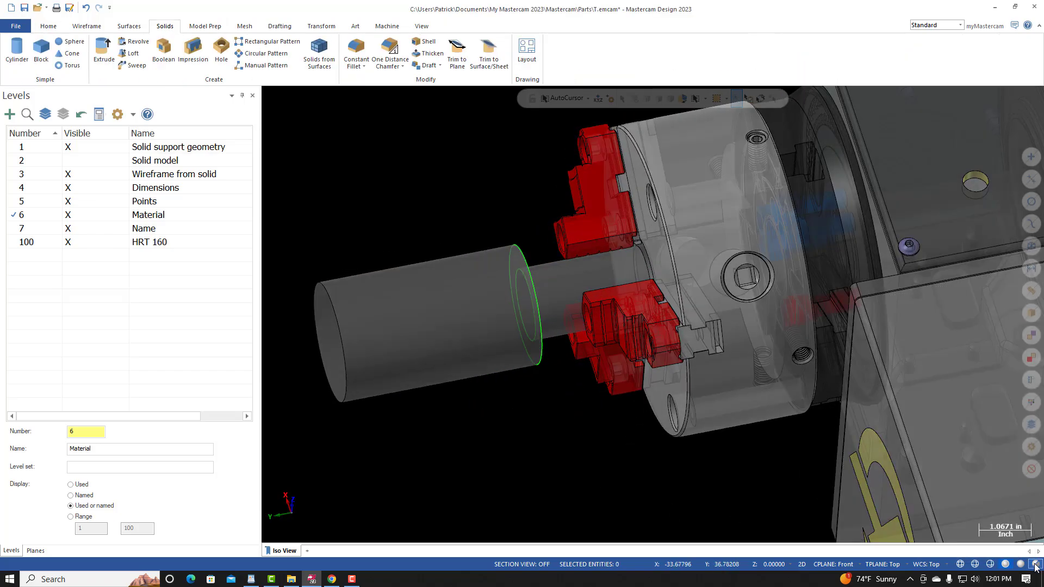
{"action": "left_click", "coordinate": [35, 551]}
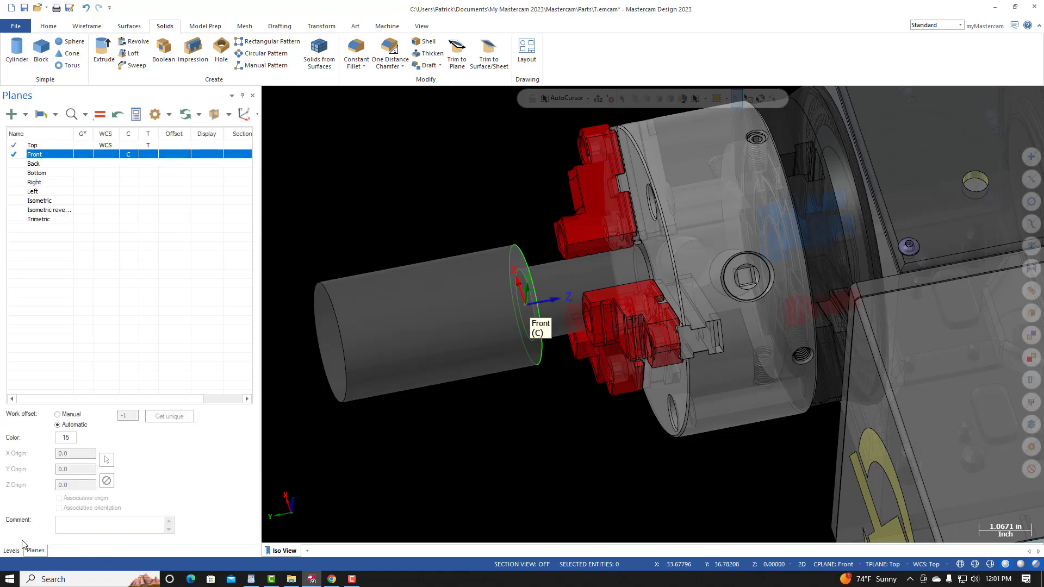
{"action": "left_click", "coordinate": [13, 550]}
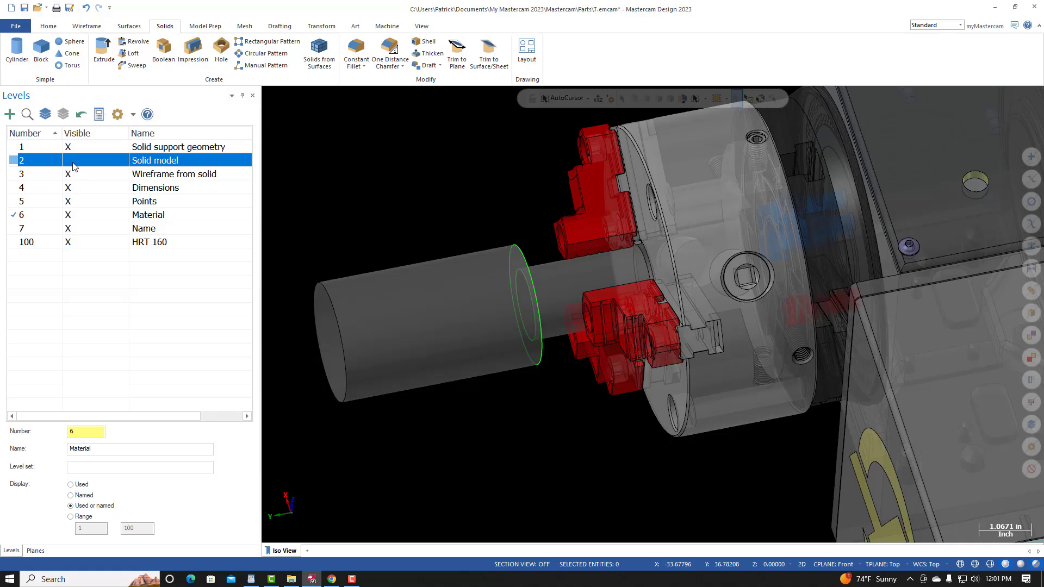
{"action": "middle_click_drag", "start_coordinate": [455, 392], "coordinate": [392, 372]}
Save the file as Knight Project in the Knight Project folder on Local Disk (C:).
{"action": "left_click", "coordinate": [16, 26]}
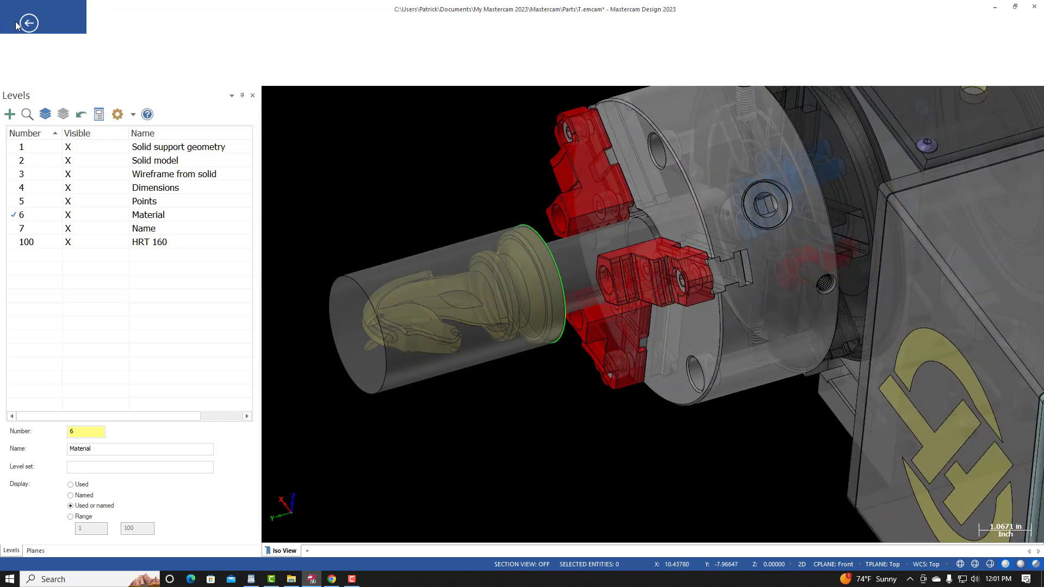
{"action": "left_click", "coordinate": [21, 147]}
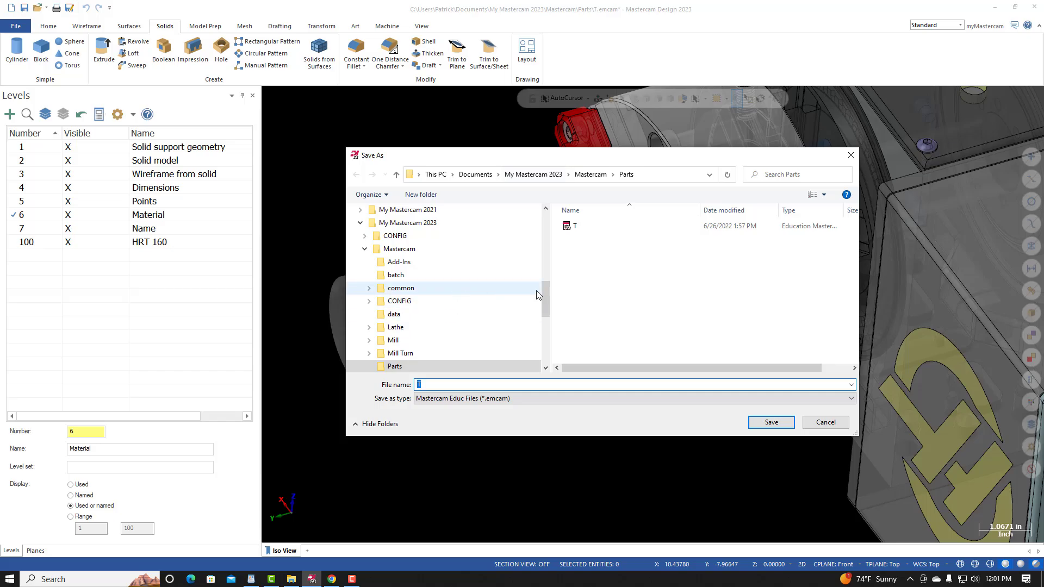
{"action": "left_click_drag", "start_coordinate": [545, 302], "coordinate": [545, 347]}
{"action": "left_click", "coordinate": [413, 314]}
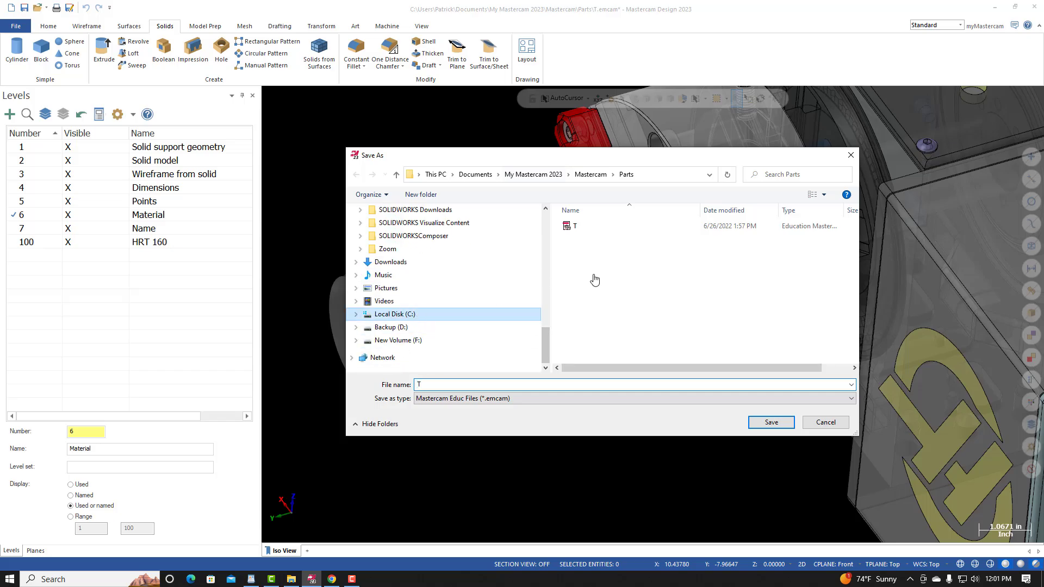
{"action": "double_click", "coordinate": [594, 261]}
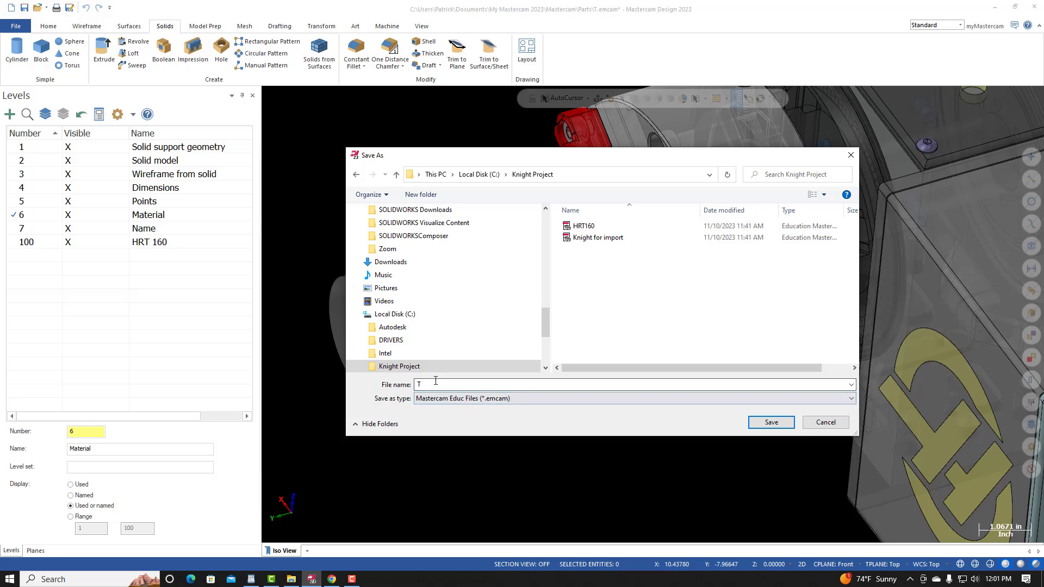
{"action": "left_click_drag", "start_coordinate": [436, 384], "coordinate": [390, 385]}
{"action": "type", "text": "Kni"}
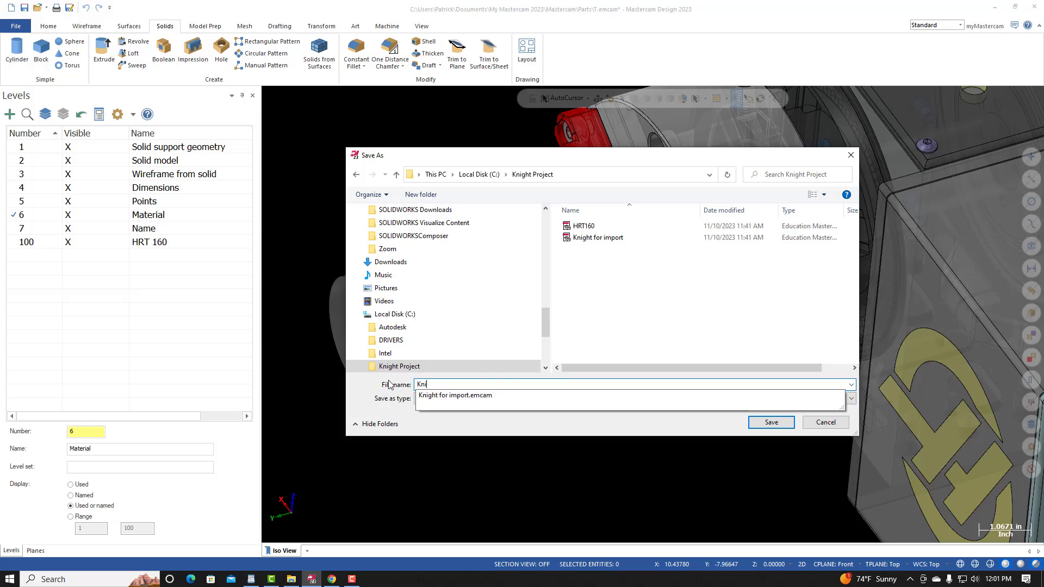
{"action": "type", "text": "ght Project"}
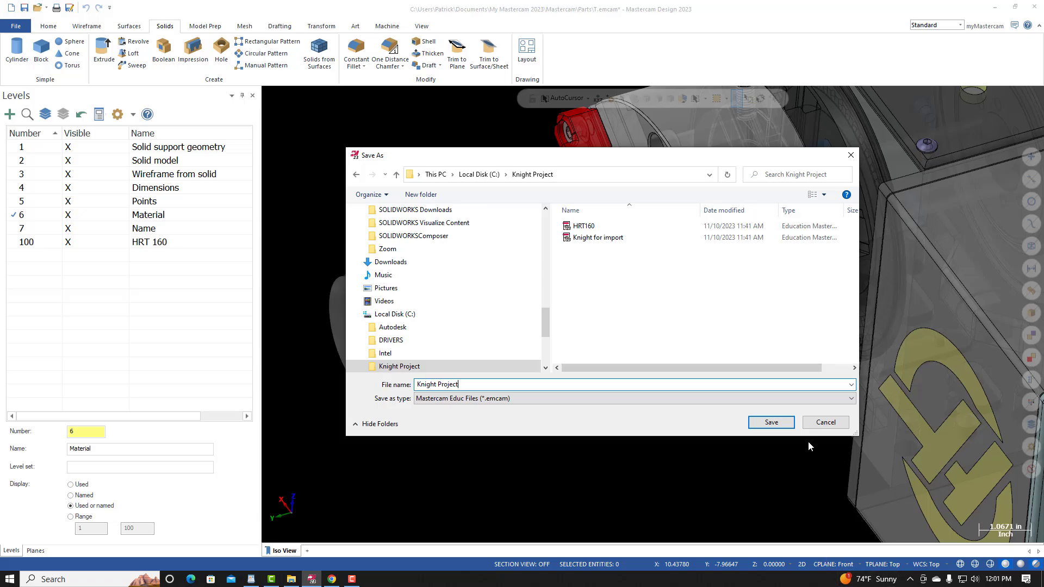
{"action": "left_click", "coordinate": [772, 424]}
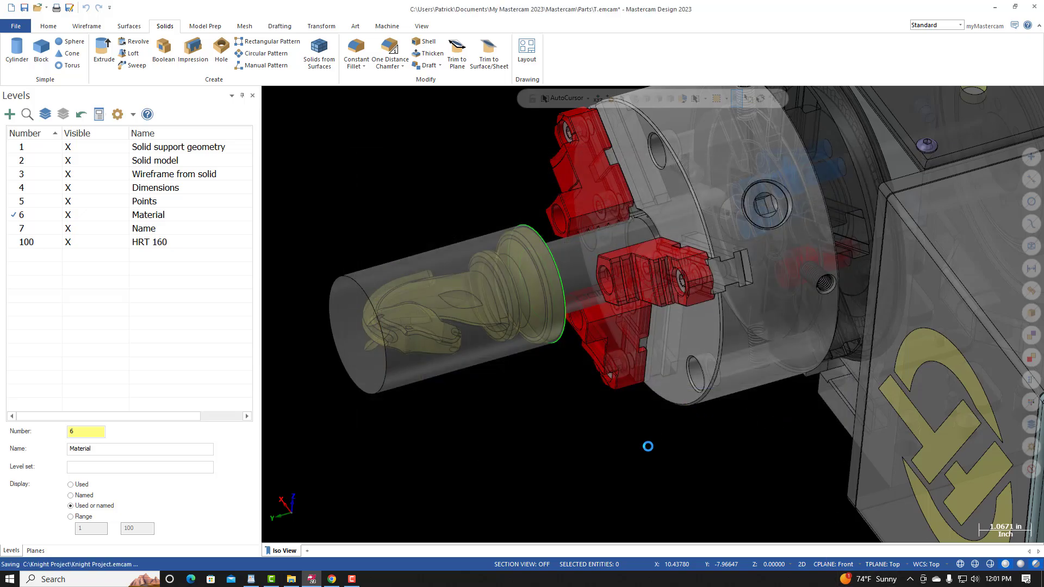
Move the two stock circles at the shoulder from the Material level to level 1, Solid support geometry.
{"action": "middle_click_drag", "start_coordinate": [586, 435], "coordinate": [443, 393]}
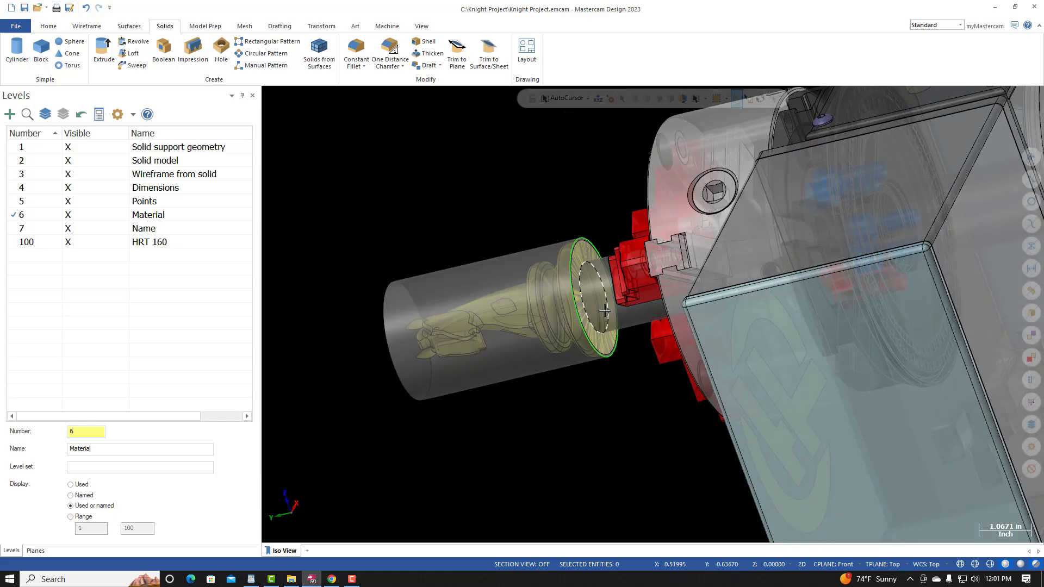
{"action": "scroll", "coordinate": [601, 257], "scroll_direction": "up", "scroll_amount": 2}
{"action": "scroll", "coordinate": [601, 257], "scroll_direction": "up", "scroll_amount": 2}
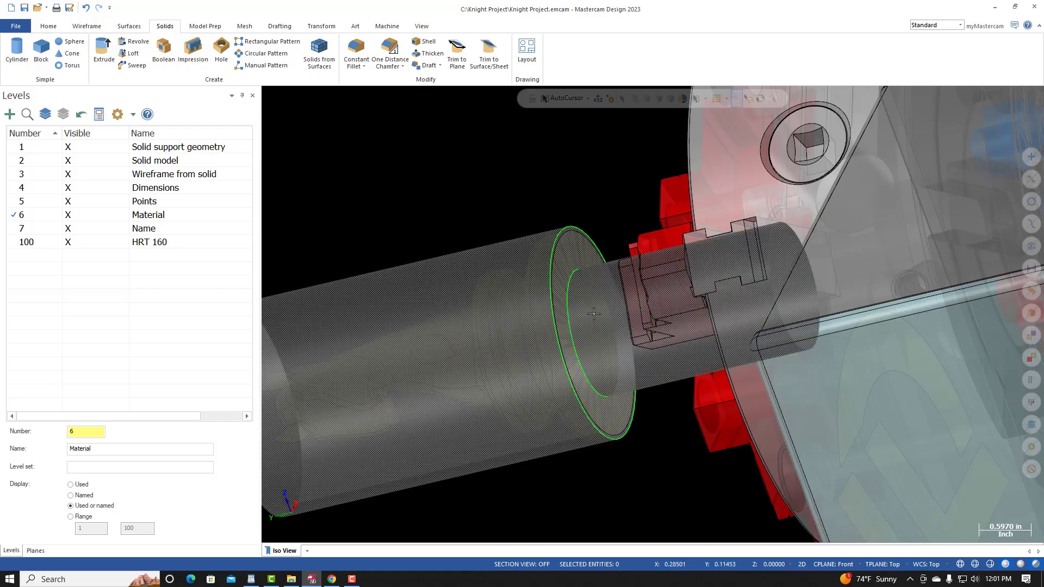
{"action": "left_click", "coordinate": [568, 284]}
{"action": "left_click", "coordinate": [570, 226]}
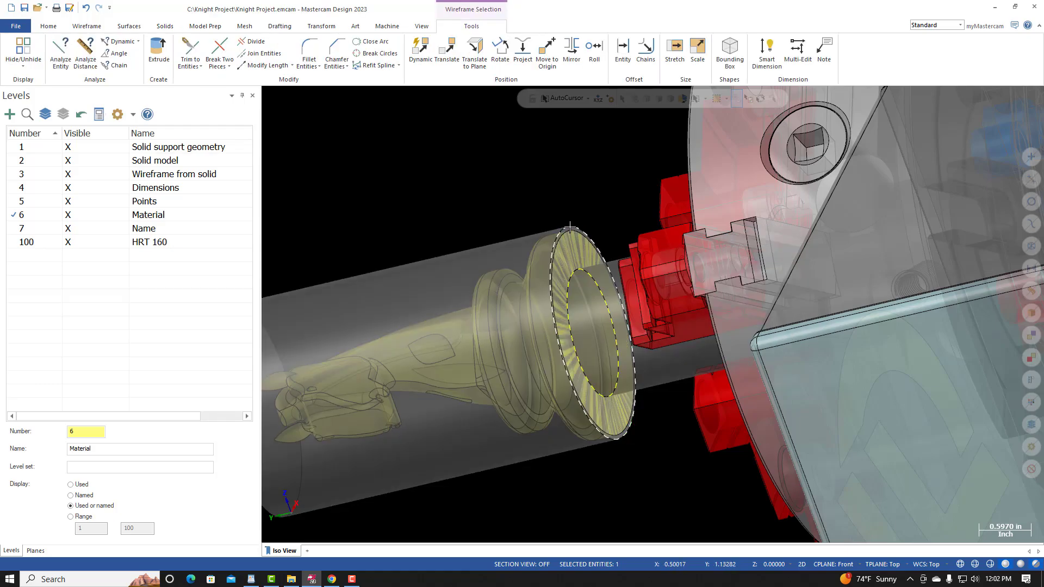
{"action": "right_click", "coordinate": [435, 196]}
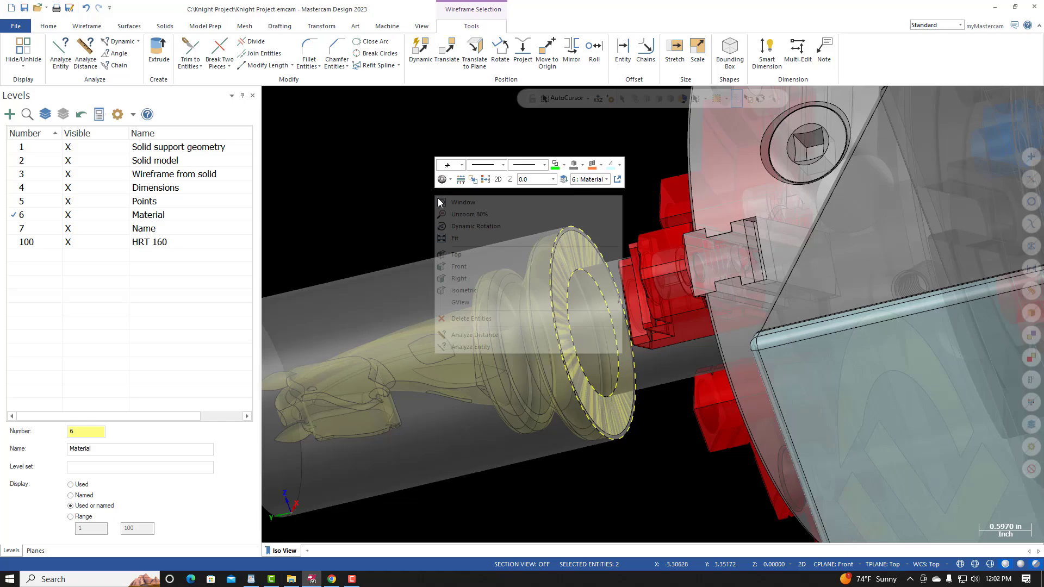
{"action": "left_click", "coordinate": [555, 182]}
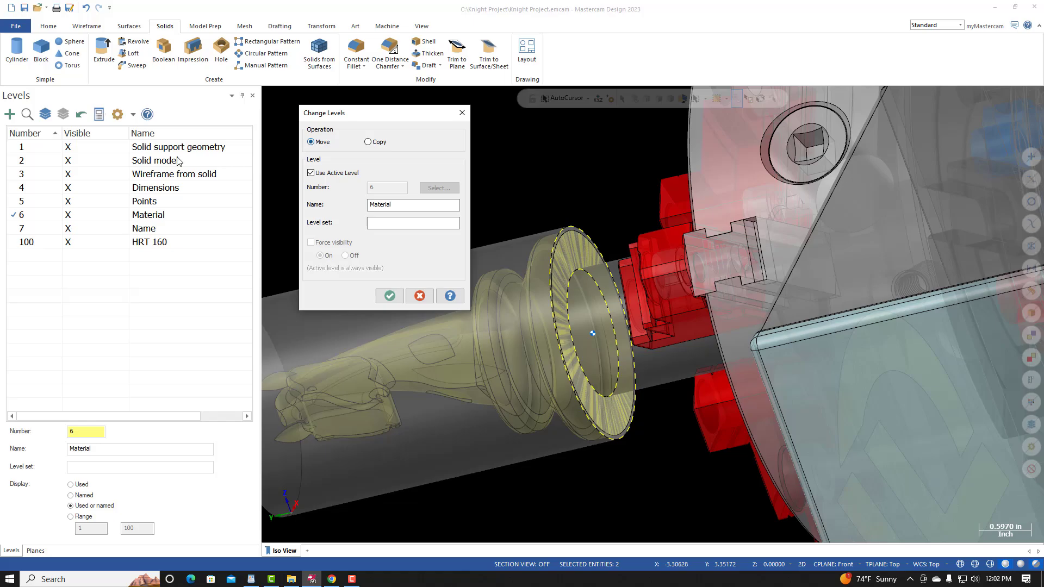
{"action": "left_click", "coordinate": [310, 172]}
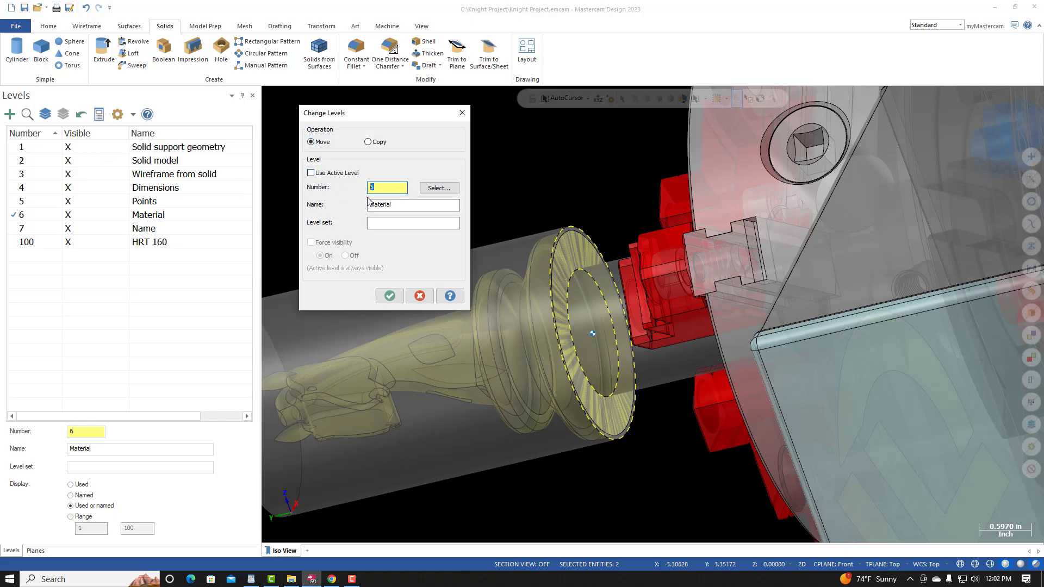
{"action": "key", "text": "Return"}
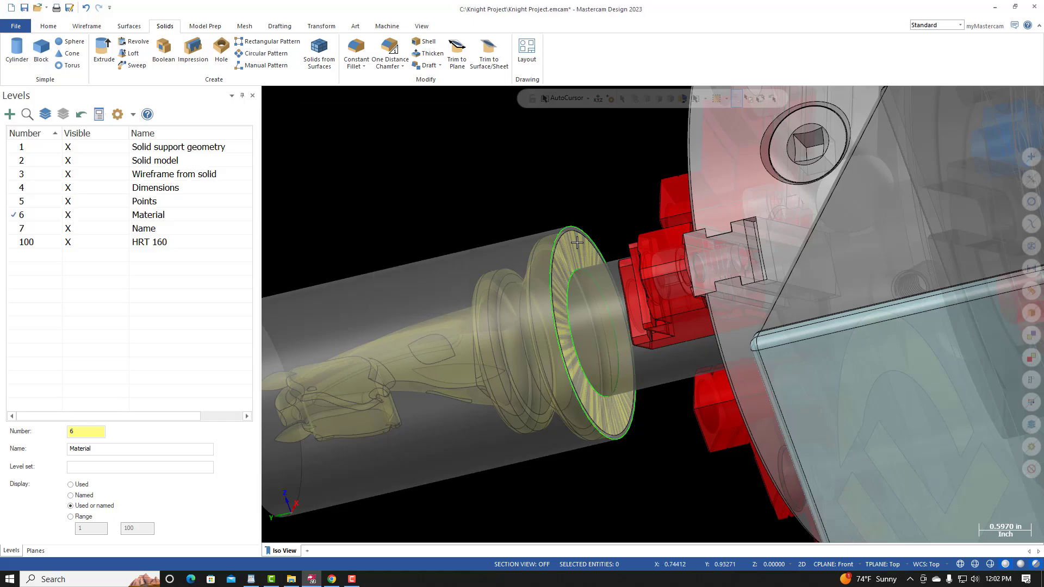
Hide level 1, Solid support geometry, and view the stock, knight and chuck without the circles.
{"action": "left_click", "coordinate": [70, 147]}
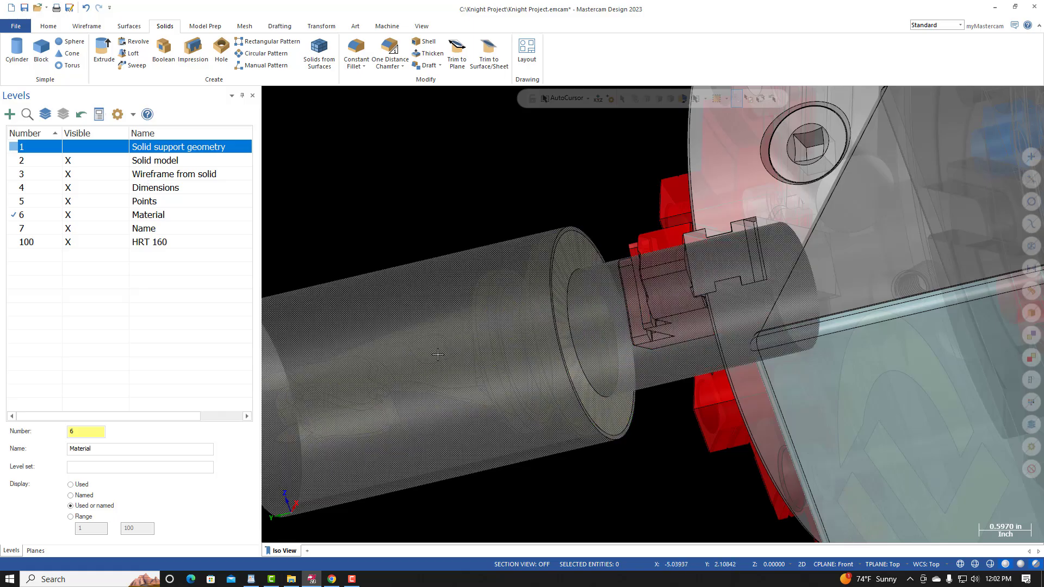
{"action": "middle_click_drag", "start_coordinate": [438, 354], "coordinate": [571, 361]}
{"action": "scroll", "coordinate": [571, 361], "scroll_direction": "down", "scroll_amount": 4}
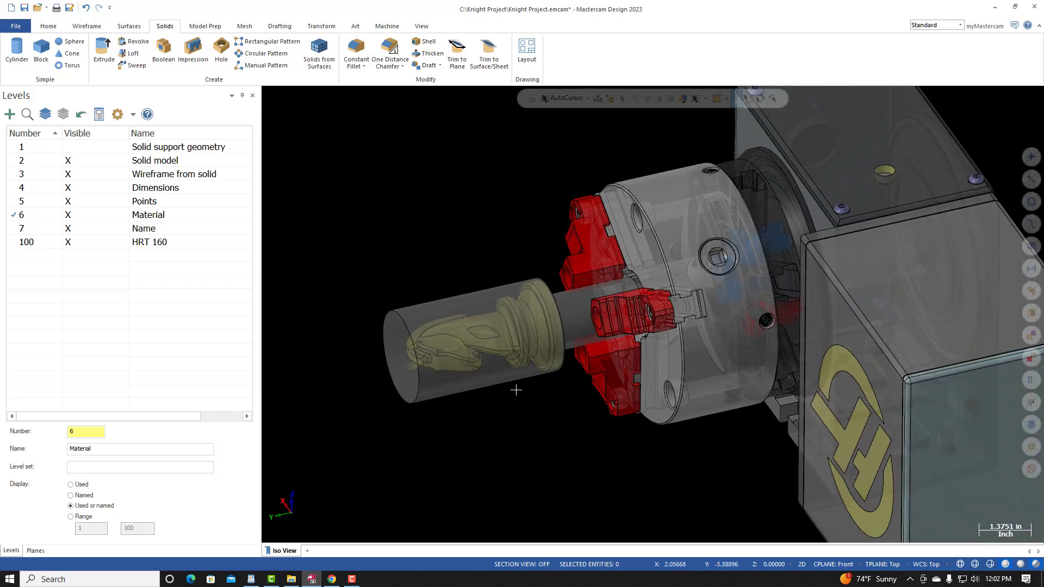
{"action": "mouse_move", "coordinate": [515, 390]}
{"action": "middle_mouse_down"}
{"action": "mouse_move", "coordinate": [564, 321]}
{"action": "mouse_move", "coordinate": [515, 410]}
{"action": "middle_mouse_up"}
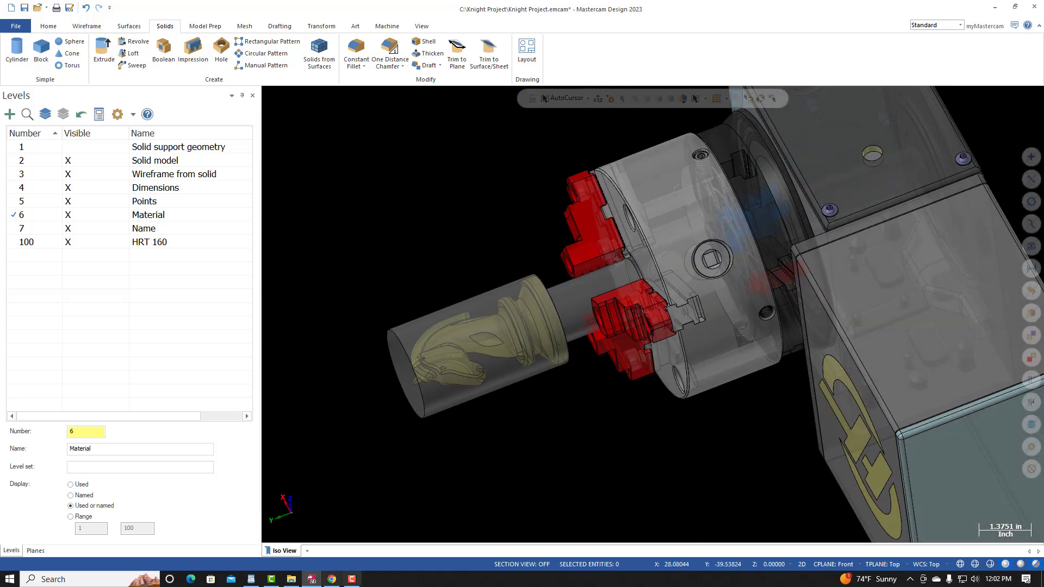
Switch to Chrome, open the Knight (Set up and Origin placement) page and read the Left Side Face coordinate system instructions.
{"action": "left_click", "coordinate": [331, 580]}
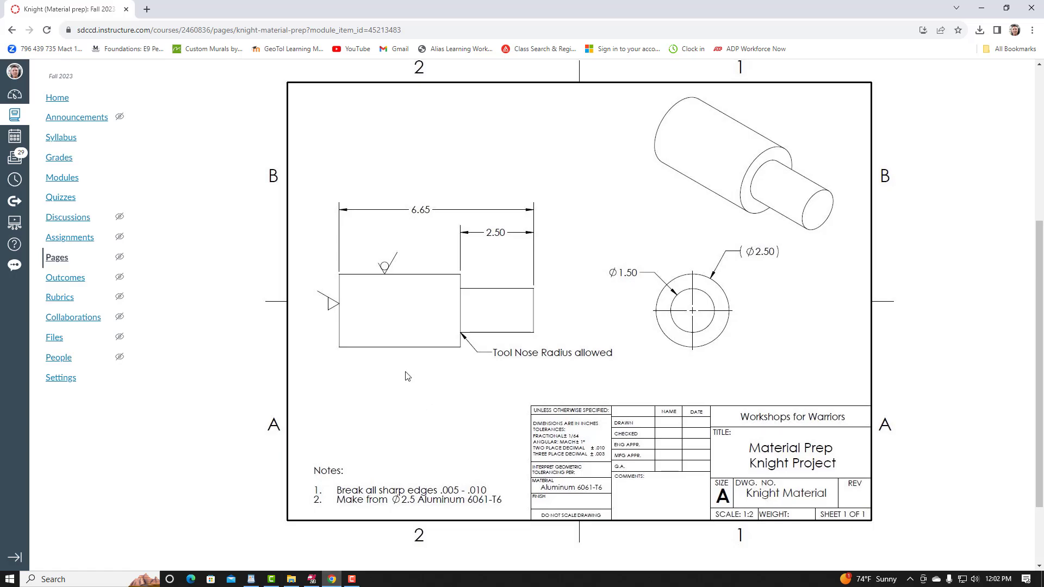
{"action": "scroll", "coordinate": [920, 531], "scroll_direction": "down", "scroll_amount": 2}
{"action": "left_click", "coordinate": [1000, 553]}
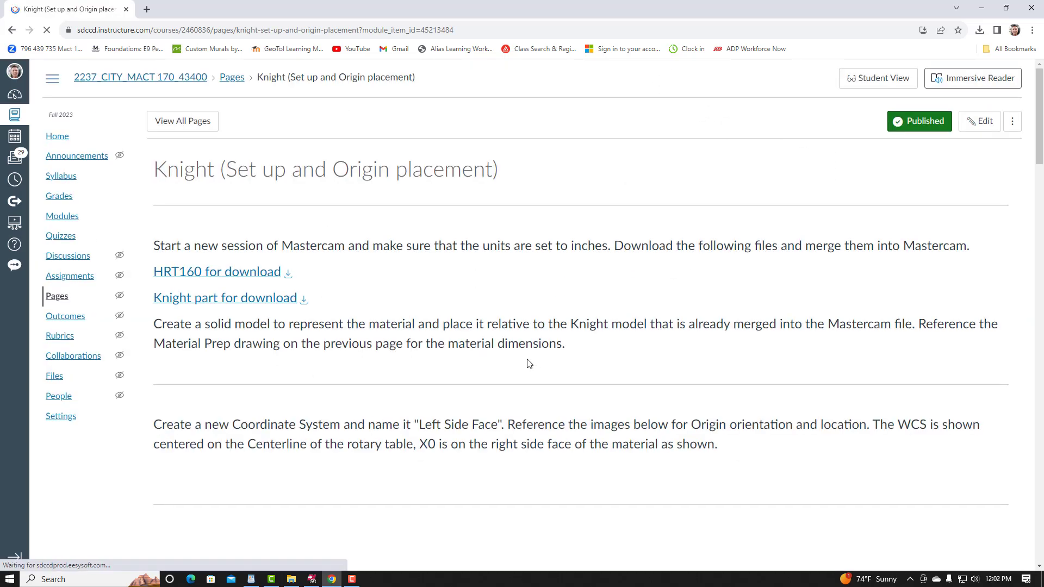
{"action": "scroll", "coordinate": [530, 362], "scroll_direction": "down", "scroll_amount": 4}
{"action": "scroll", "coordinate": [529, 362], "scroll_direction": "down", "scroll_amount": 3}
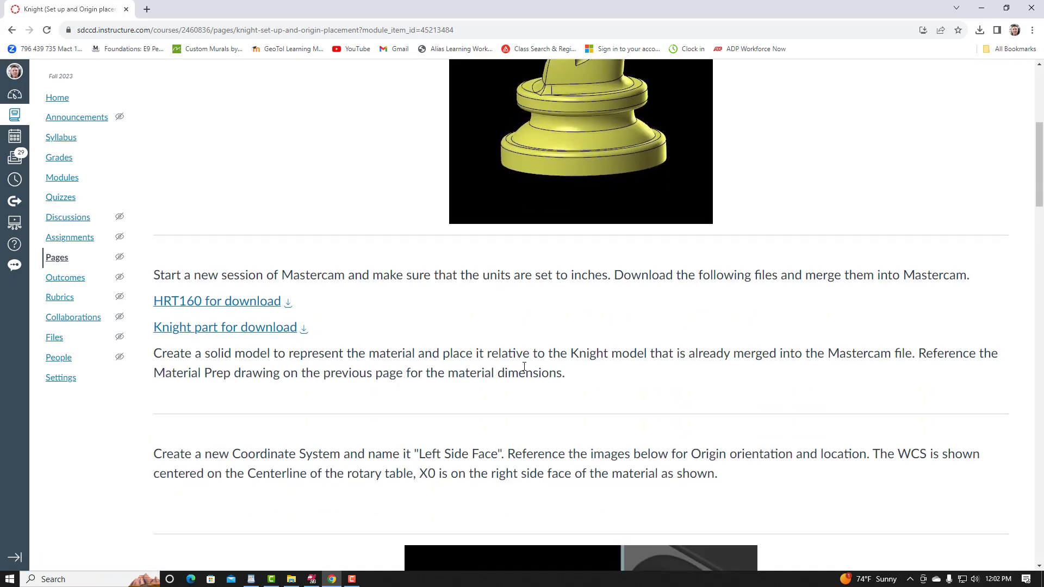
{"action": "scroll", "coordinate": [524, 367], "scroll_direction": "down", "scroll_amount": 4}
{"action": "scroll", "coordinate": [524, 370], "scroll_direction": "down", "scroll_amount": 3}
{"action": "scroll", "coordinate": [510, 372], "scroll_direction": "up", "scroll_amount": 3}
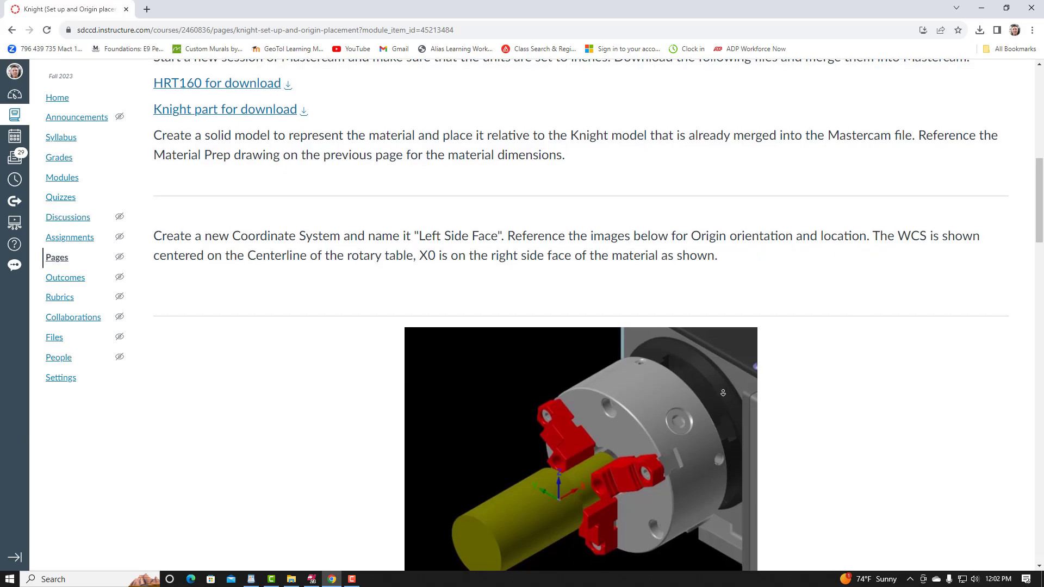
Examine the reference images for the Left Side Face origin location and axis orientation on the material.
{"action": "scroll", "coordinate": [920, 298], "scroll_direction": "down", "scroll_amount": 2}
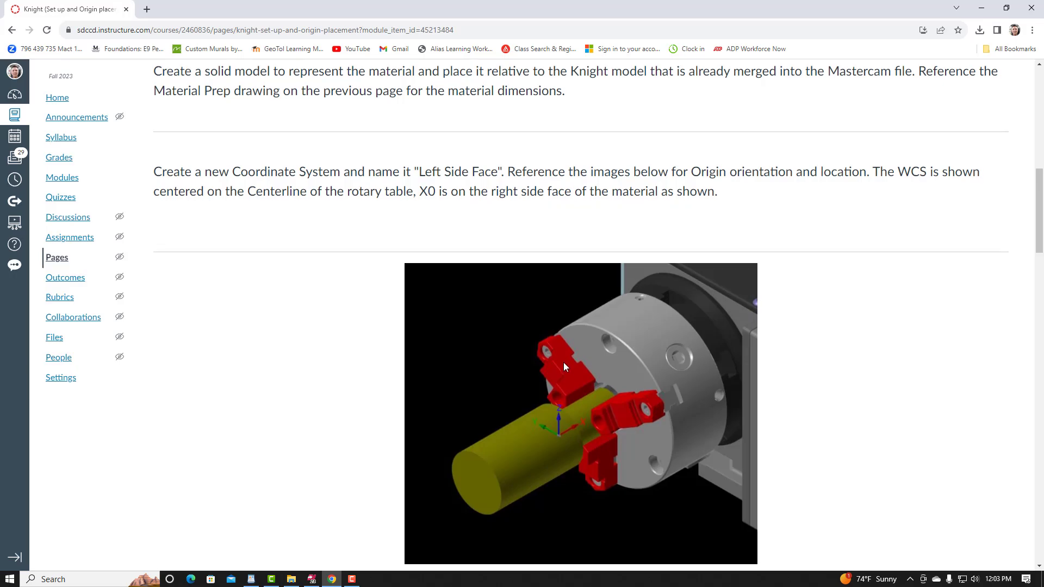
{"action": "scroll", "coordinate": [563, 362], "scroll_direction": "down", "scroll_amount": 6}
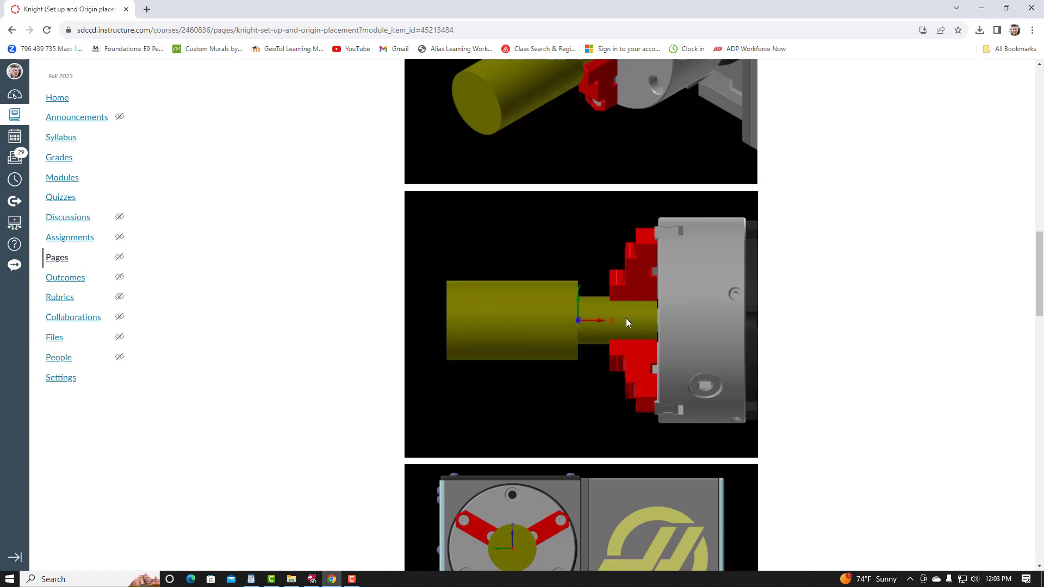
{"action": "scroll", "coordinate": [623, 317], "scroll_direction": "down", "scroll_amount": 2}
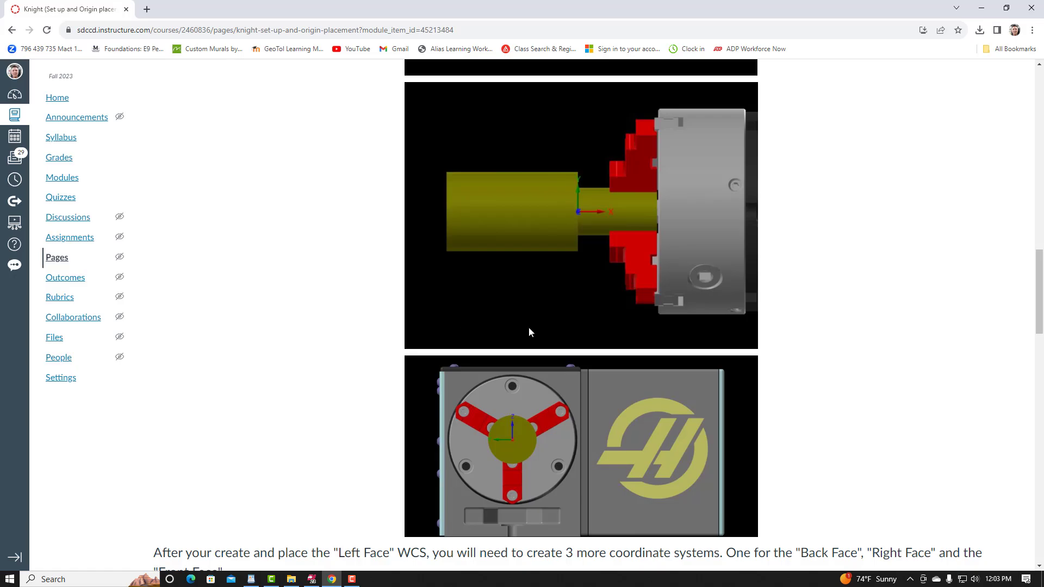
{"action": "scroll", "coordinate": [504, 364], "scroll_direction": "up", "scroll_amount": 8}
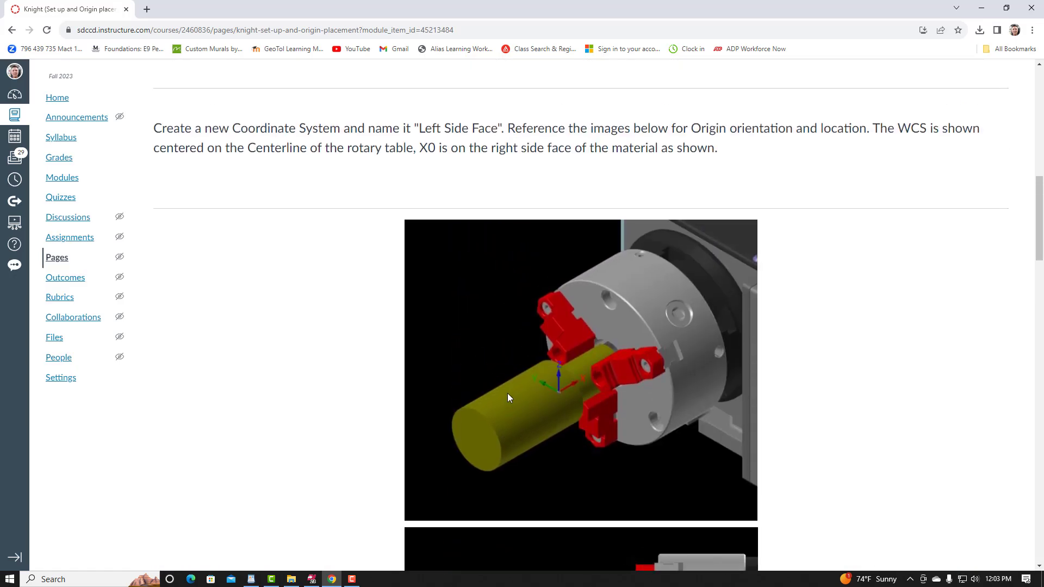
{"action": "scroll", "coordinate": [509, 397], "scroll_direction": "up", "scroll_amount": 4}
{"action": "scroll", "coordinate": [354, 541], "scroll_direction": "down", "scroll_amount": 3}
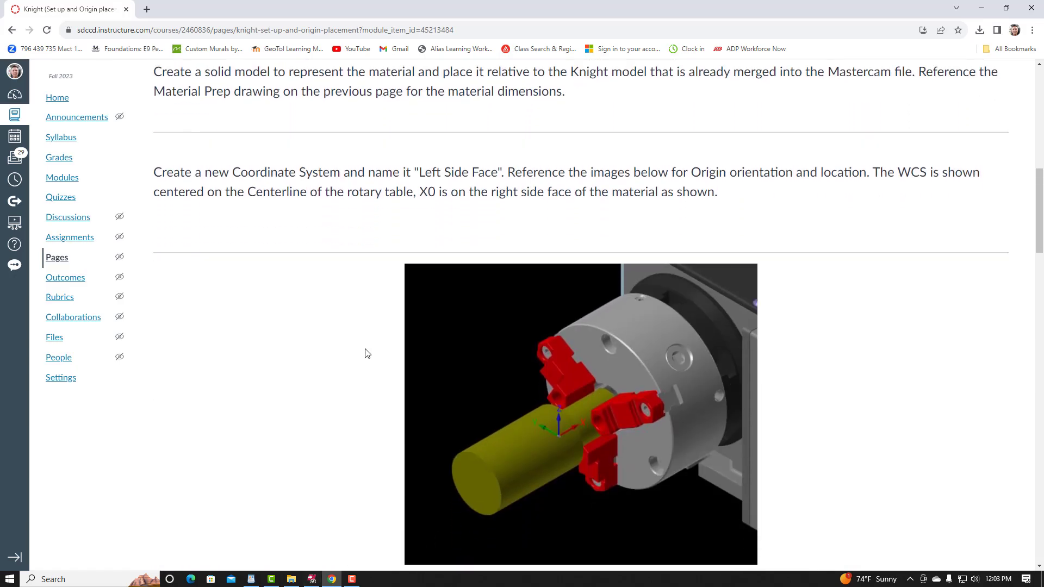
Switch to Mastercam and start a new dynamic plane with its origin at the centre of the knight's base, at X0 Y0 Z0.
{"action": "left_click", "coordinate": [318, 579]}
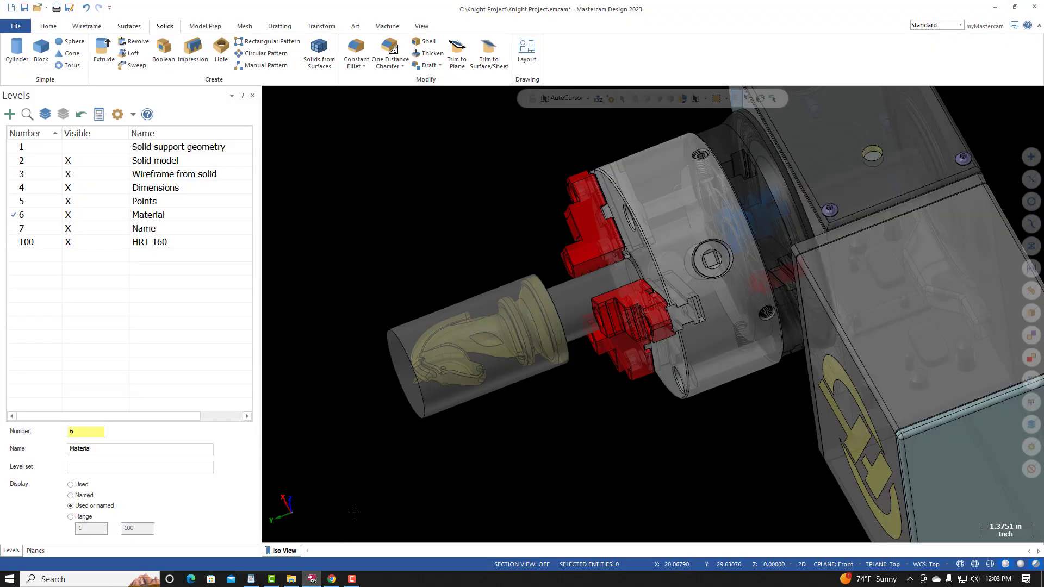
{"action": "mouse_move", "coordinate": [357, 511]}
{"action": "middle_mouse_down"}
{"action": "mouse_move", "coordinate": [538, 435]}
{"action": "mouse_move", "coordinate": [506, 464]}
{"action": "middle_mouse_up"}
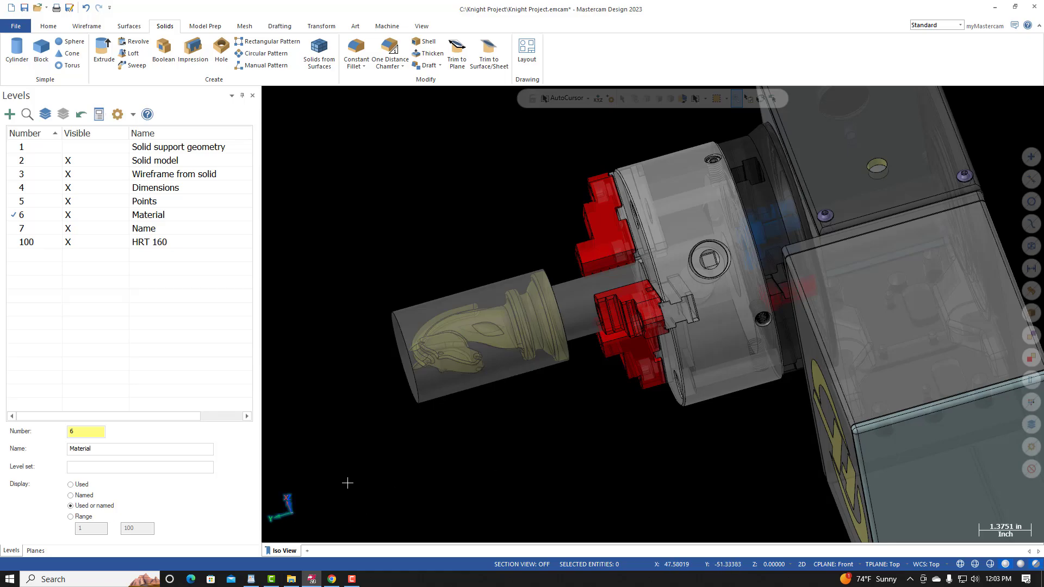
{"action": "left_click", "coordinate": [291, 516]}
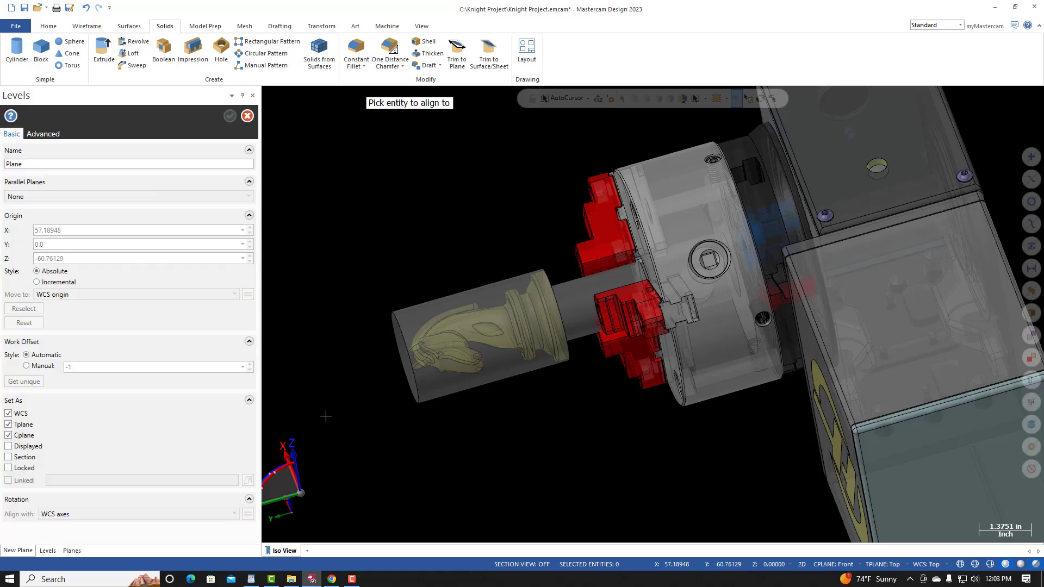
{"action": "scroll", "coordinate": [490, 250], "scroll_direction": "up", "scroll_amount": 3}
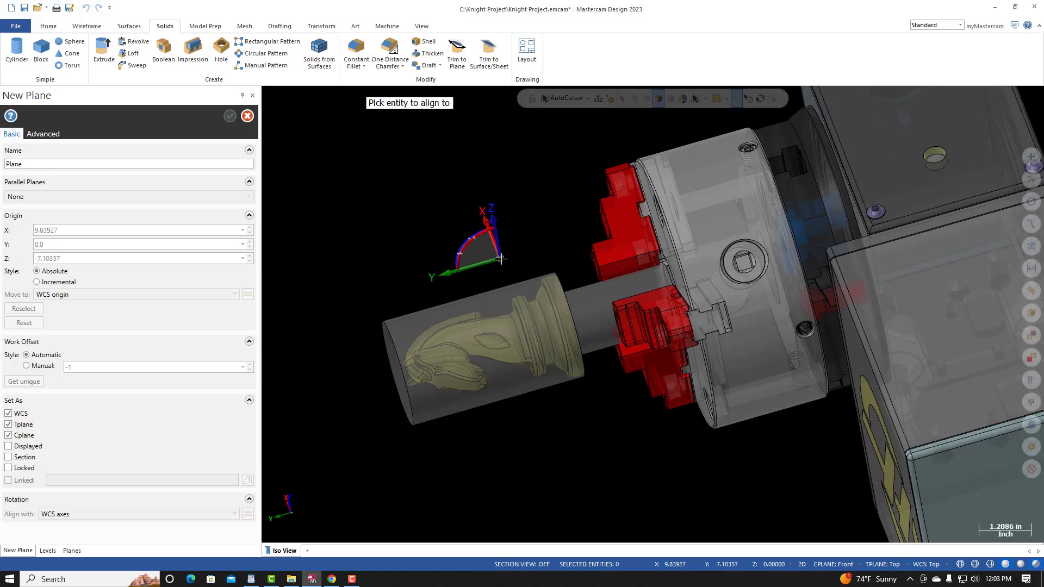
{"action": "mouse_move", "coordinate": [526, 240]}
{"action": "middle_mouse_down"}
{"action": "mouse_move", "coordinate": [551, 231]}
{"action": "mouse_move", "coordinate": [497, 249]}
{"action": "mouse_move", "coordinate": [466, 240]}
{"action": "middle_mouse_up"}
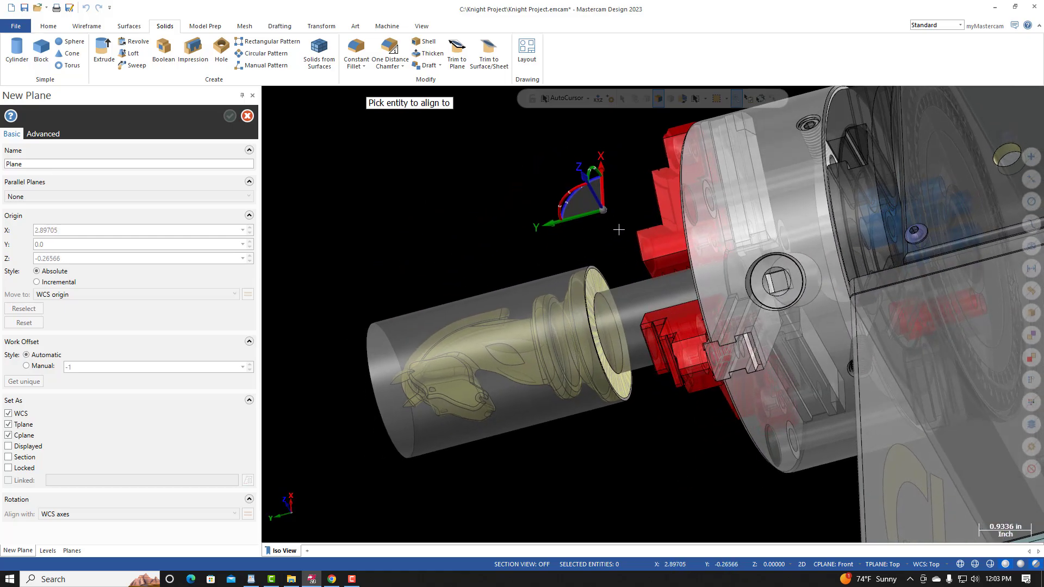
{"action": "scroll", "coordinate": [605, 241], "scroll_direction": "up", "scroll_amount": 1}
{"action": "scroll", "coordinate": [605, 241], "scroll_direction": "up", "scroll_amount": 1}
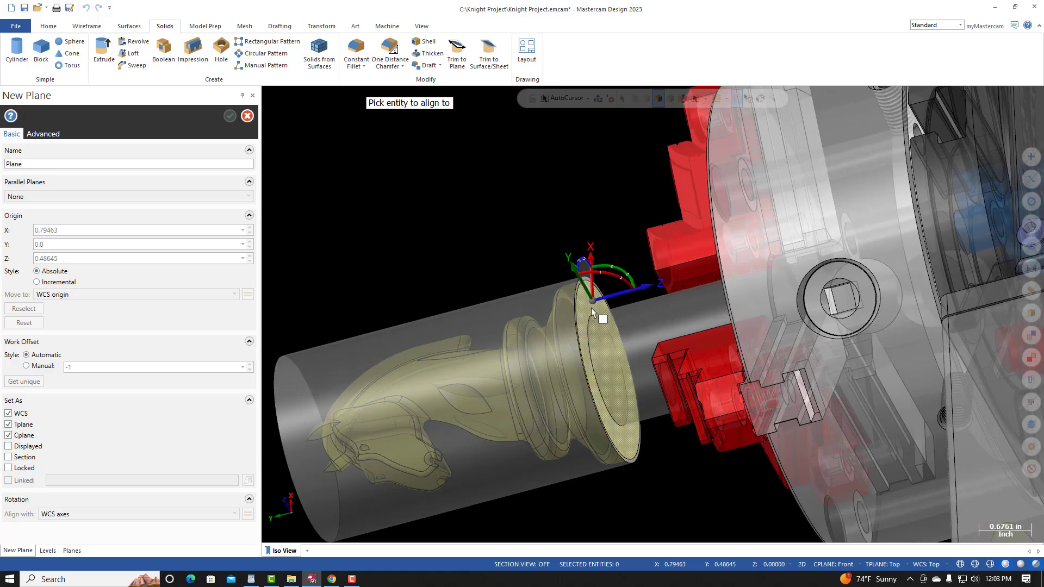
{"action": "left_click", "coordinate": [590, 310]}
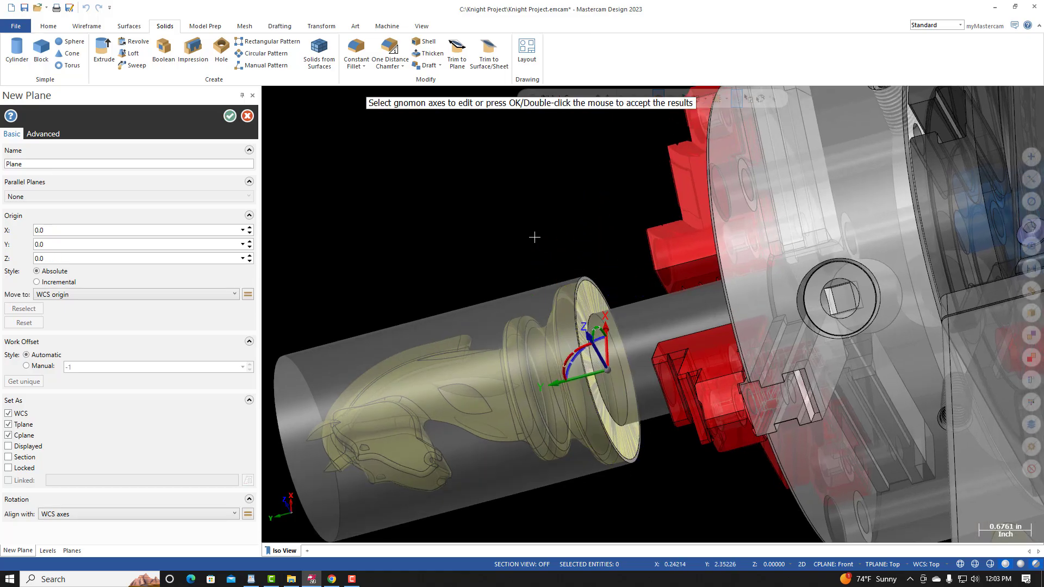
Rotate the new plane -90 degrees about its Z axis so X points toward the chuck.
{"action": "mouse_move", "coordinate": [487, 217]}
{"action": "middle_mouse_down"}
{"action": "mouse_move", "coordinate": [520, 200]}
{"action": "mouse_move", "coordinate": [499, 219]}
{"action": "mouse_move", "coordinate": [524, 214]}
{"action": "mouse_move", "coordinate": [513, 224]}
{"action": "mouse_move", "coordinate": [538, 201]}
{"action": "mouse_move", "coordinate": [515, 219]}
{"action": "mouse_move", "coordinate": [484, 212]}
{"action": "mouse_move", "coordinate": [503, 220]}
{"action": "middle_mouse_up"}
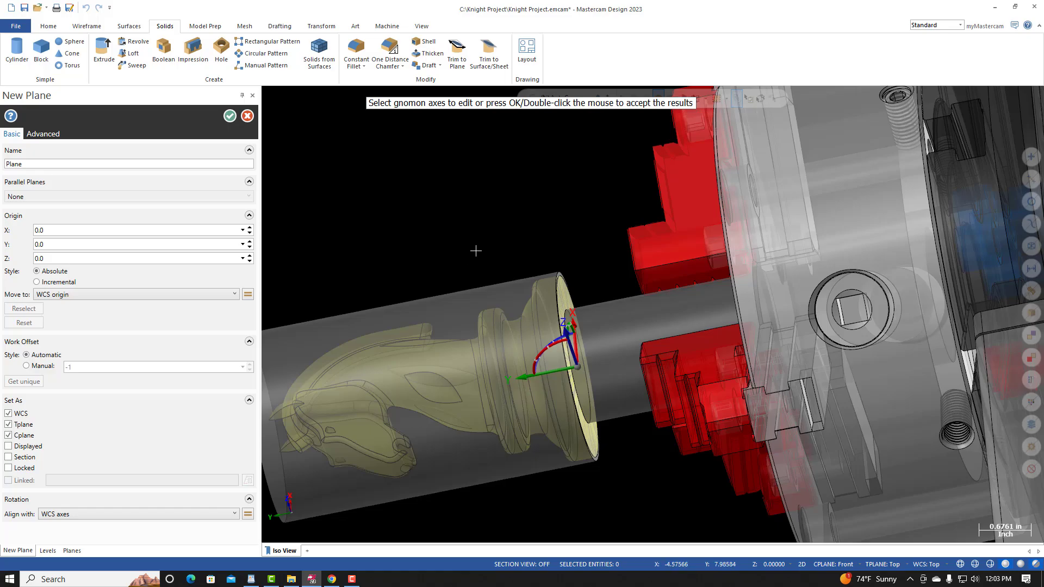
{"action": "mouse_move", "coordinate": [652, 359]}
{"action": "middle_mouse_down"}
{"action": "mouse_move", "coordinate": [483, 203]}
{"action": "mouse_move", "coordinate": [494, 219]}
{"action": "mouse_move", "coordinate": [478, 221]}
{"action": "mouse_move", "coordinate": [489, 215]}
{"action": "middle_mouse_up"}
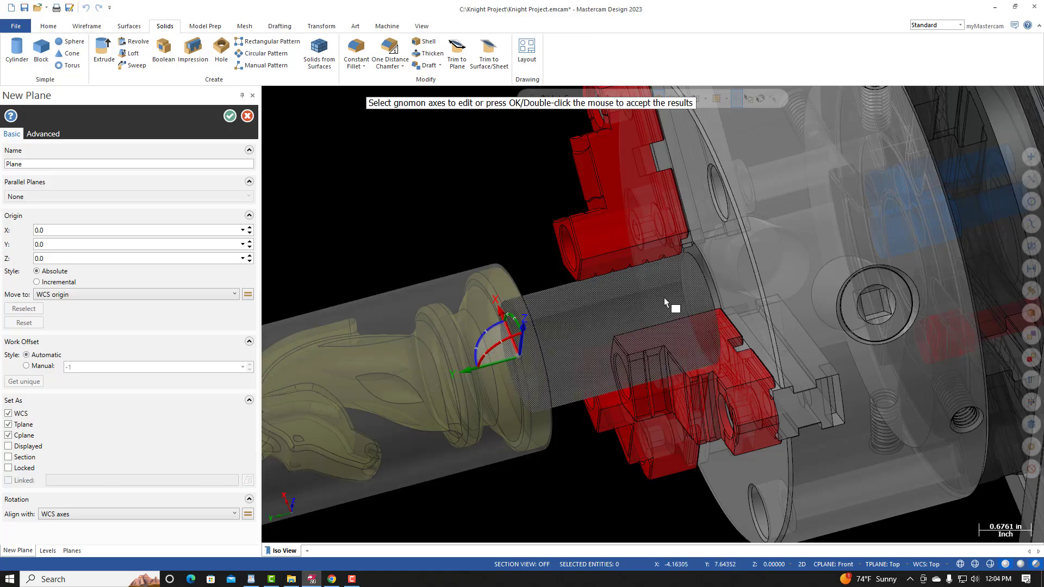
{"action": "left_click", "coordinate": [481, 340]}
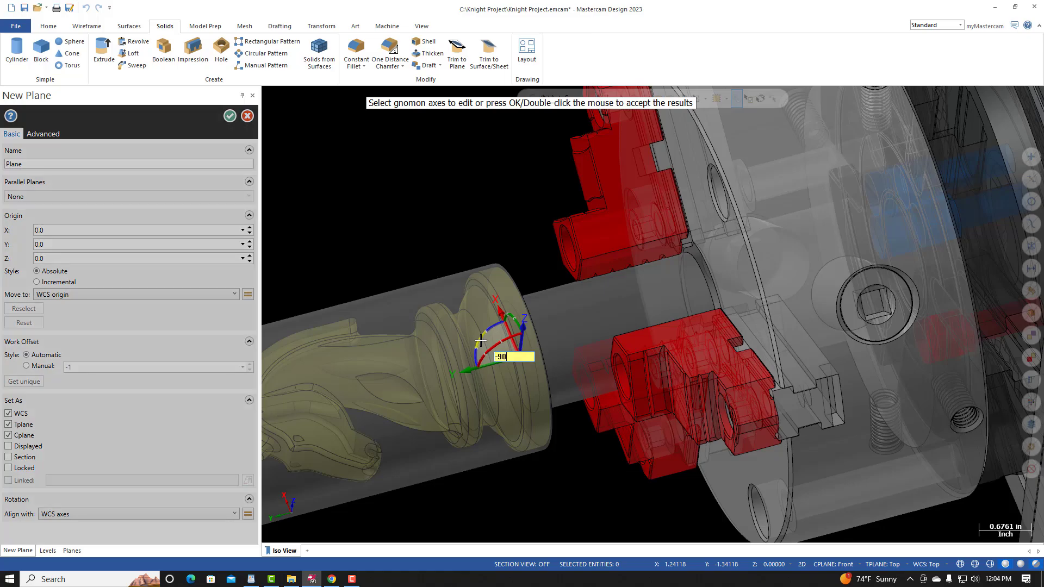
{"action": "key", "text": "Return"}
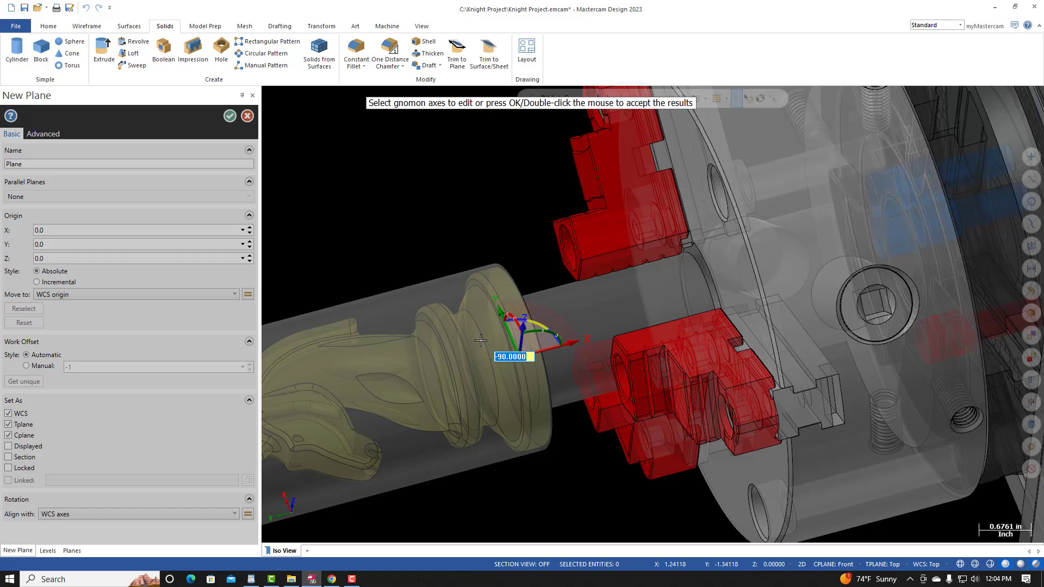
{"action": "key", "text": "Return"}
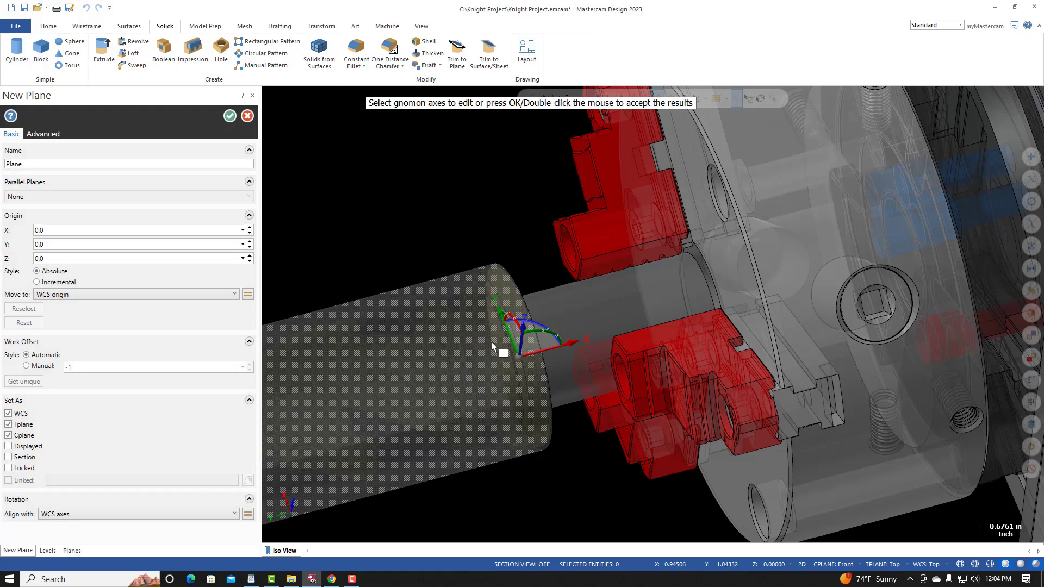
{"action": "mouse_move", "coordinate": [614, 475]}
{"action": "middle_mouse_down"}
{"action": "mouse_move", "coordinate": [464, 438]}
{"action": "mouse_move", "coordinate": [456, 457]}
{"action": "mouse_move", "coordinate": [559, 442]}
{"action": "mouse_move", "coordinate": [511, 451]}
{"action": "middle_mouse_up"}
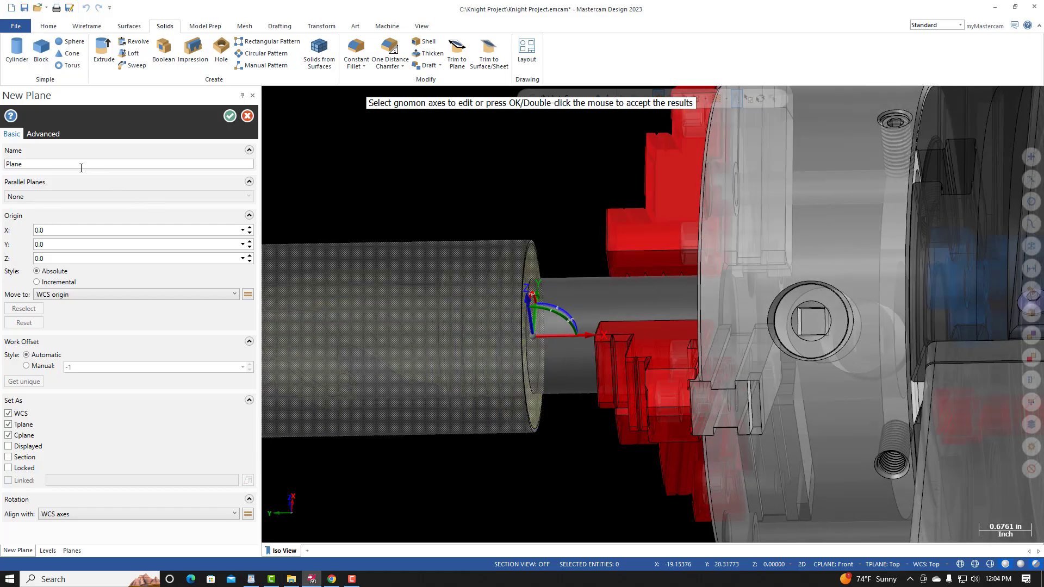
Check the required plane name on the Chrome instruction page, name the new plane Left Side Face and accept it.
{"action": "left_click", "coordinate": [81, 166]}
{"action": "left_click", "coordinate": [332, 579]}
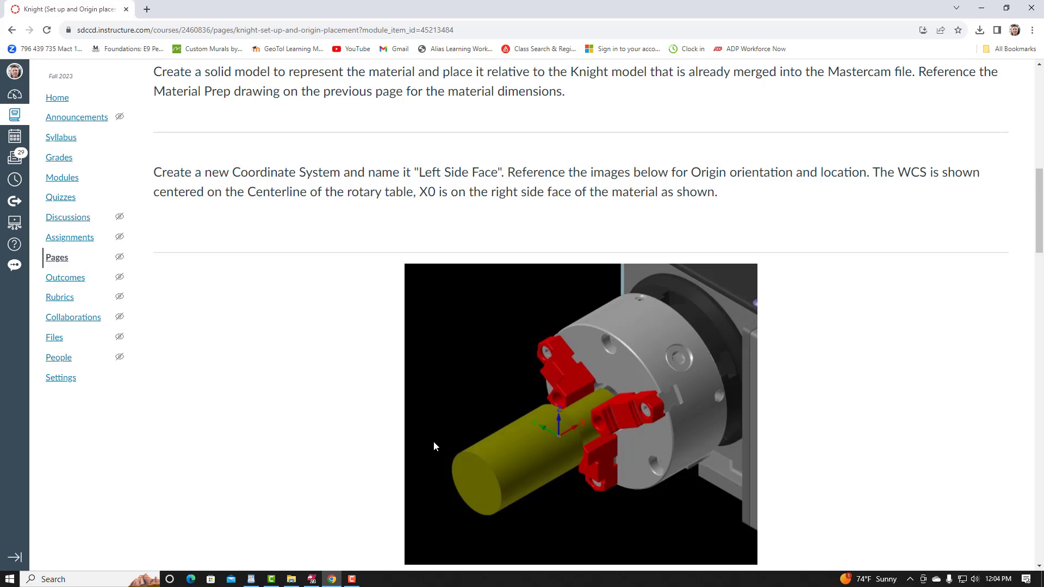
{"action": "left_click", "coordinate": [311, 579]}
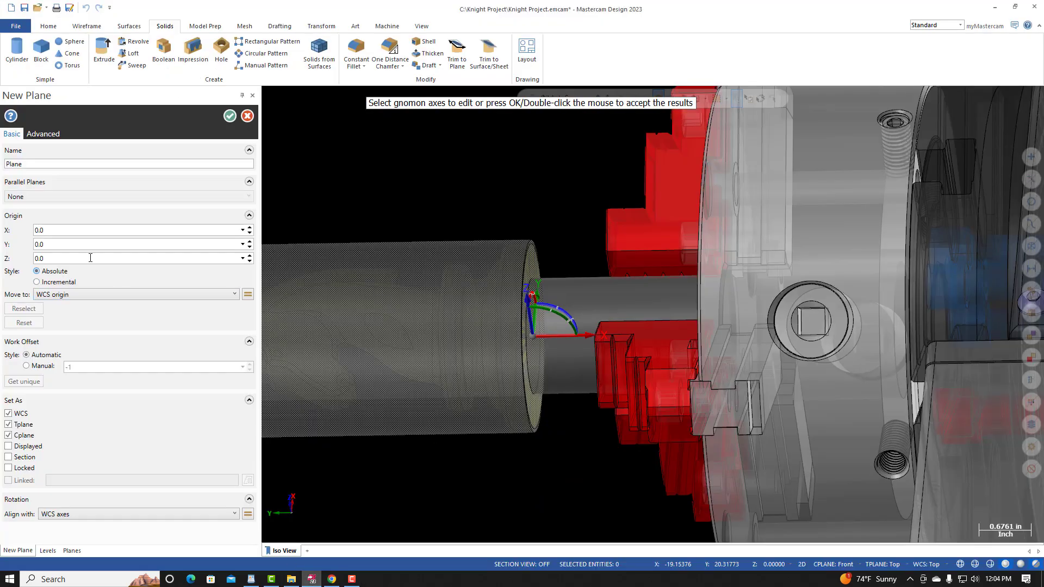
{"action": "double_click", "coordinate": [38, 165]}
{"action": "type", "text": "Left Side Face"}
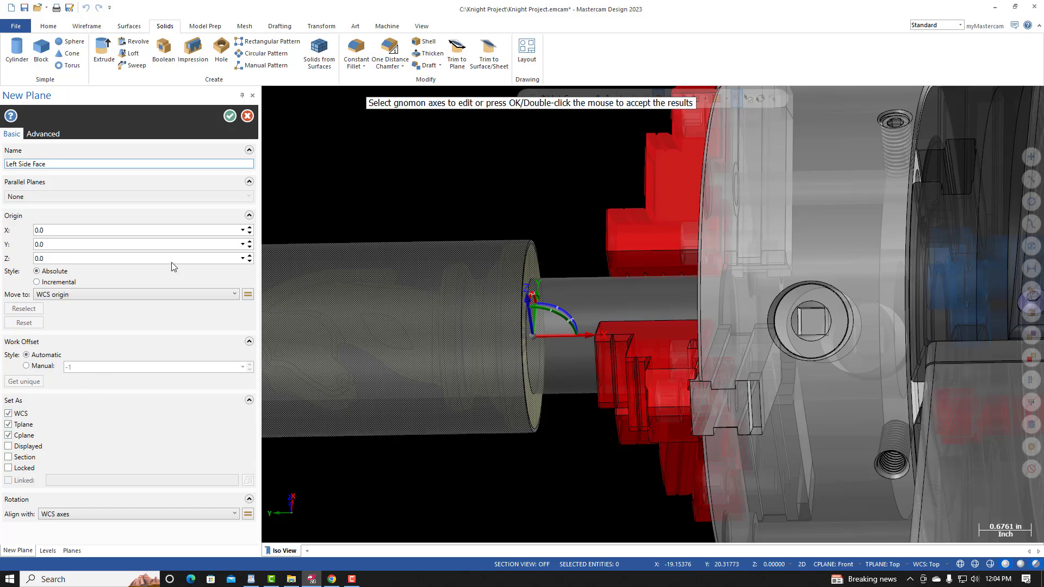
{"action": "left_click", "coordinate": [230, 116]}
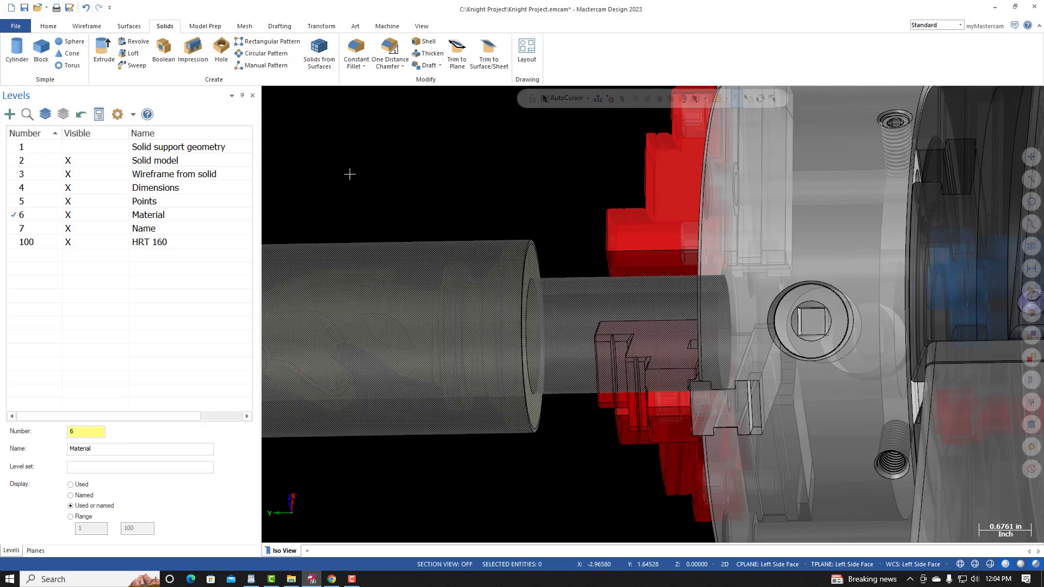
Turn on the gnomon display and show the Tplane gnomon instead of the Cplane gnomon.
{"action": "left_click", "coordinate": [422, 27]}
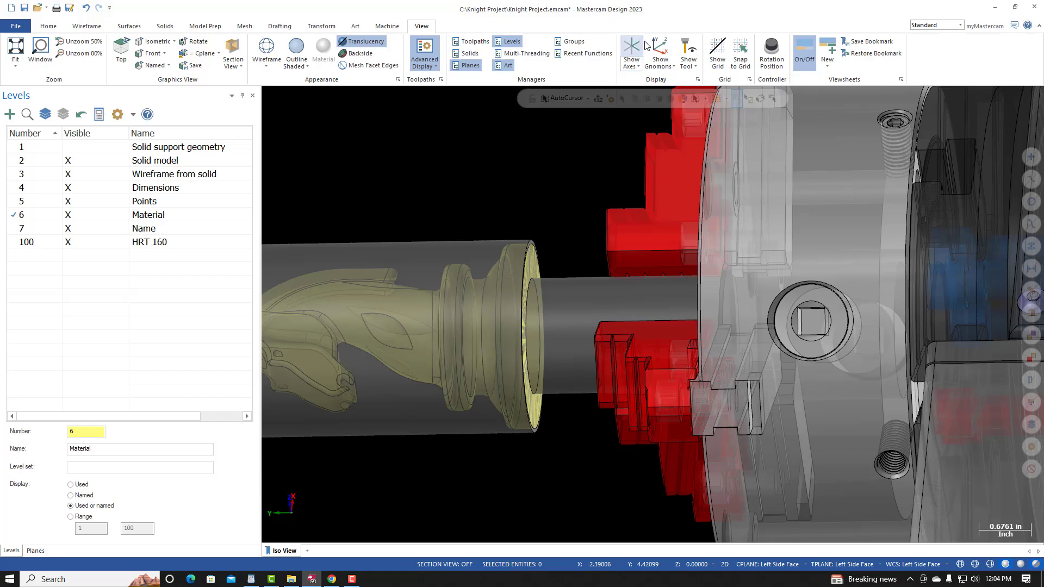
{"action": "left_click", "coordinate": [660, 52]}
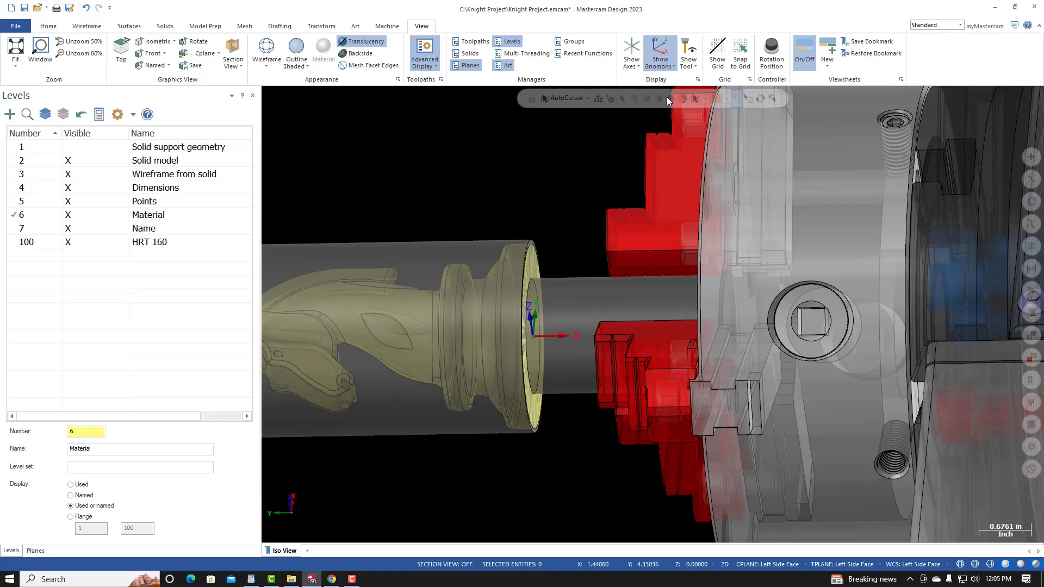
{"action": "left_click", "coordinate": [673, 66]}
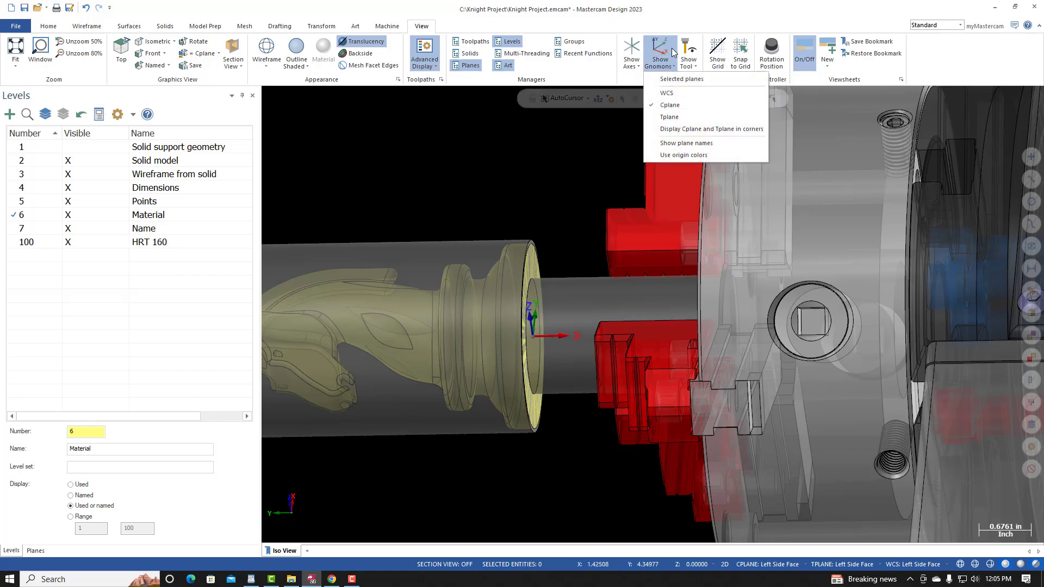
{"action": "left_click", "coordinate": [675, 119]}
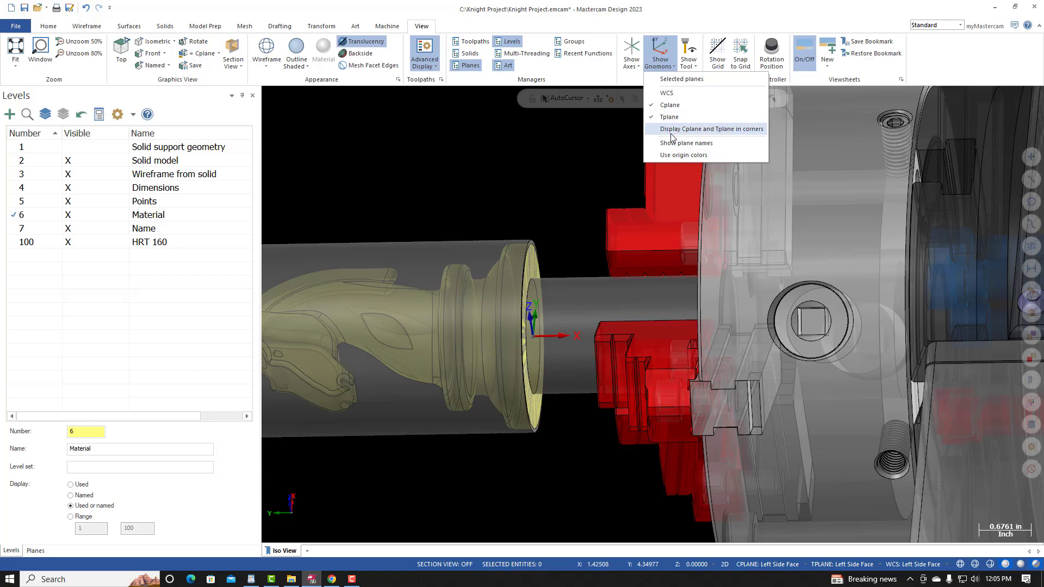
{"action": "left_click", "coordinate": [673, 104]}
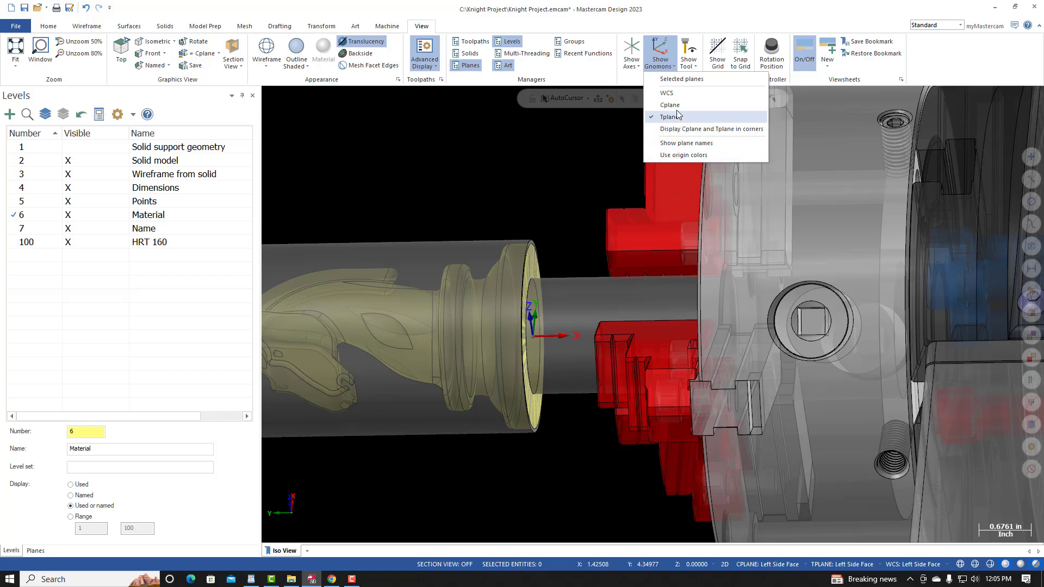
{"action": "double_click", "coordinate": [675, 18]}
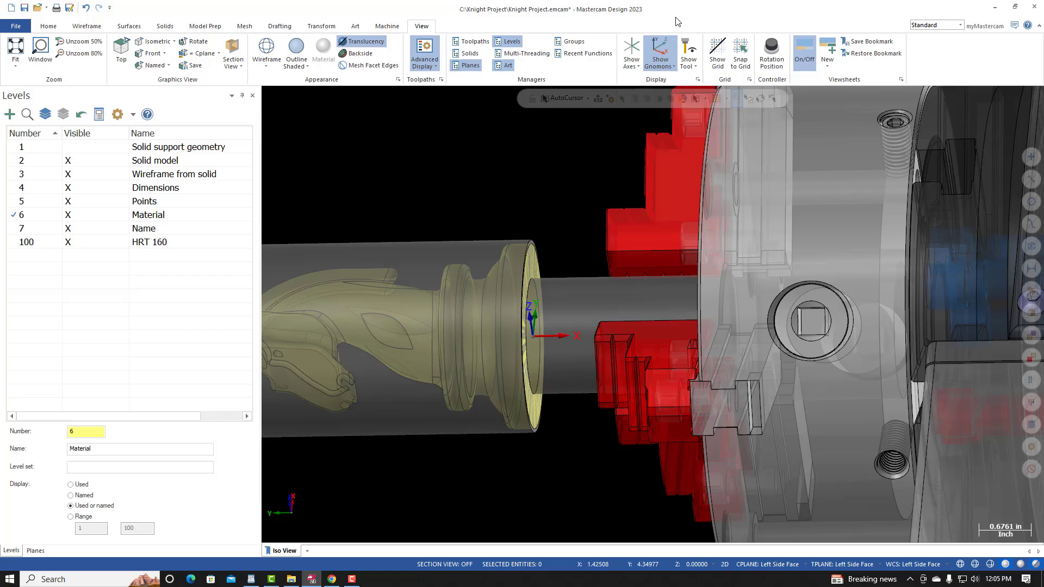
{"action": "left_click", "coordinate": [1018, 8]}
Set the isometric reverse view and frame the stock, chuck jaws and Left Side Face gnomon from the knight's end.
{"action": "mouse_move", "coordinate": [484, 215]}
{"action": "middle_mouse_down"}
{"action": "mouse_move", "coordinate": [502, 213]}
{"action": "mouse_move", "coordinate": [473, 205]}
{"action": "mouse_move", "coordinate": [455, 230]}
{"action": "middle_mouse_up"}
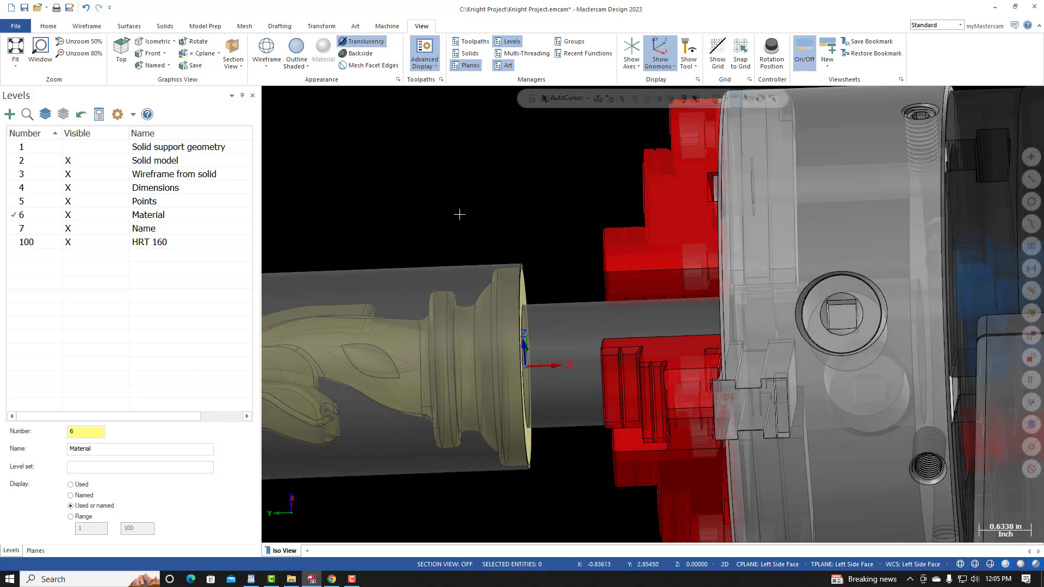
{"action": "right_click", "coordinate": [454, 228]}
{"action": "left_click", "coordinate": [487, 315]}
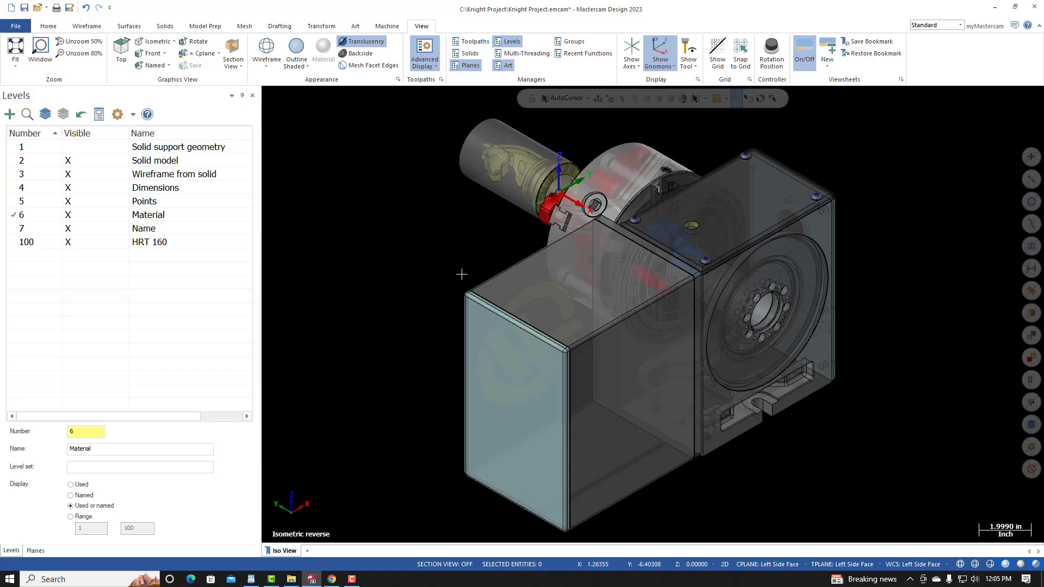
{"action": "mouse_move", "coordinate": [454, 266]}
{"action": "middle_mouse_down"}
{"action": "mouse_move", "coordinate": [567, 287]}
{"action": "mouse_move", "coordinate": [395, 221]}
{"action": "middle_mouse_up"}
{"action": "scroll", "coordinate": [446, 261], "scroll_direction": "up", "scroll_amount": 4}
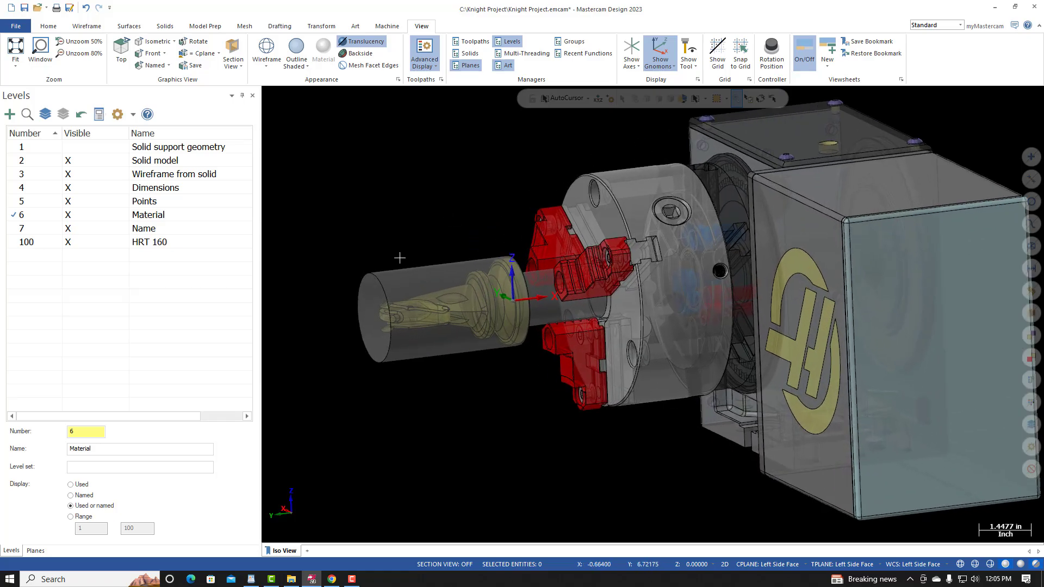
{"action": "middle_click_drag", "start_coordinate": [471, 285], "coordinate": [405, 310]}
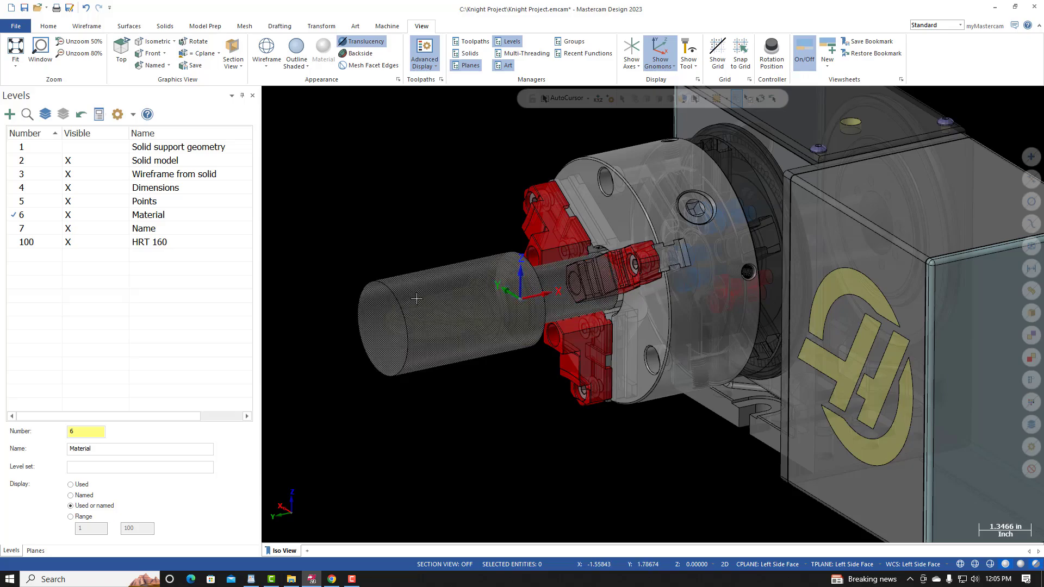
{"action": "scroll", "coordinate": [406, 315], "scroll_direction": "up", "scroll_amount": 2}
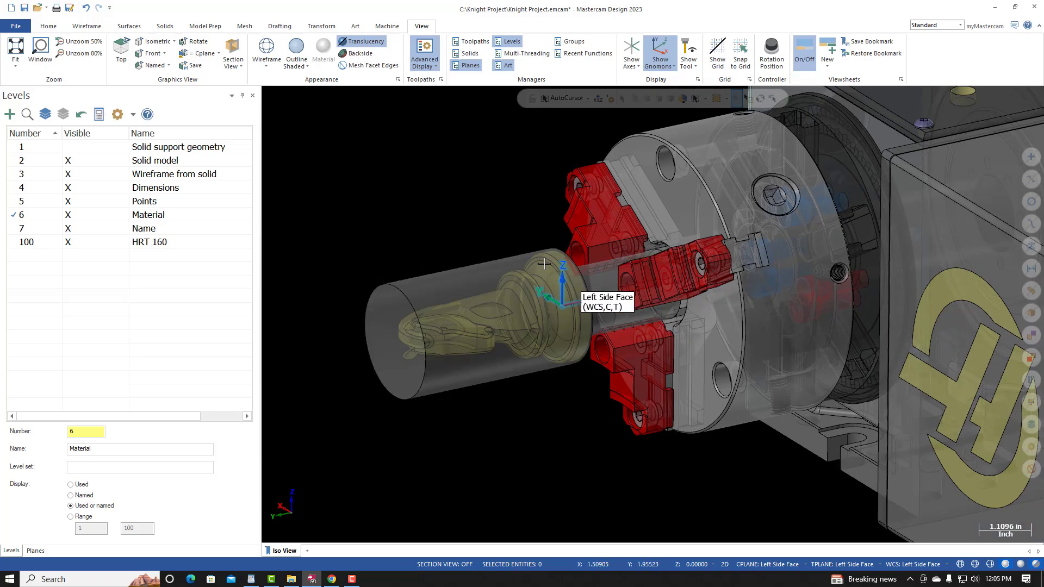
Create a viewsheet named Left Side Face Iso and save its current view as a bookmark.
{"action": "left_click", "coordinate": [308, 550]}
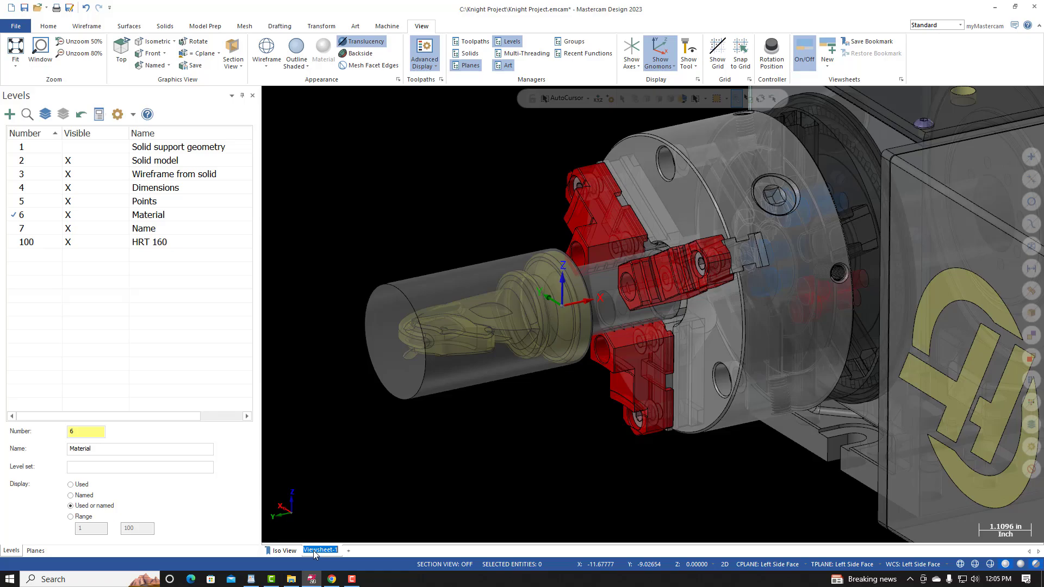
{"action": "type", "text": "Le"}
{"action": "type", "text": "ft Side Face Iso"}
{"action": "key", "text": "Return"}
{"action": "right_click", "coordinate": [332, 551]}
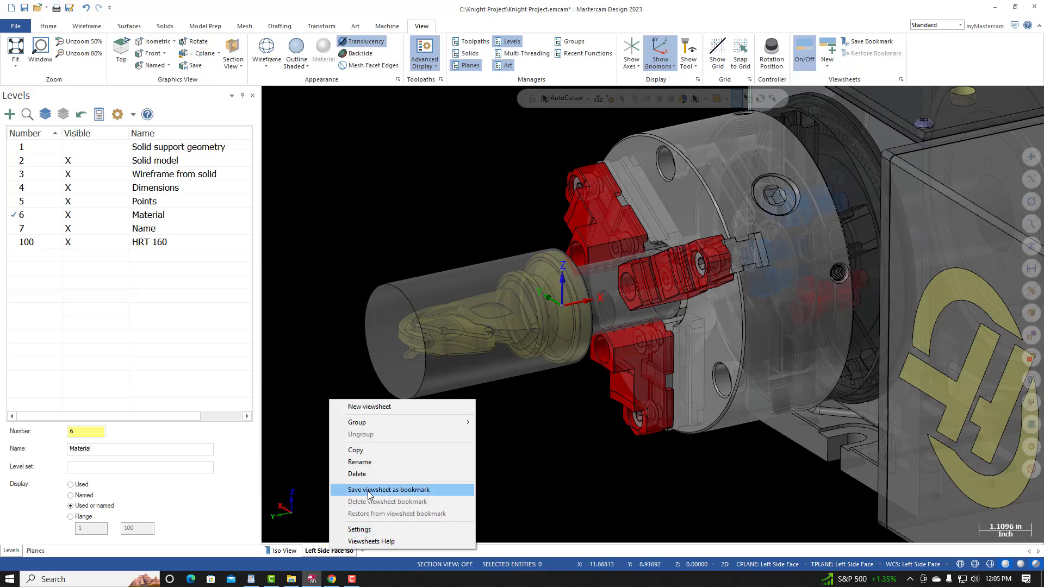
{"action": "left_click", "coordinate": [368, 490]}
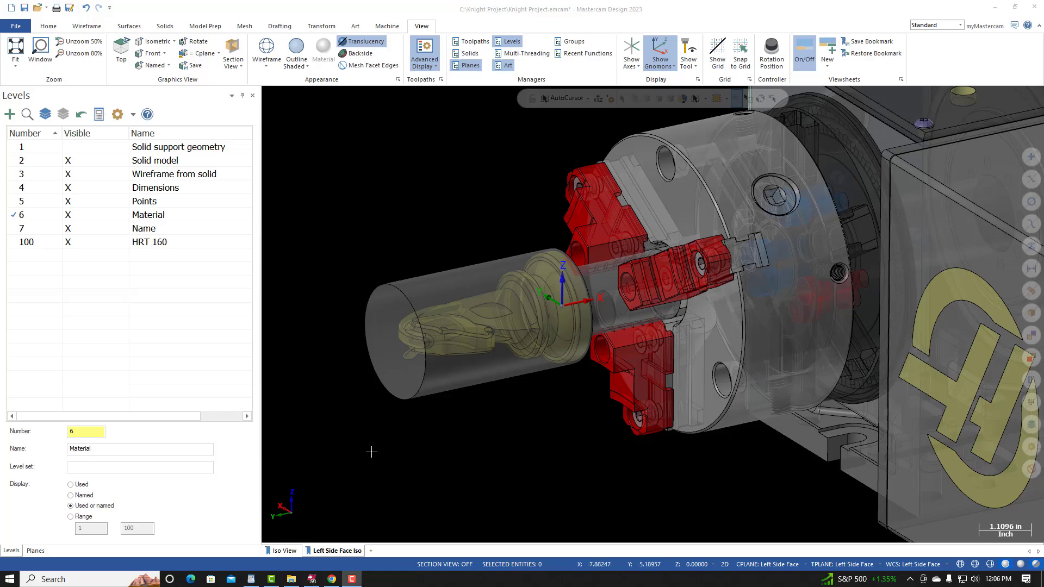
Switch to Chrome, read how to create the Back Face WCS from the Left Face WCS, and return to Mastercam.
{"action": "left_click", "coordinate": [332, 579]}
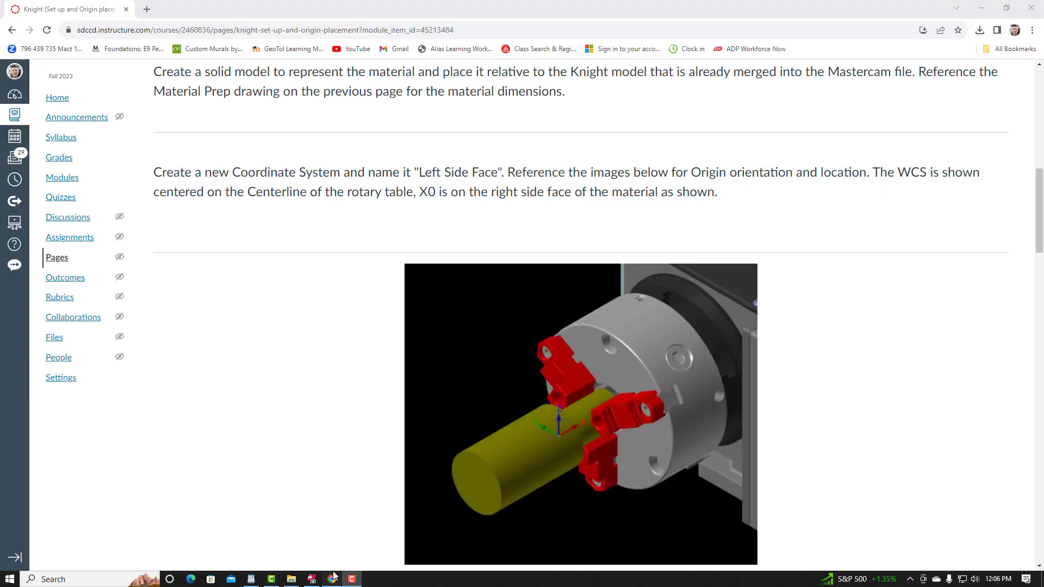
{"action": "scroll", "coordinate": [381, 387], "scroll_direction": "down", "scroll_amount": 15}
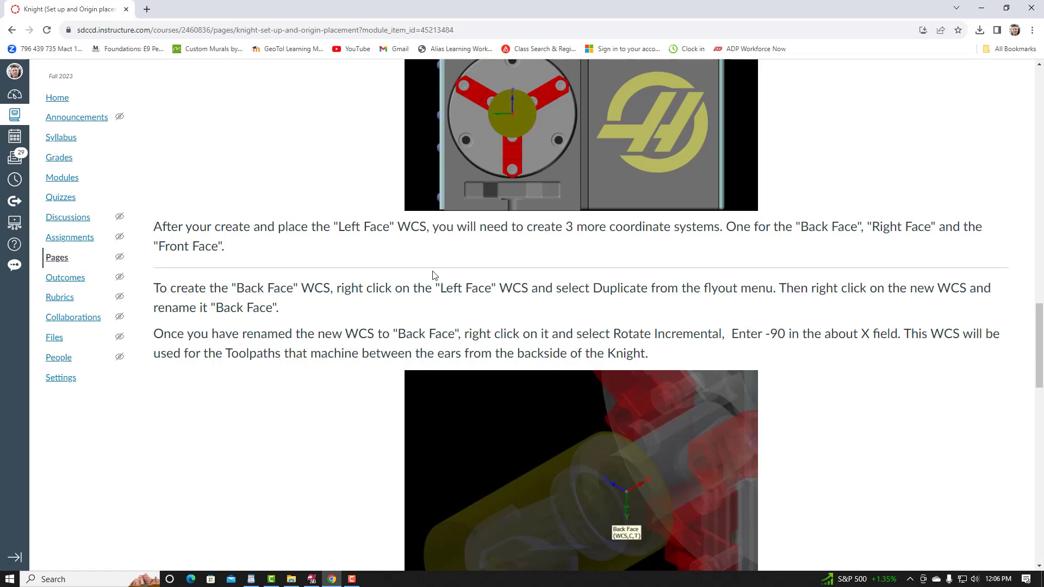
{"action": "scroll", "coordinate": [227, 297], "scroll_direction": "down", "scroll_amount": 2}
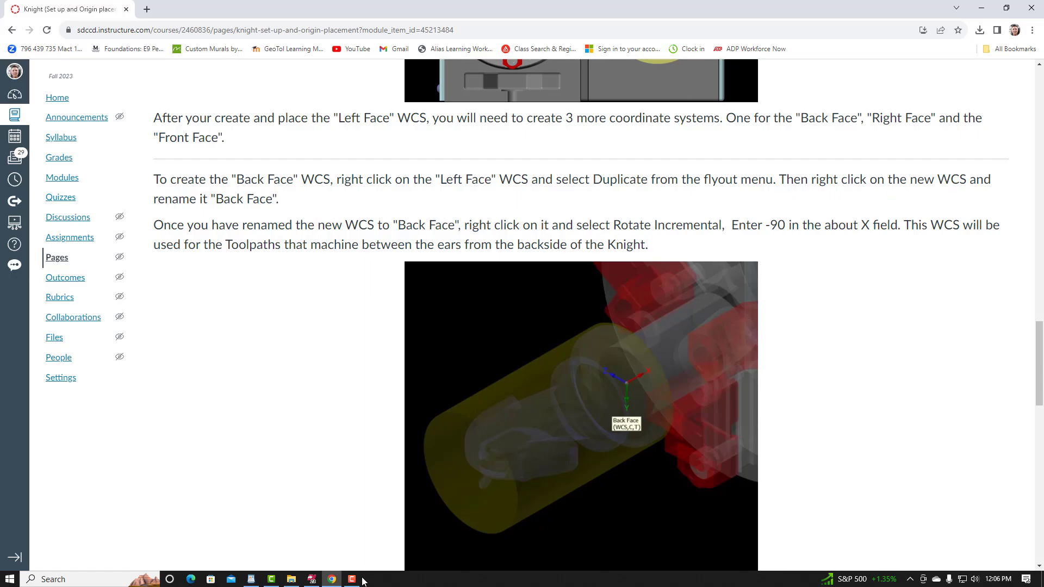
{"action": "left_click", "coordinate": [312, 579]}
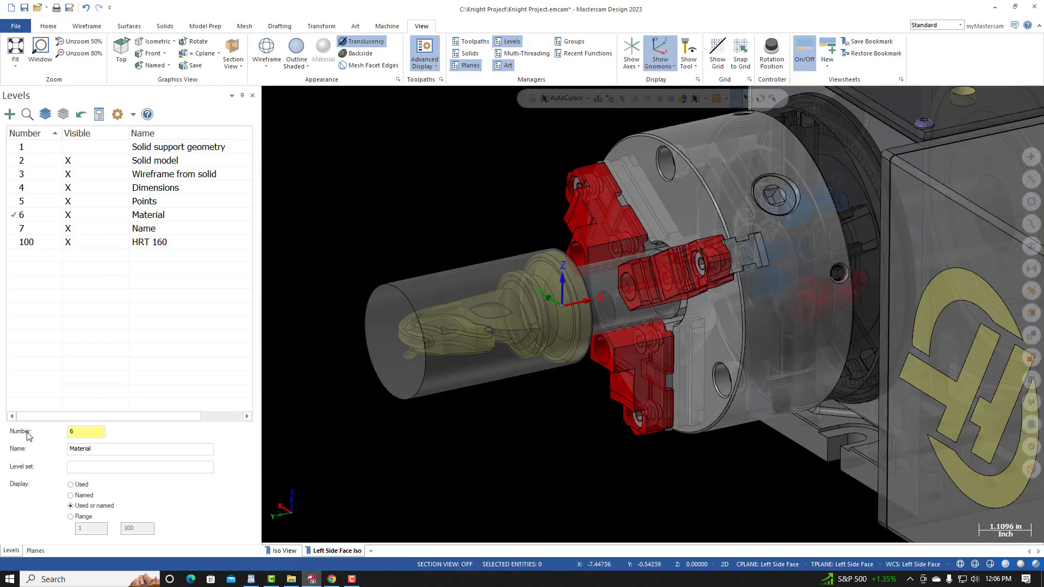
Duplicate the Left Side Face plane.
{"action": "left_click", "coordinate": [35, 551]}
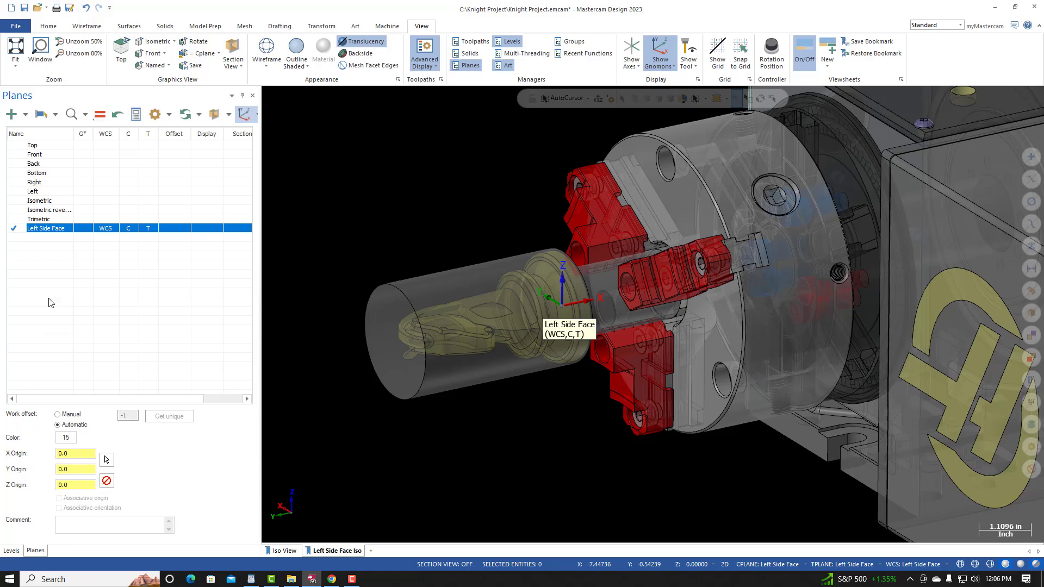
{"action": "right_click", "coordinate": [43, 231]}
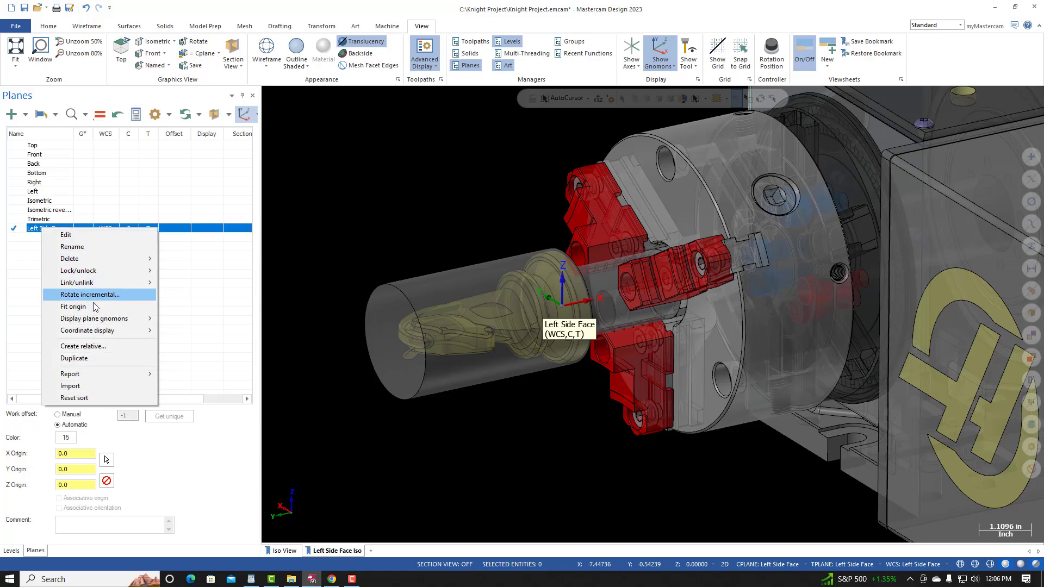
{"action": "left_click", "coordinate": [76, 358]}
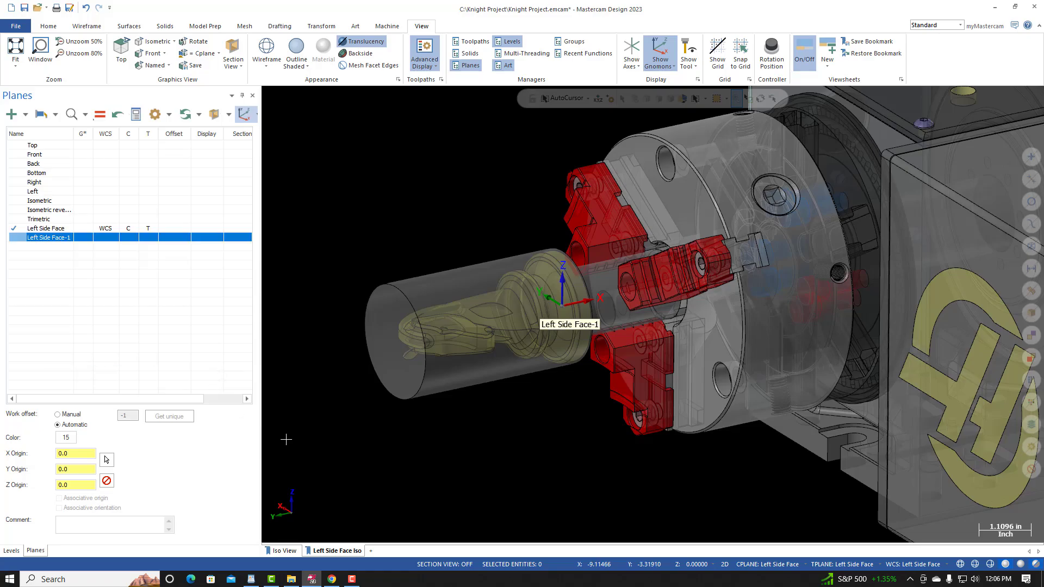
Check the Back Face naming instructions in Chrome, return to Mastercam and rename the duplicated plane Back Face.
{"action": "left_click", "coordinate": [331, 579]}
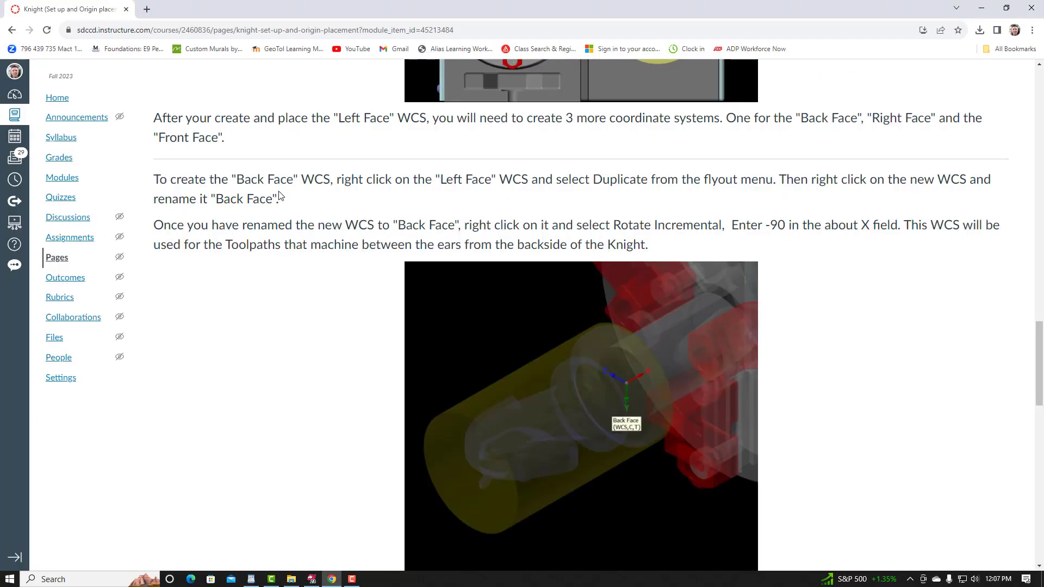
{"action": "left_click", "coordinate": [312, 579]}
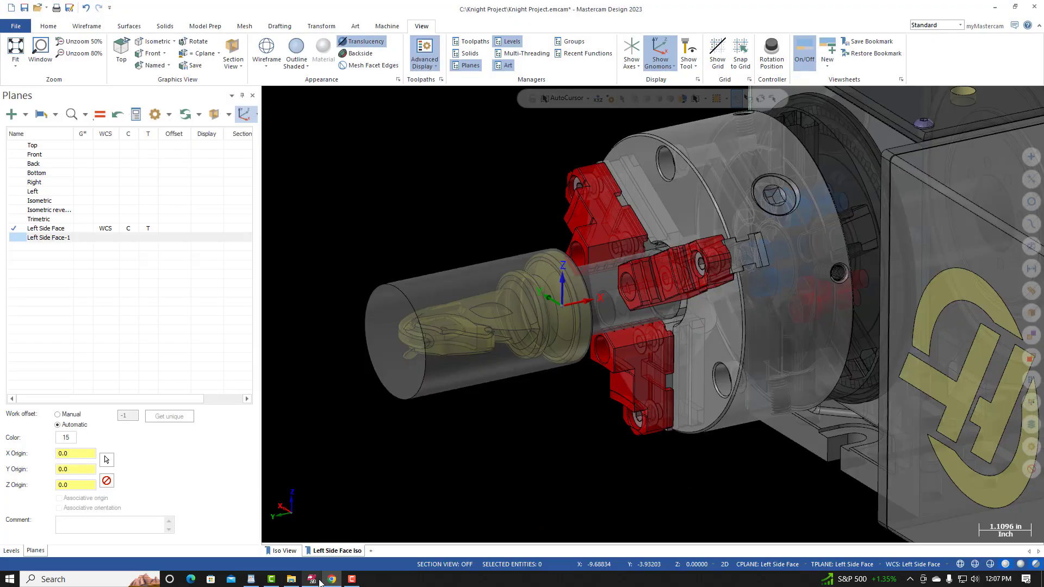
{"action": "right_click", "coordinate": [45, 242]}
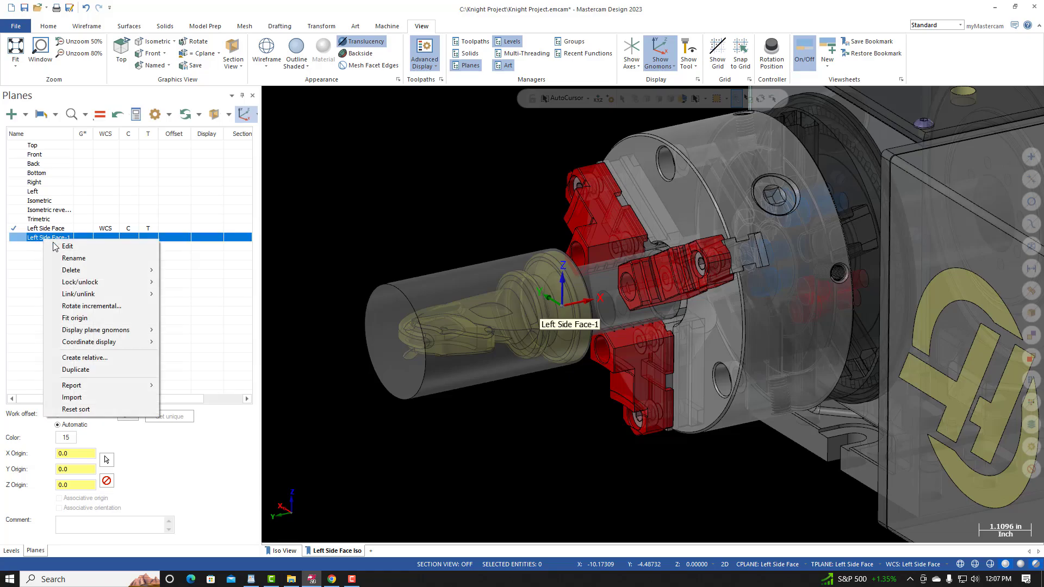
{"action": "left_click", "coordinate": [81, 259]}
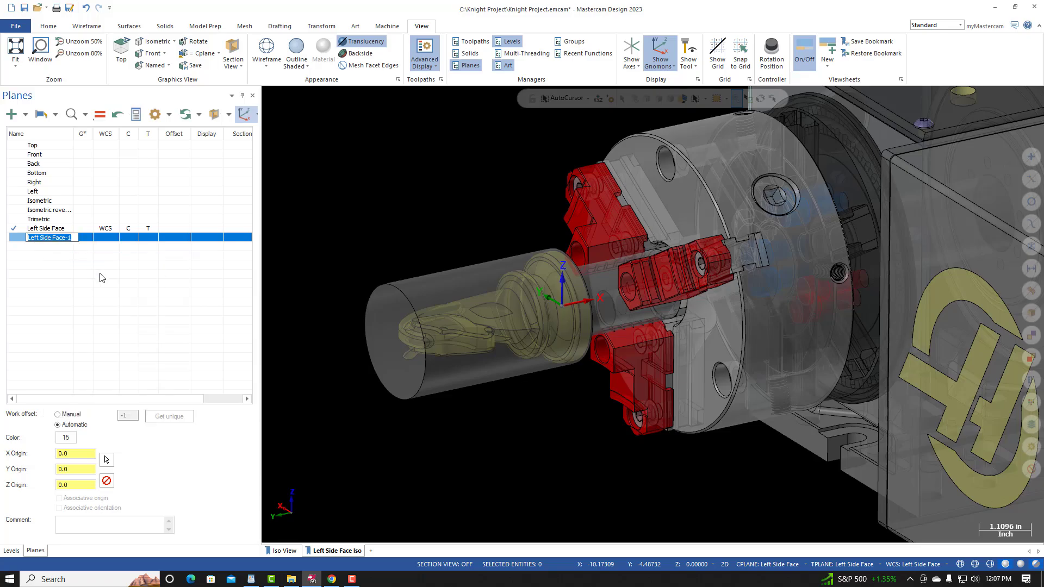
{"action": "type", "text": "Back Face"}
{"action": "key", "text": "Return"}
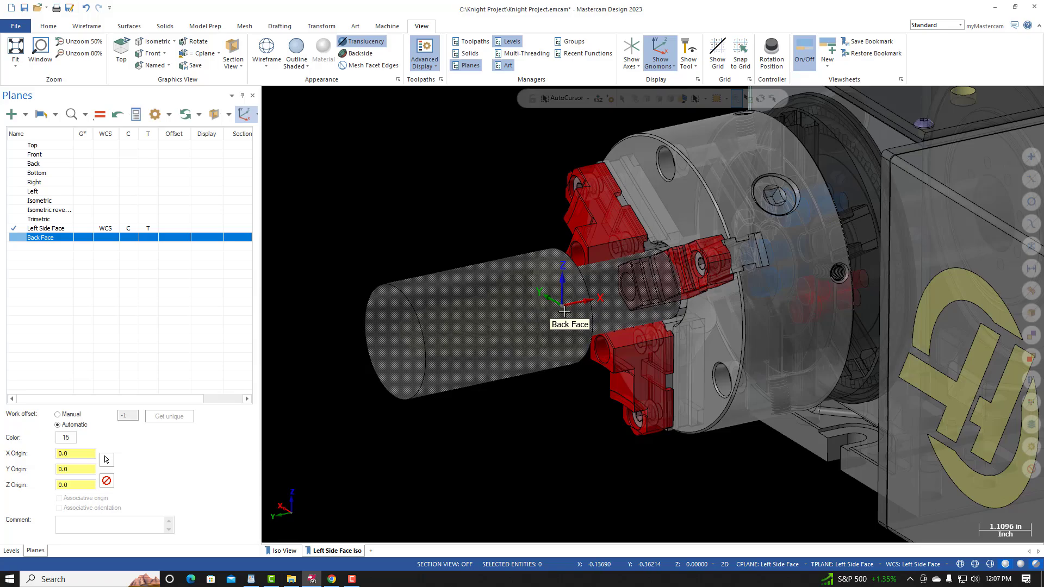
Start an incremental rotation of the Back Face plane and try 90 degrees about X.
{"action": "right_click", "coordinate": [59, 240]}
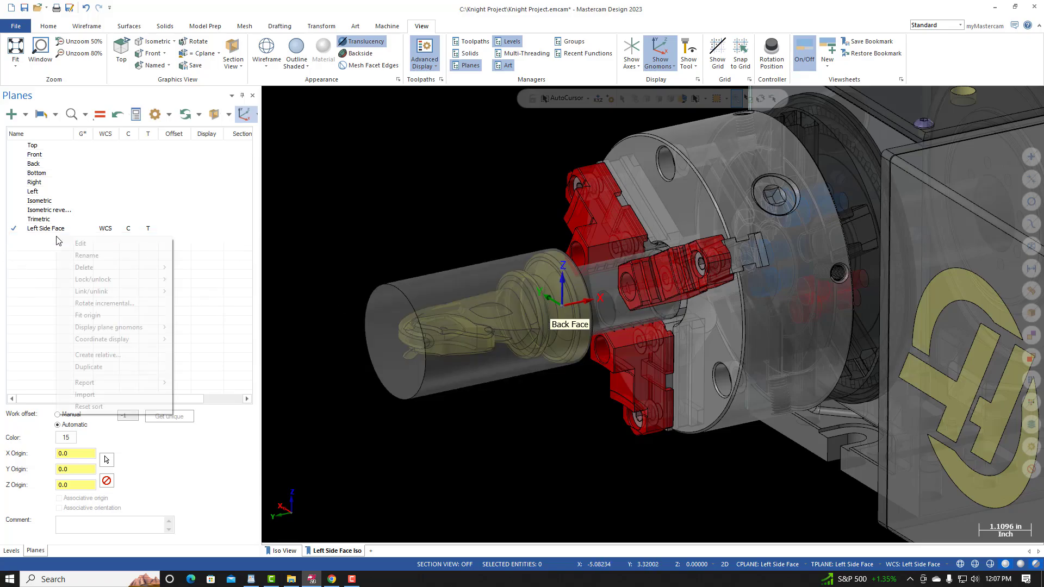
{"action": "left_click", "coordinate": [90, 304]}
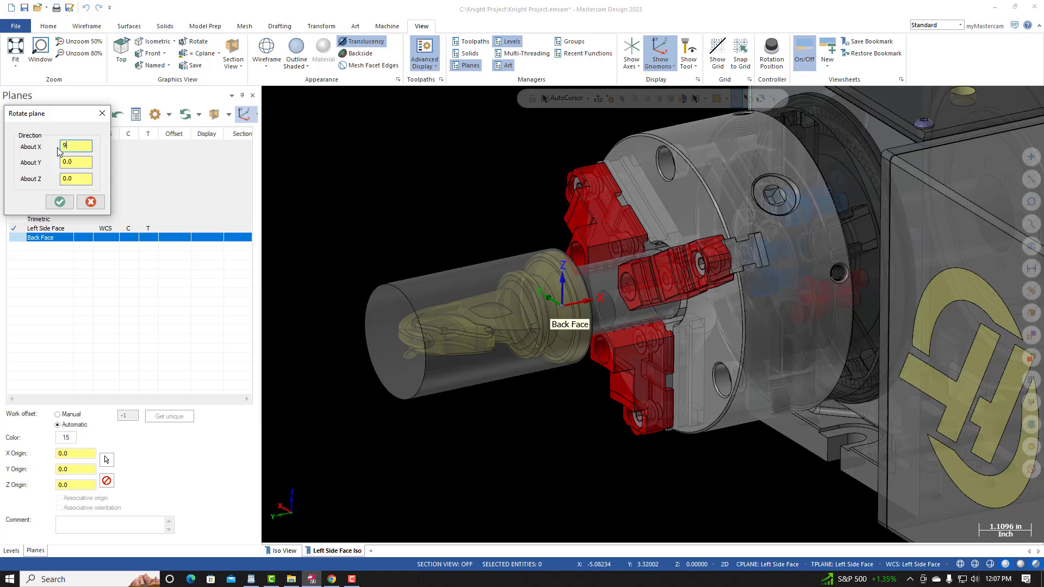
{"action": "key", "text": "Return"}
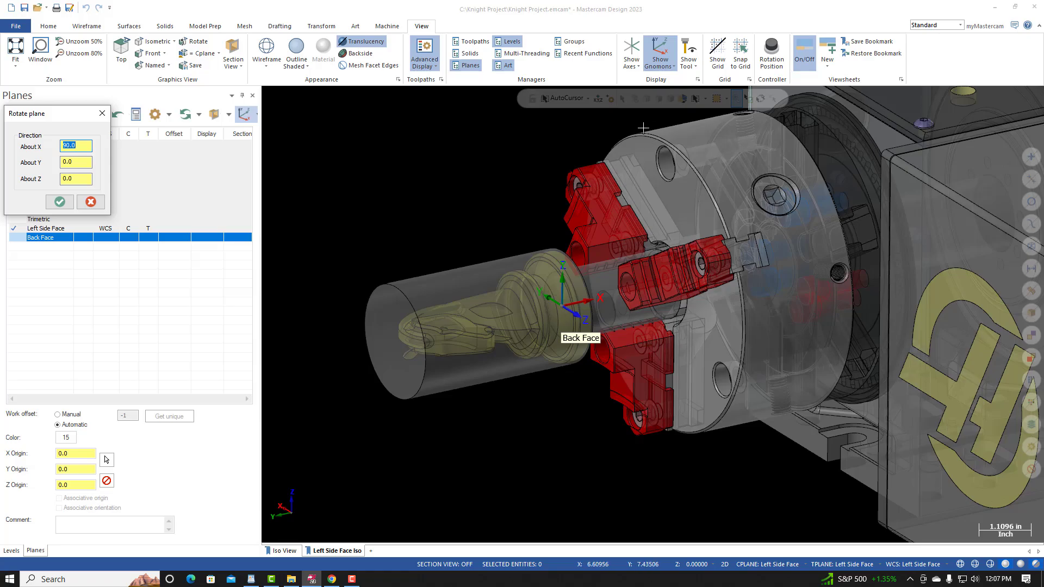
{"action": "left_click", "coordinate": [668, 66]}
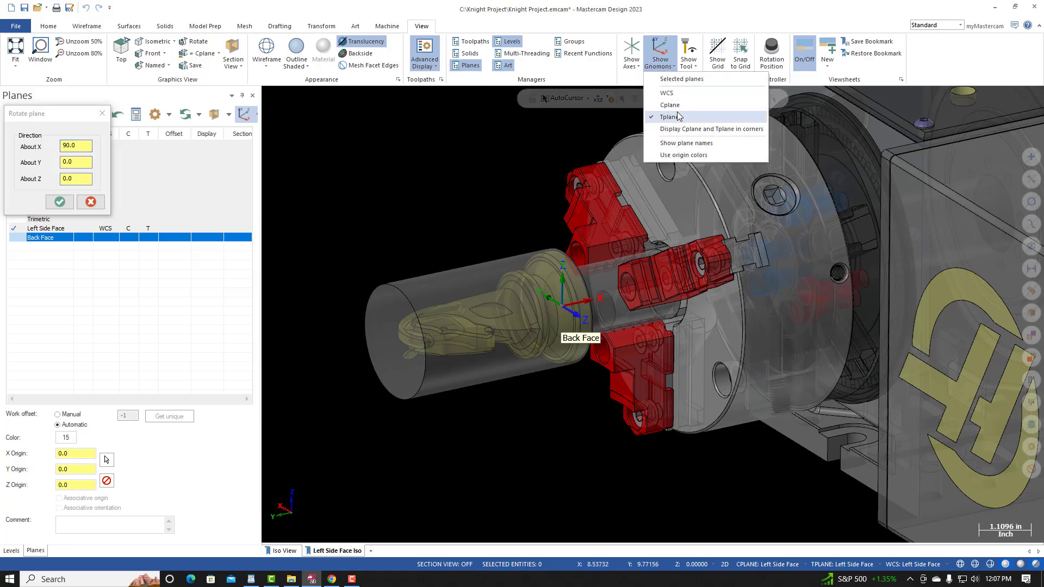
{"action": "left_click", "coordinate": [677, 25]}
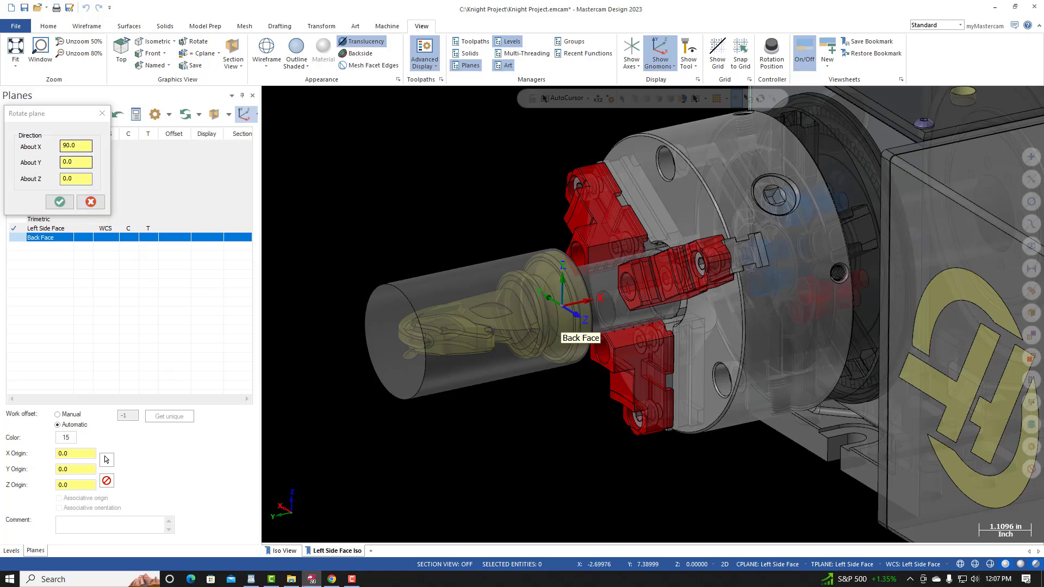
Check the rotation value in the Chrome instructions, return to Mastercam and rotate the Back Face plane -90 degrees about X.
{"action": "left_click", "coordinate": [332, 579]}
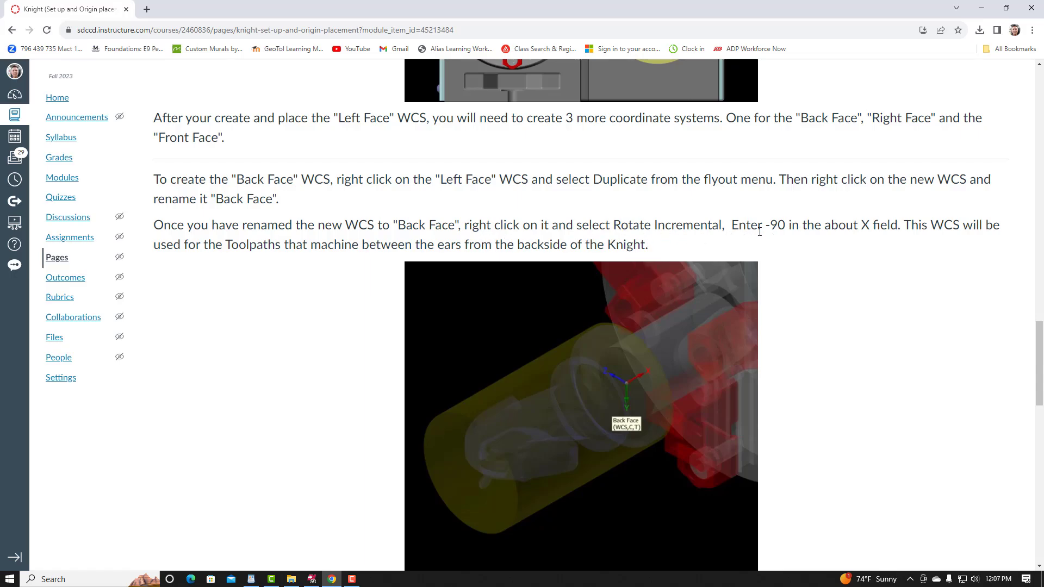
{"action": "left_click", "coordinate": [306, 580]}
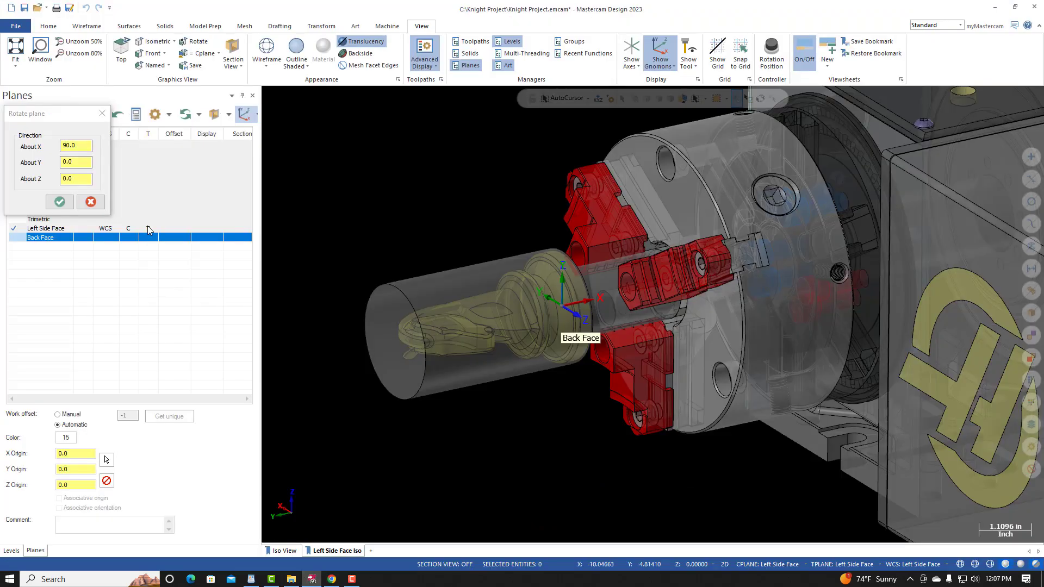
{"action": "left_click", "coordinate": [81, 149]}
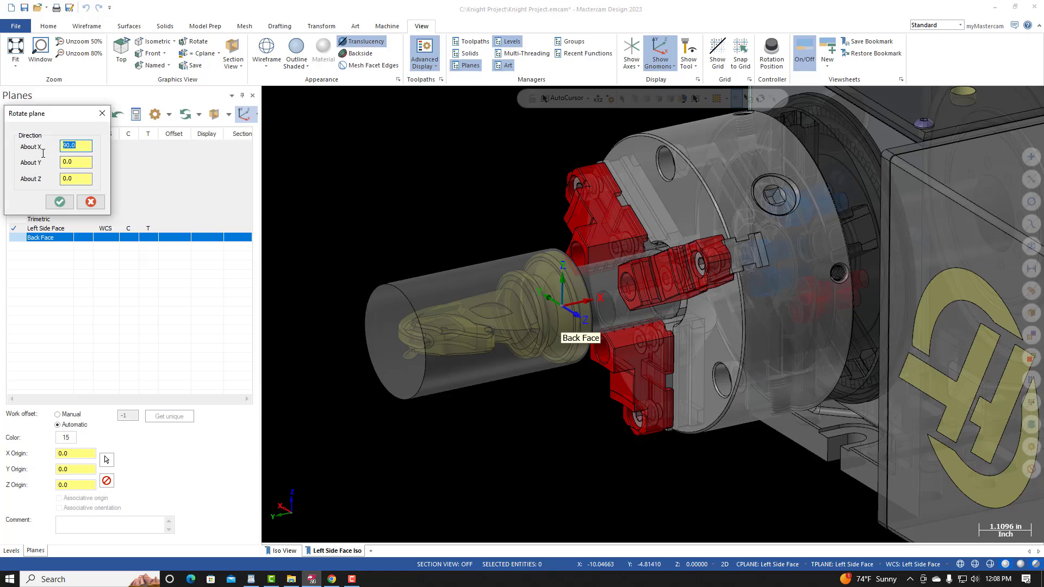
{"action": "type", "text": "-90"}
{"action": "key", "text": "Return"}
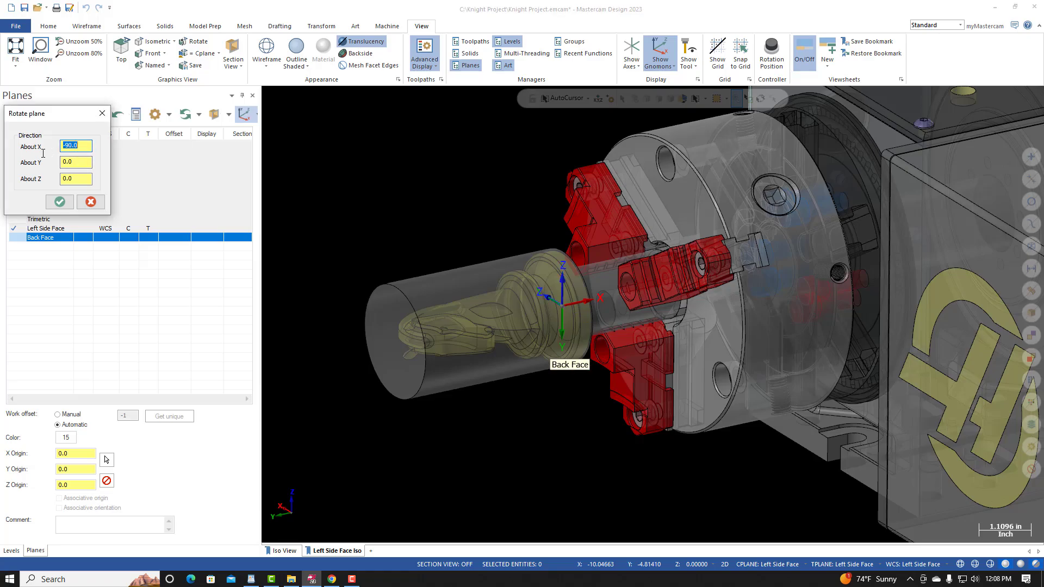
{"action": "left_click", "coordinate": [60, 202]}
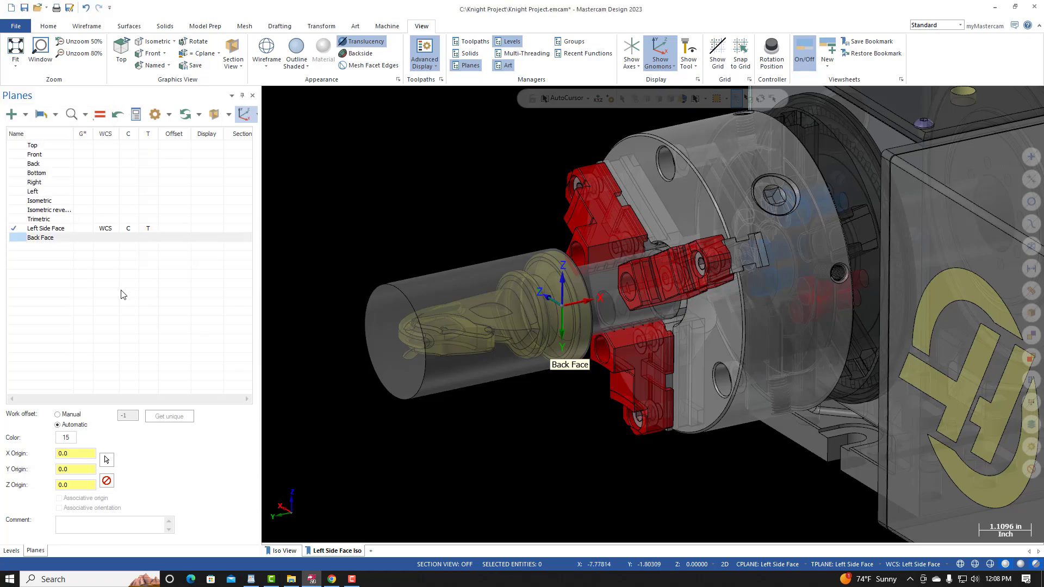
Make Back Face the active WCS, Cplane and Tplane, and inspect its orientation against the knight from the top and at an angle.
{"action": "left_click", "coordinate": [22, 239]}
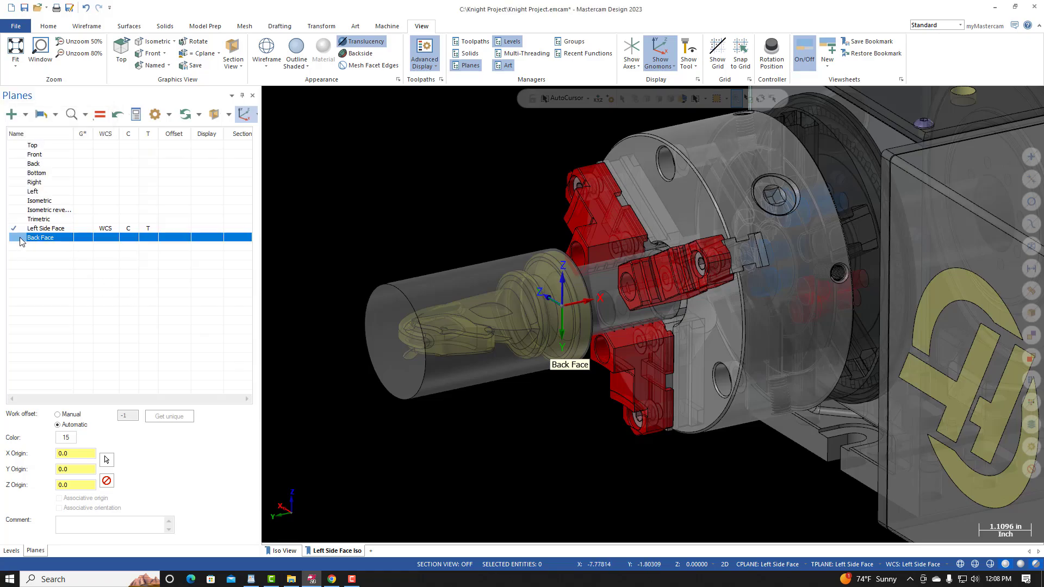
{"action": "left_click", "coordinate": [99, 114]}
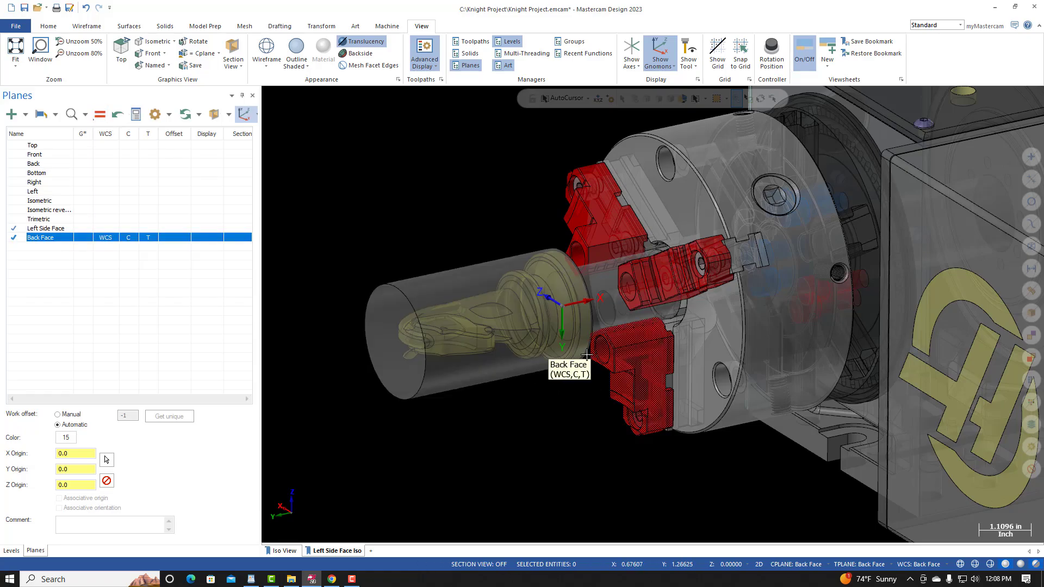
{"action": "mouse_move", "coordinate": [591, 330]}
{"action": "middle_mouse_down"}
{"action": "mouse_move", "coordinate": [676, 371]}
{"action": "mouse_move", "coordinate": [793, 352]}
{"action": "mouse_move", "coordinate": [634, 305]}
{"action": "mouse_move", "coordinate": [620, 345]}
{"action": "mouse_move", "coordinate": [640, 380]}
{"action": "mouse_move", "coordinate": [587, 223]}
{"action": "middle_mouse_up"}
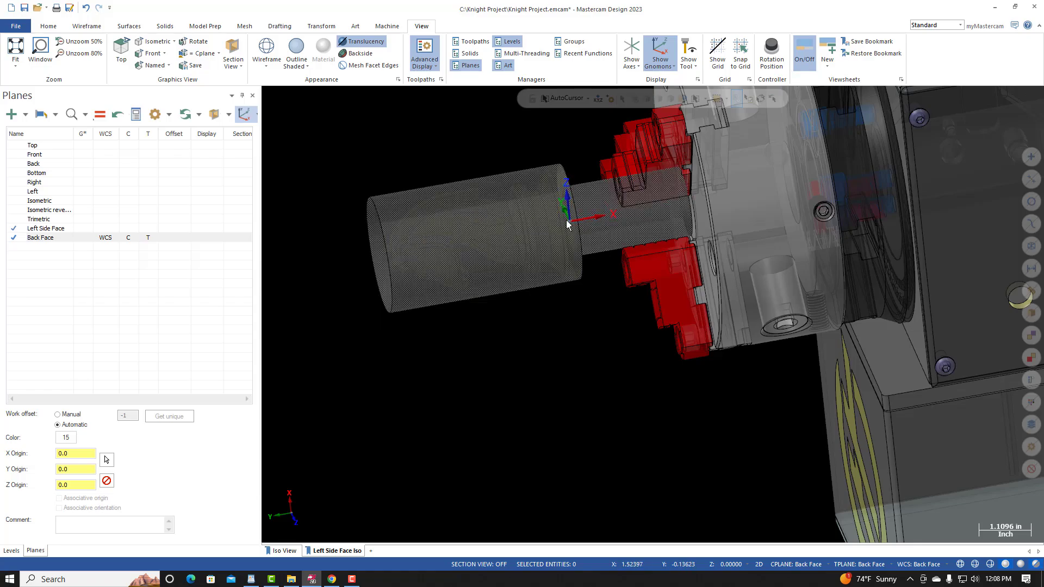
{"action": "mouse_move", "coordinate": [575, 326]}
{"action": "middle_mouse_down"}
{"action": "mouse_move", "coordinate": [612, 376]}
{"action": "mouse_move", "coordinate": [606, 392]}
{"action": "mouse_move", "coordinate": [506, 427]}
{"action": "mouse_move", "coordinate": [526, 389]}
{"action": "mouse_move", "coordinate": [515, 295]}
{"action": "mouse_move", "coordinate": [478, 215]}
{"action": "middle_mouse_up"}
{"action": "right_click", "coordinate": [479, 214]}
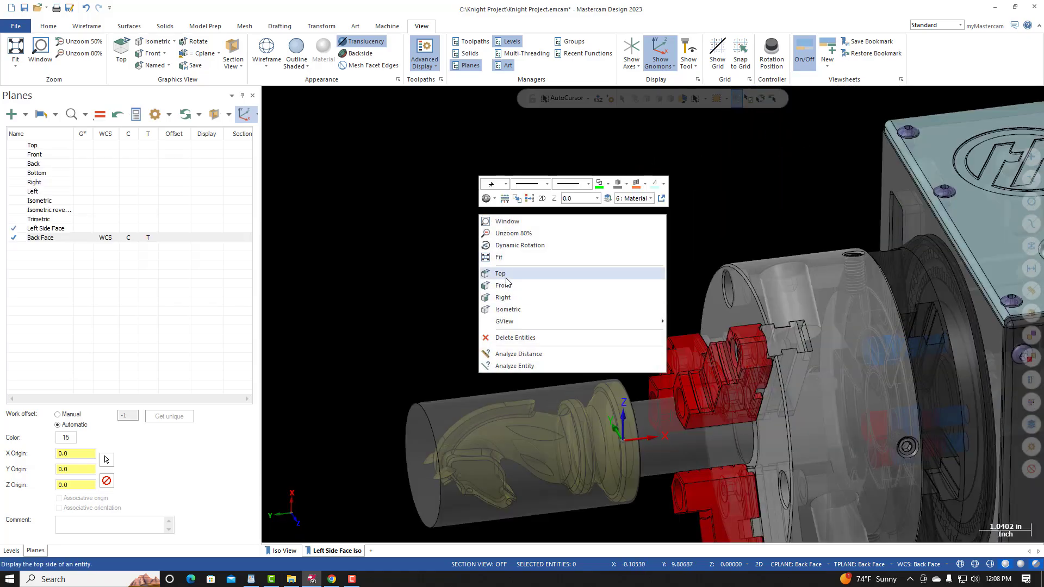
{"action": "left_click", "coordinate": [507, 280]}
{"action": "scroll", "coordinate": [473, 375], "scroll_direction": "down", "scroll_amount": 3}
{"action": "scroll", "coordinate": [349, 372], "scroll_direction": "up", "scroll_amount": 4}
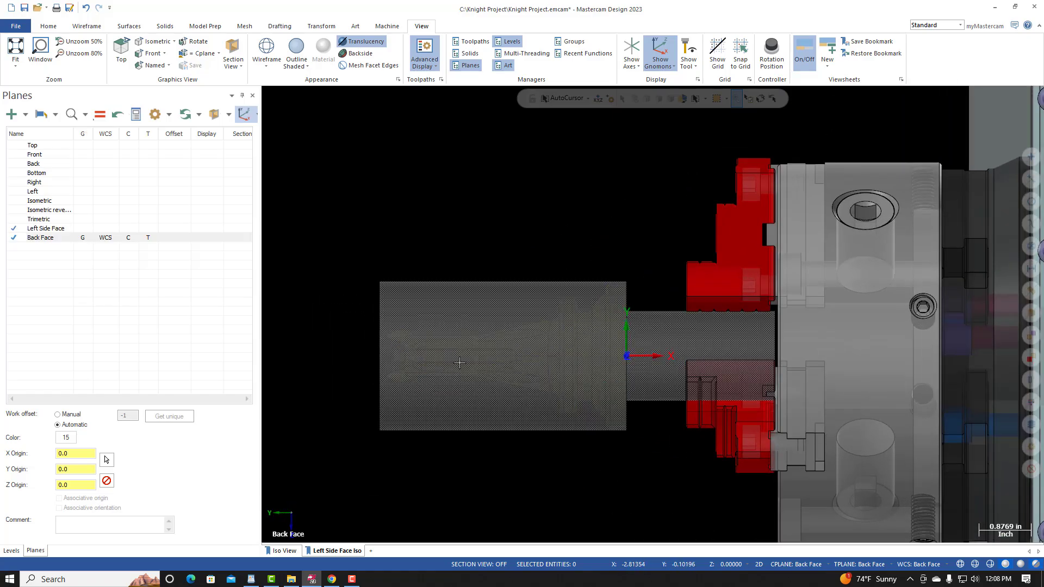
{"action": "middle_click_drag", "start_coordinate": [419, 215], "coordinate": [518, 198]}
{"action": "scroll", "coordinate": [555, 277], "scroll_direction": "down", "scroll_amount": 2}
{"action": "scroll", "coordinate": [397, 272], "scroll_direction": "up", "scroll_amount": 4}
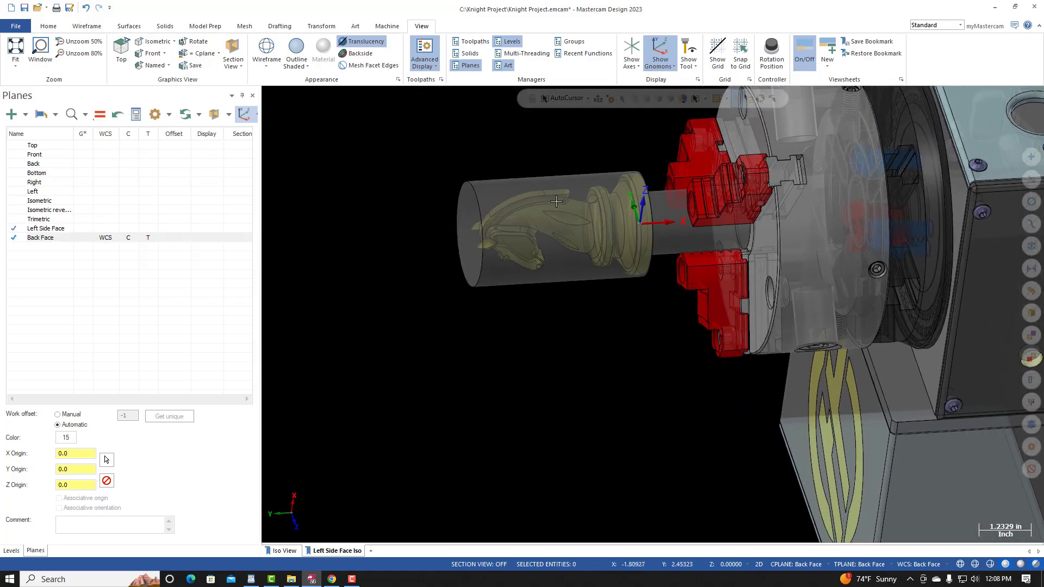
Switch to Chrome, read how to create the Right Face WCS from the Left Face WCS, and return to Mastercam.
{"action": "left_click", "coordinate": [333, 579]}
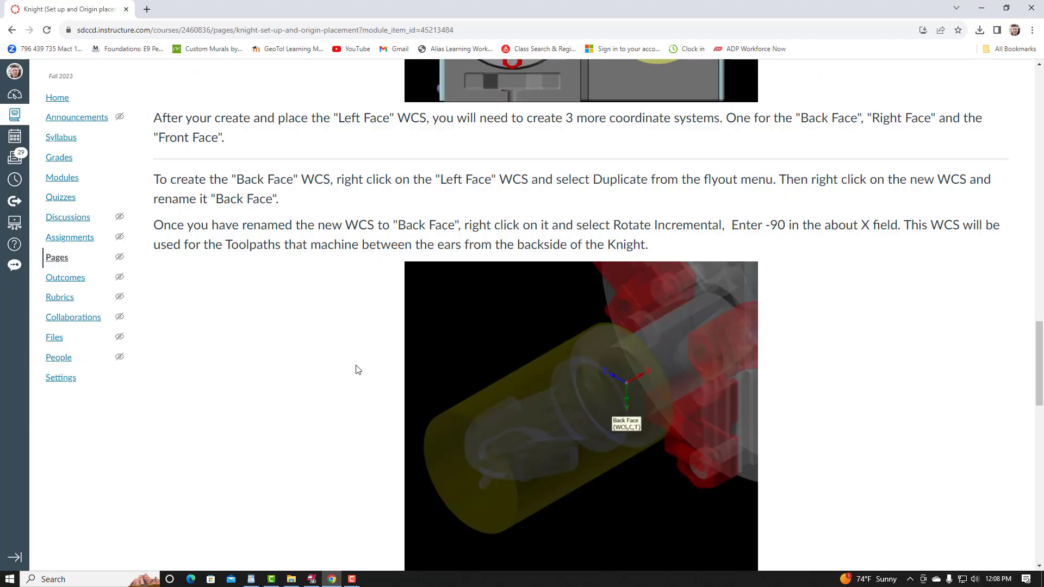
{"action": "scroll", "coordinate": [322, 326], "scroll_direction": "down", "scroll_amount": 9}
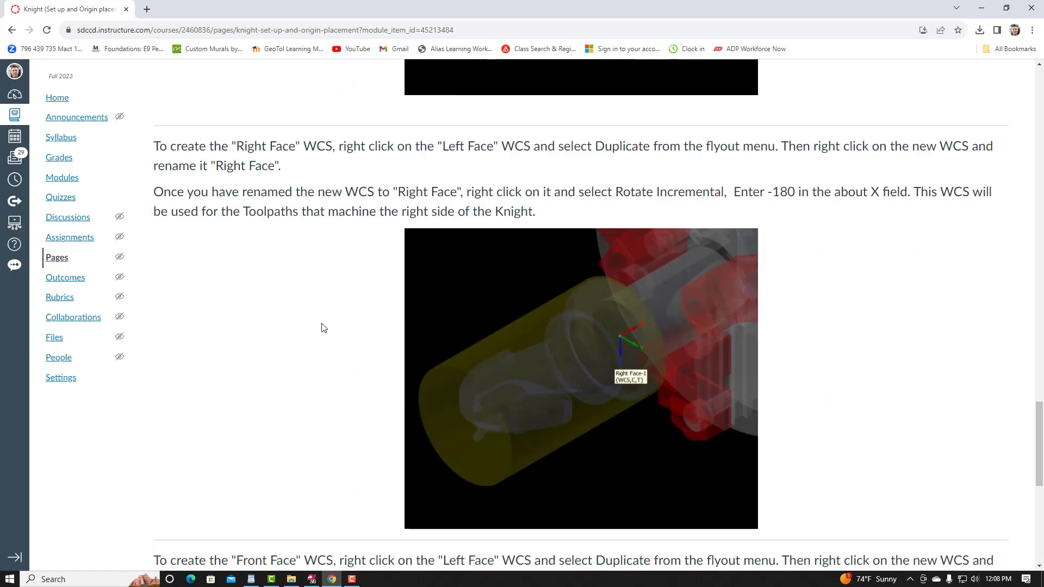
{"action": "scroll", "coordinate": [249, 266], "scroll_direction": "up", "scroll_amount": 1}
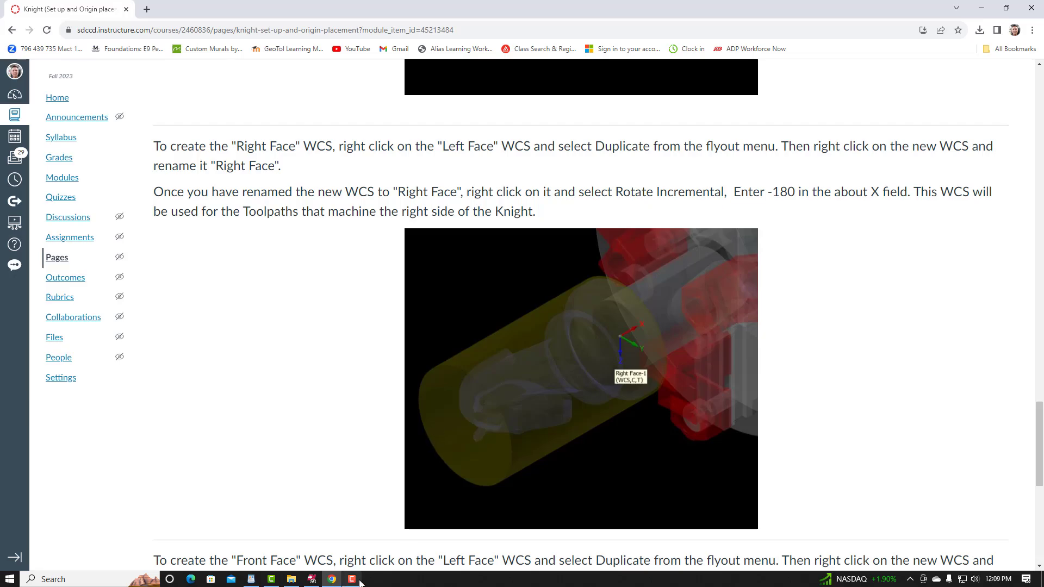
{"action": "left_click", "coordinate": [312, 580]}
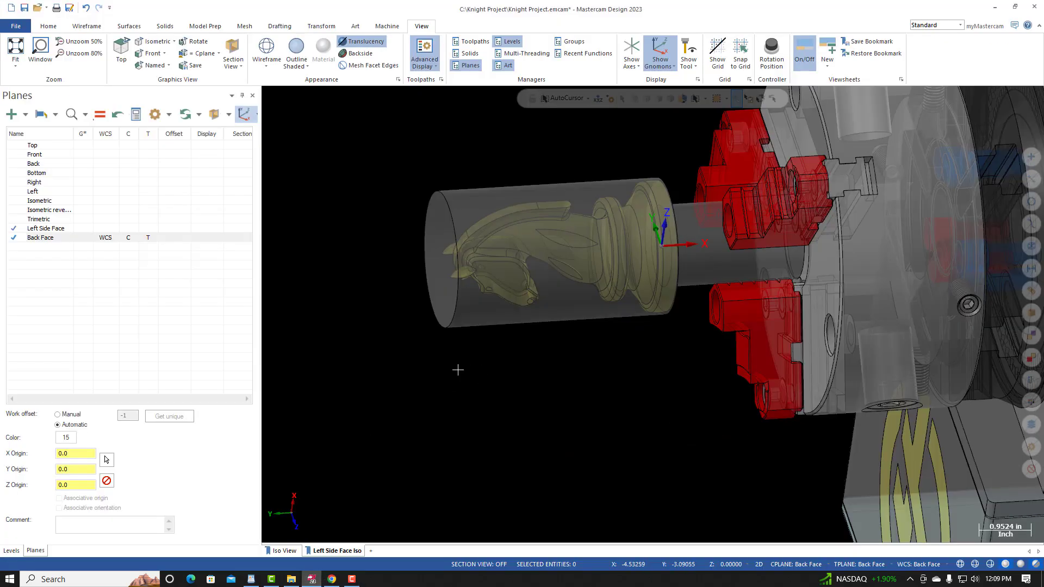
Duplicate the Left Side Face plane as the basis for another coordinate system.
{"action": "left_click", "coordinate": [39, 229]}
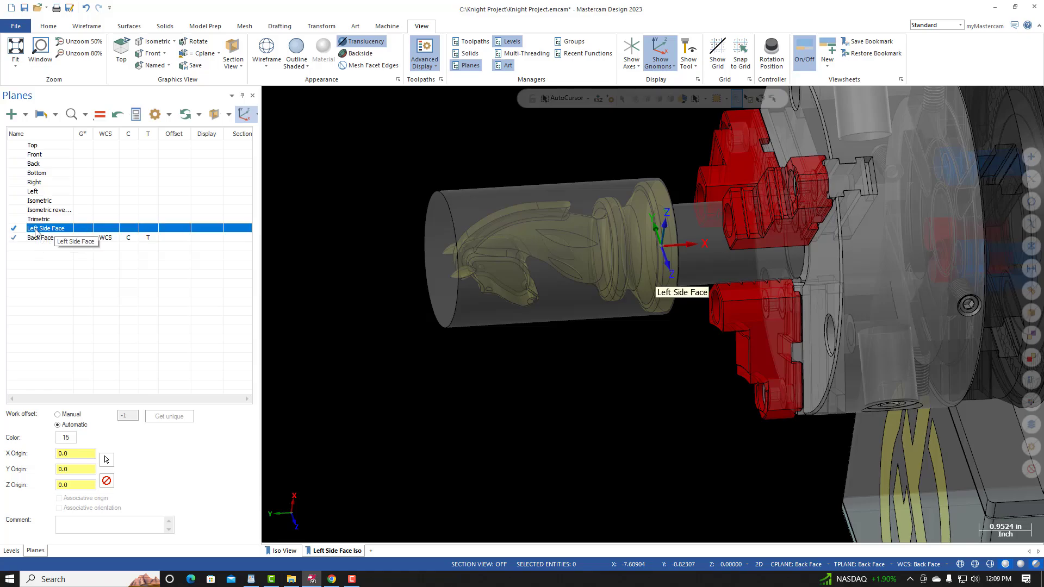
{"action": "right_click", "coordinate": [36, 232]}
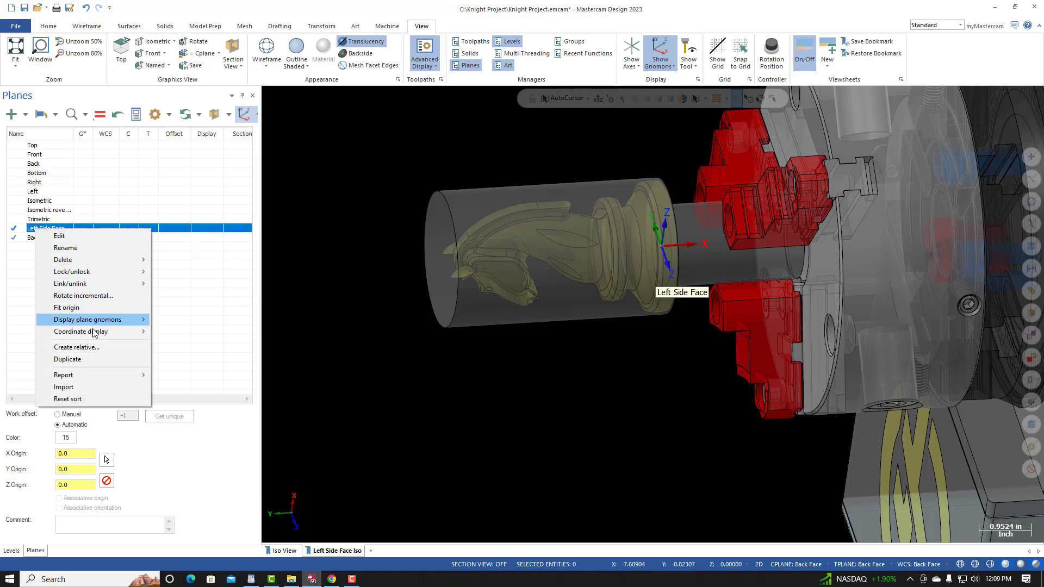
{"action": "left_click", "coordinate": [80, 358]}
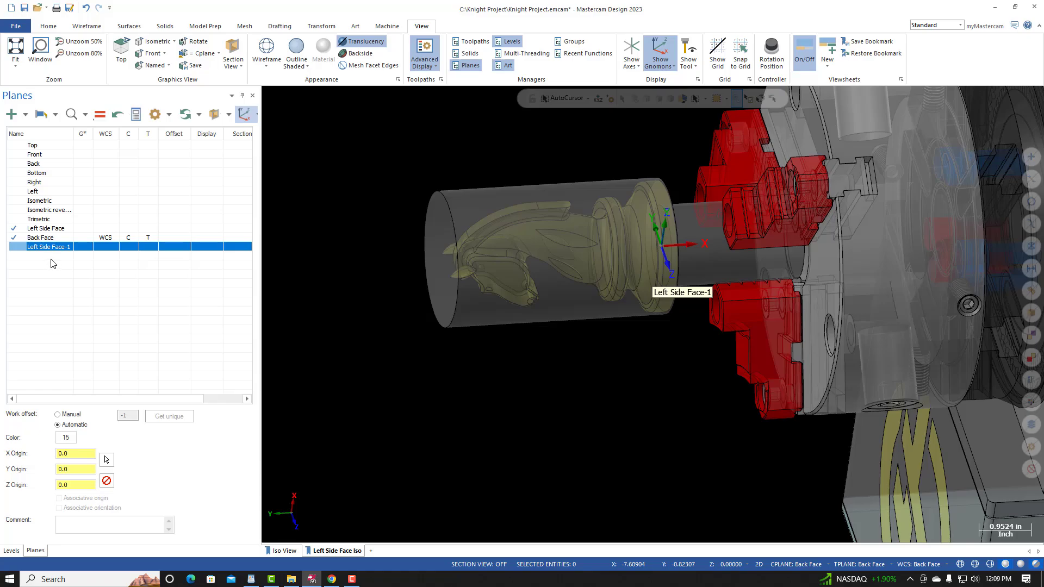
Rename the new copy Right Face and make it the active WCS, Cplane and Tplane.
{"action": "right_click", "coordinate": [48, 249]}
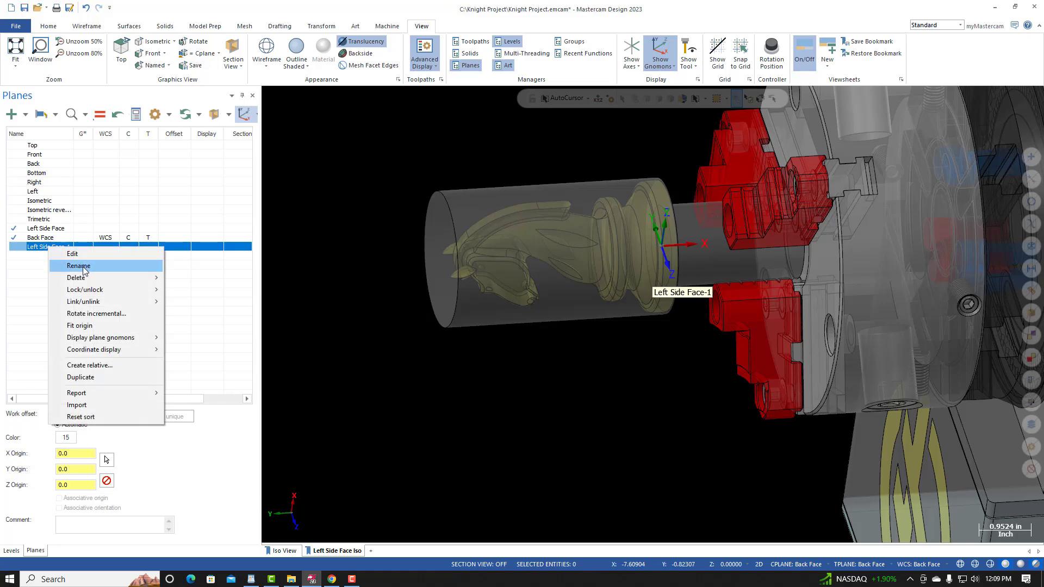
{"action": "left_click", "coordinate": [83, 267]}
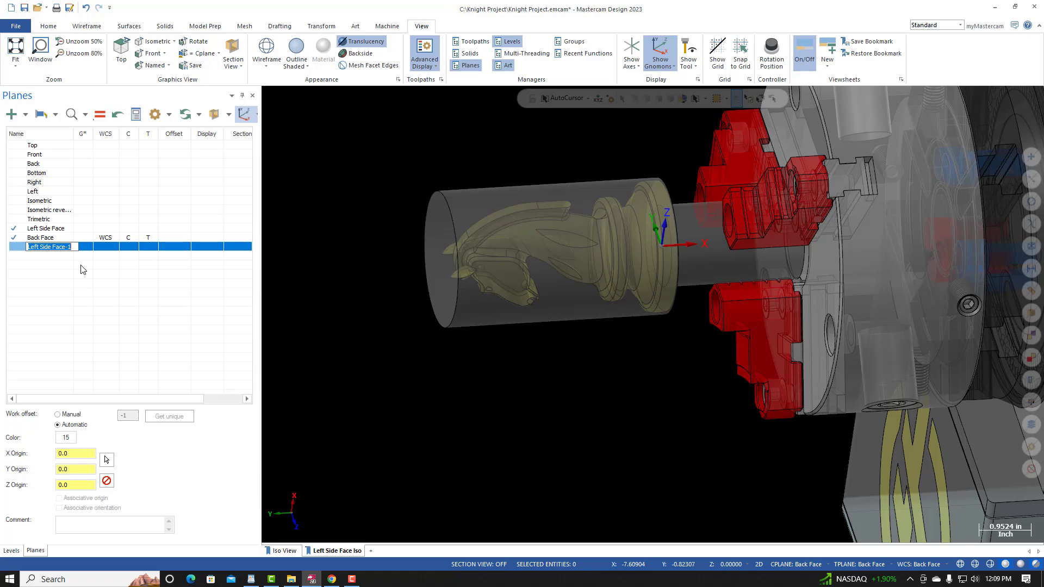
{"action": "type", "text": "Right Face"}
{"action": "key", "text": "Return"}
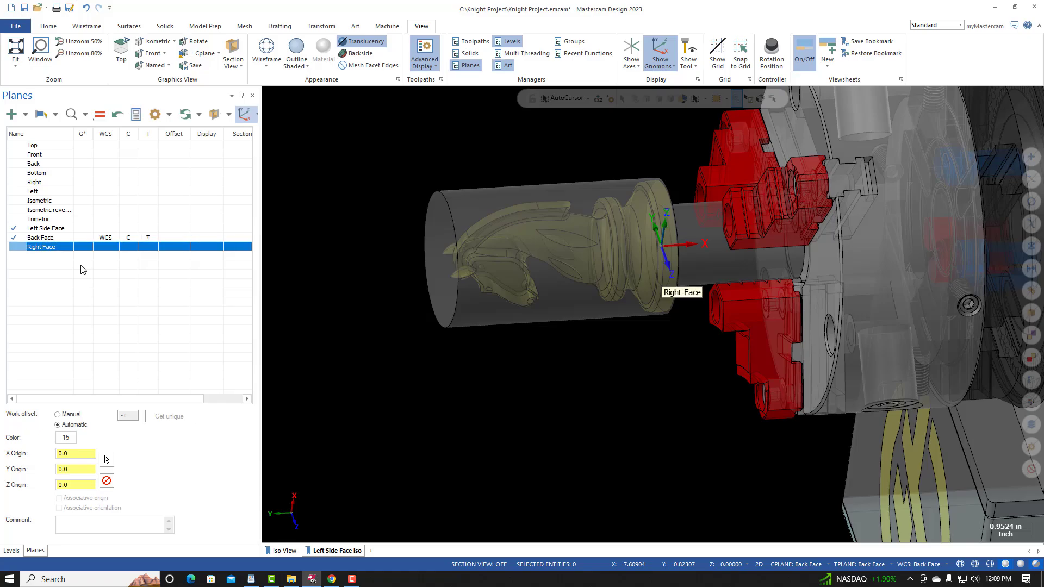
{"action": "left_click", "coordinate": [99, 115]}
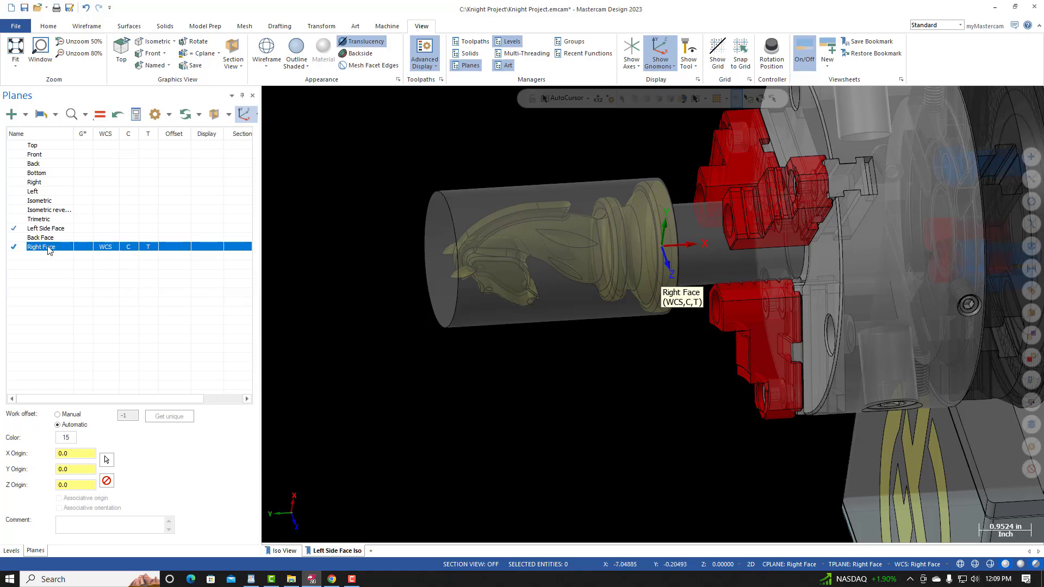
Rotate the Right Face plane incrementally by 180 degrees about X.
{"action": "right_click", "coordinate": [48, 249]}
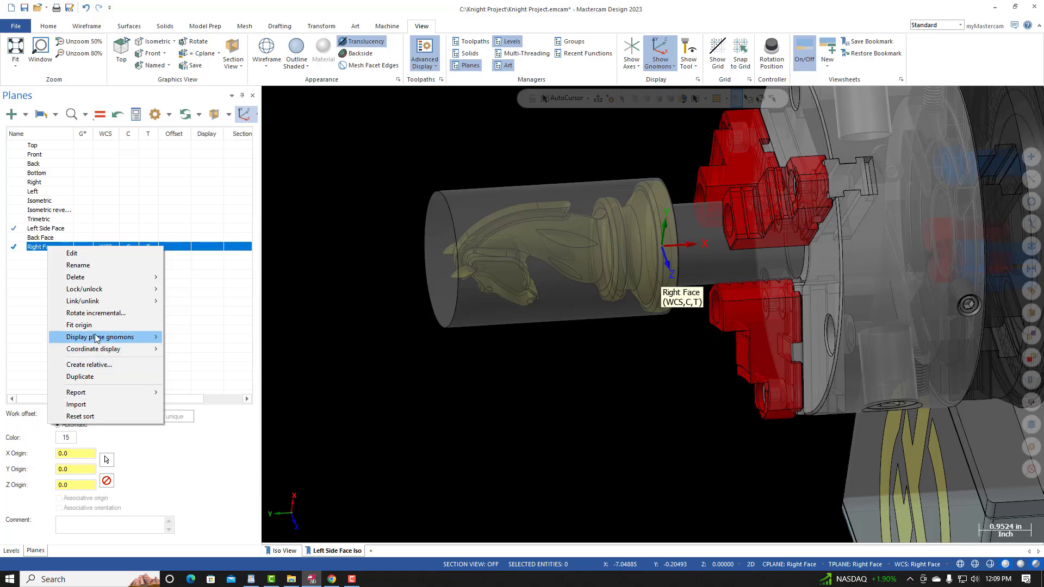
{"action": "left_click", "coordinate": [100, 310]}
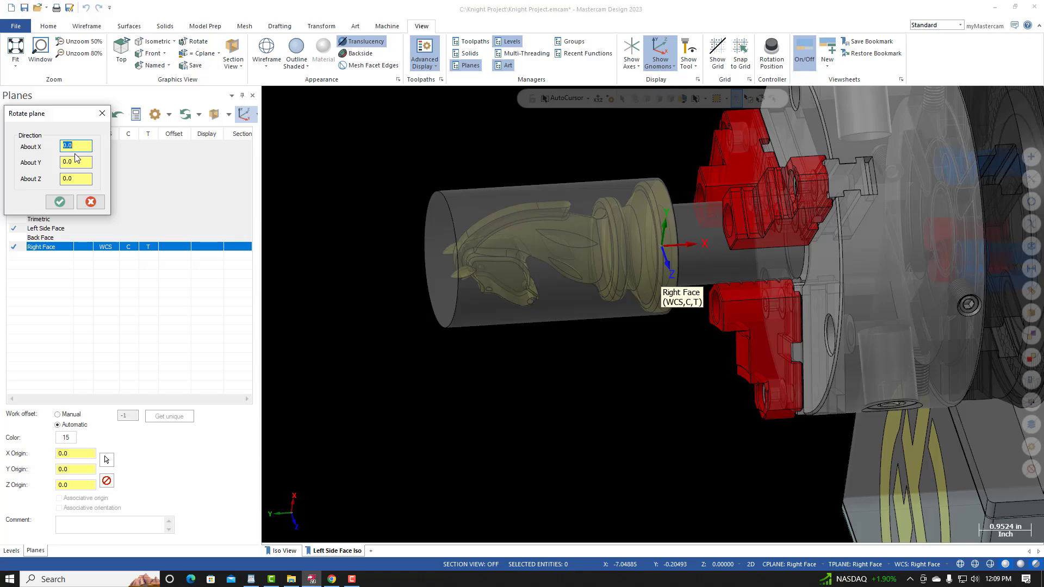
{"action": "type", "text": "180"}
{"action": "key", "text": "Return"}
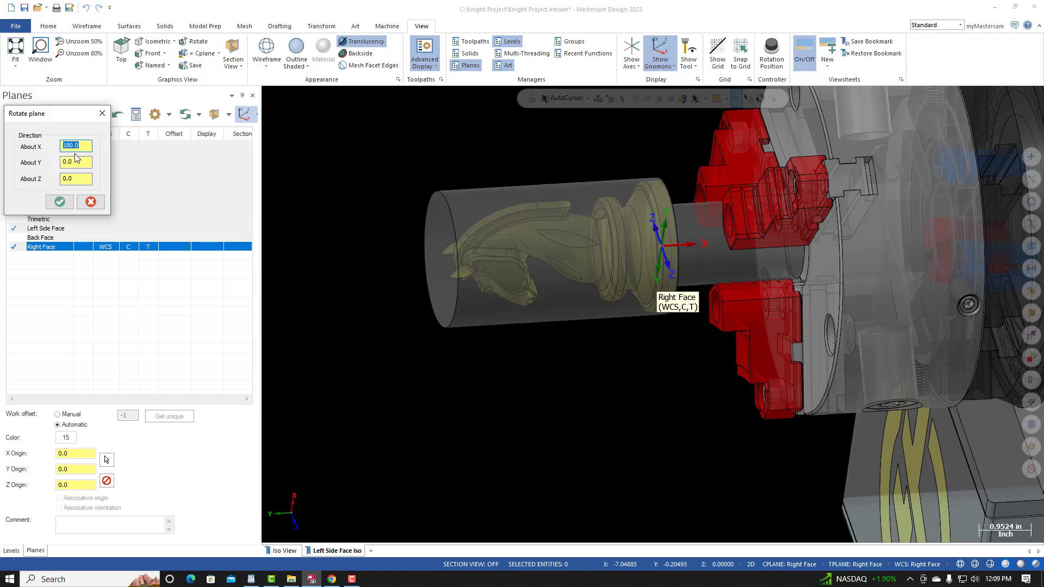
{"action": "left_click", "coordinate": [60, 202]}
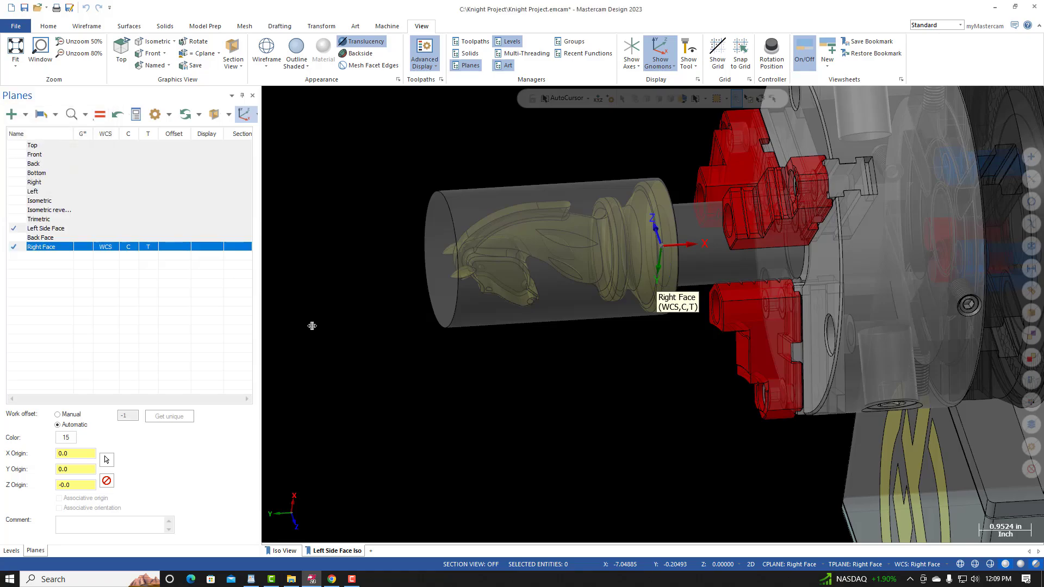
Inspect the Right Face orientation against the knight from the top and at an angle.
{"action": "right_click", "coordinate": [363, 224]}
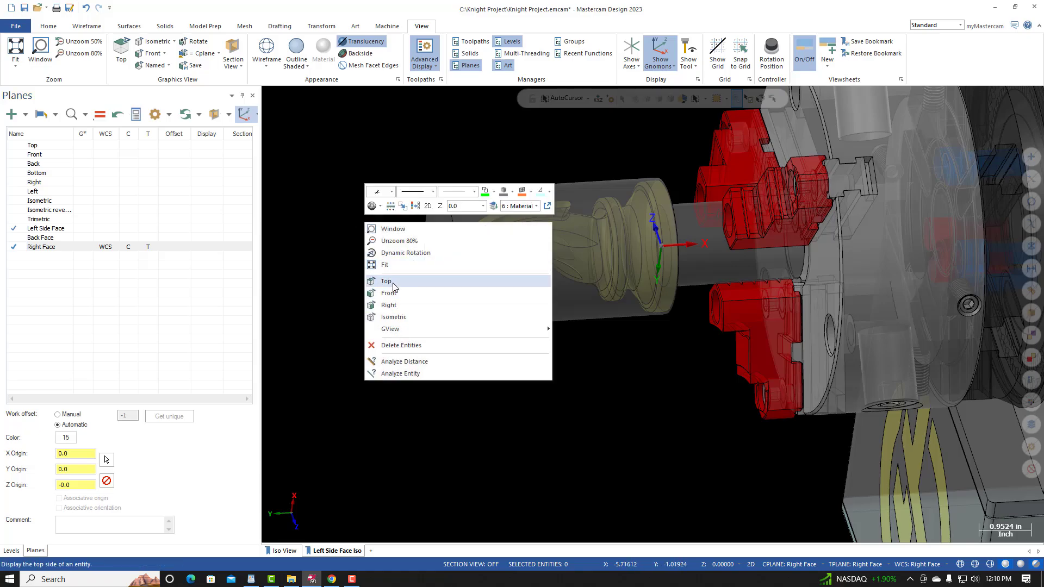
{"action": "left_click", "coordinate": [396, 285]}
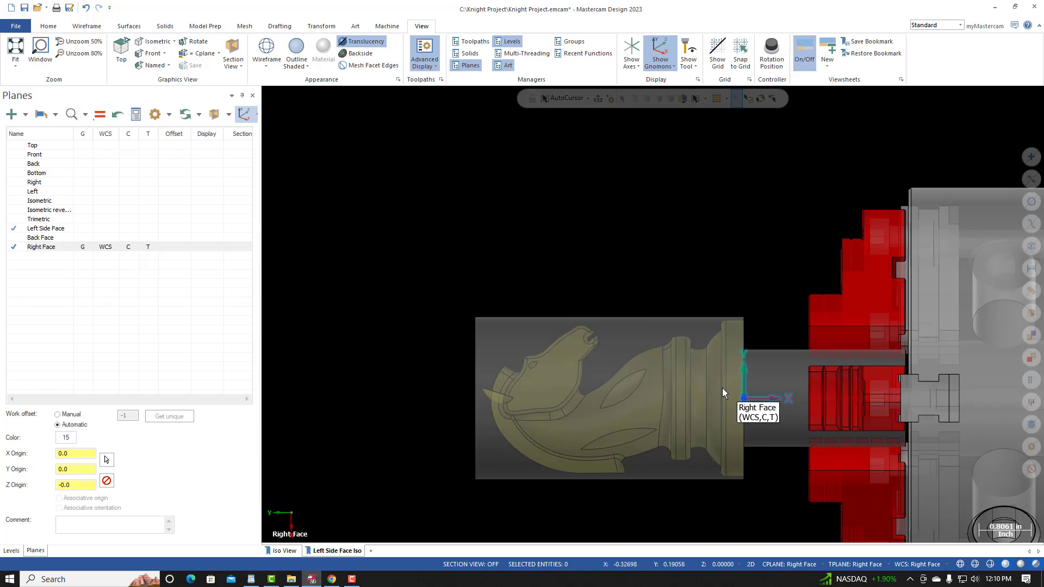
{"action": "mouse_move", "coordinate": [646, 364]}
{"action": "middle_mouse_down"}
{"action": "mouse_move", "coordinate": [669, 261]}
{"action": "mouse_move", "coordinate": [755, 427]}
{"action": "mouse_move", "coordinate": [602, 386]}
{"action": "mouse_move", "coordinate": [562, 395]}
{"action": "middle_mouse_up"}
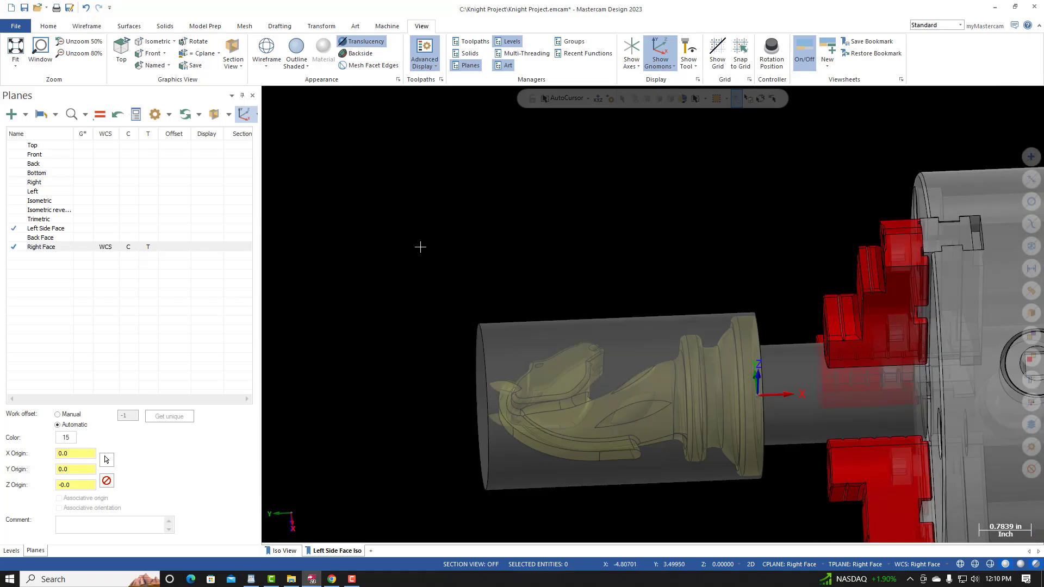
Switch to Chrome, read how to create the Front Face WCS from the Left Face WCS, and return to Mastercam.
{"action": "left_click", "coordinate": [332, 579]}
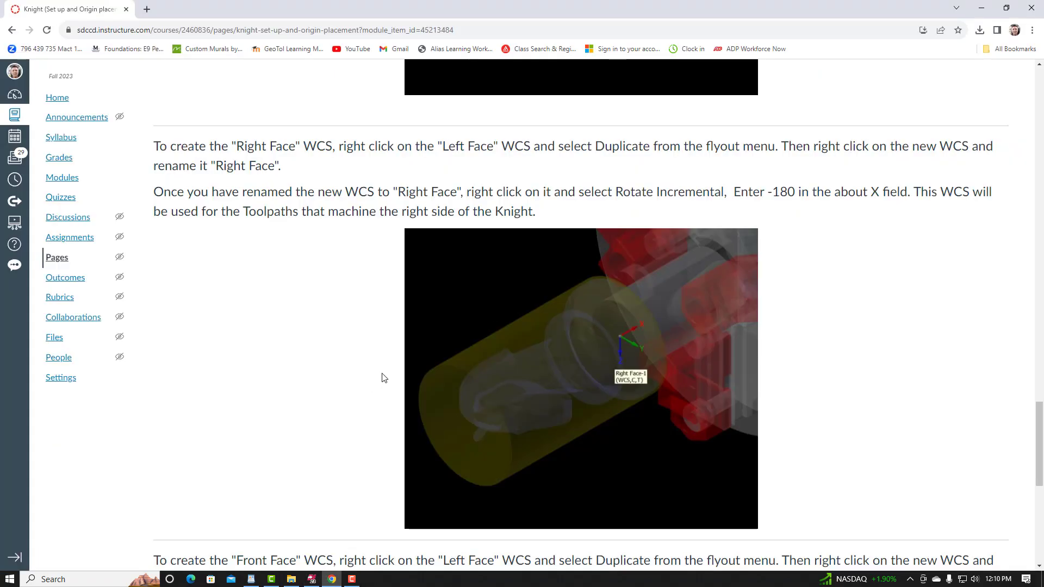
{"action": "scroll", "coordinate": [373, 379], "scroll_direction": "down", "scroll_amount": 8}
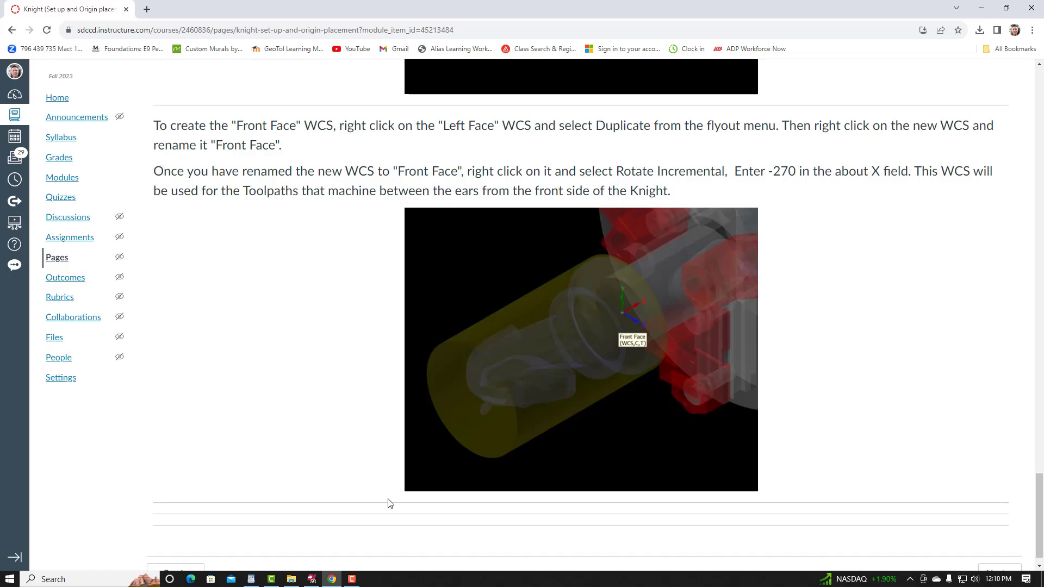
{"action": "left_click", "coordinate": [312, 579]}
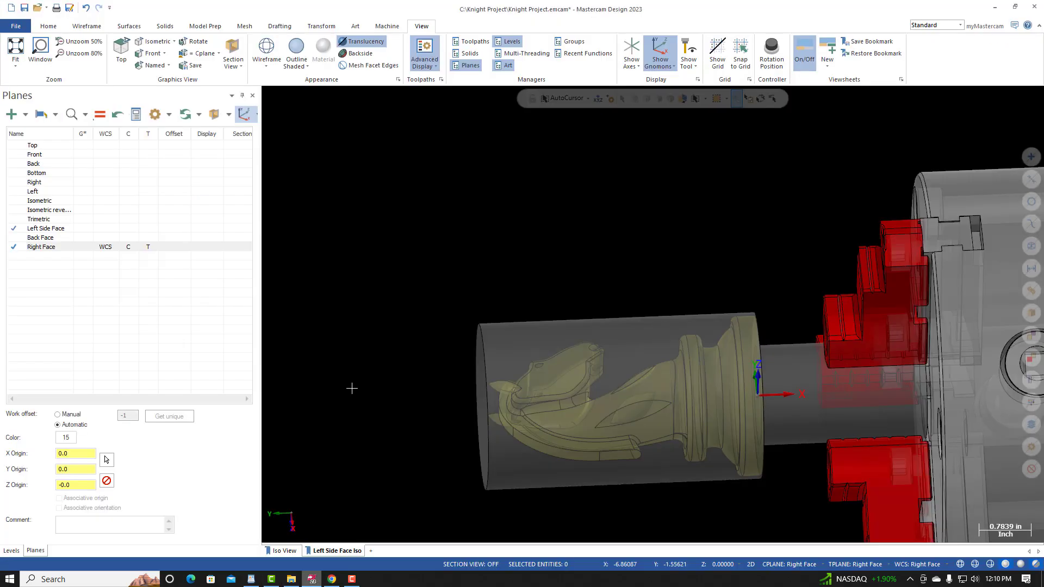
Duplicate the Left Side Face plane and rename the copy Front Face.
{"action": "right_click", "coordinate": [39, 233]}
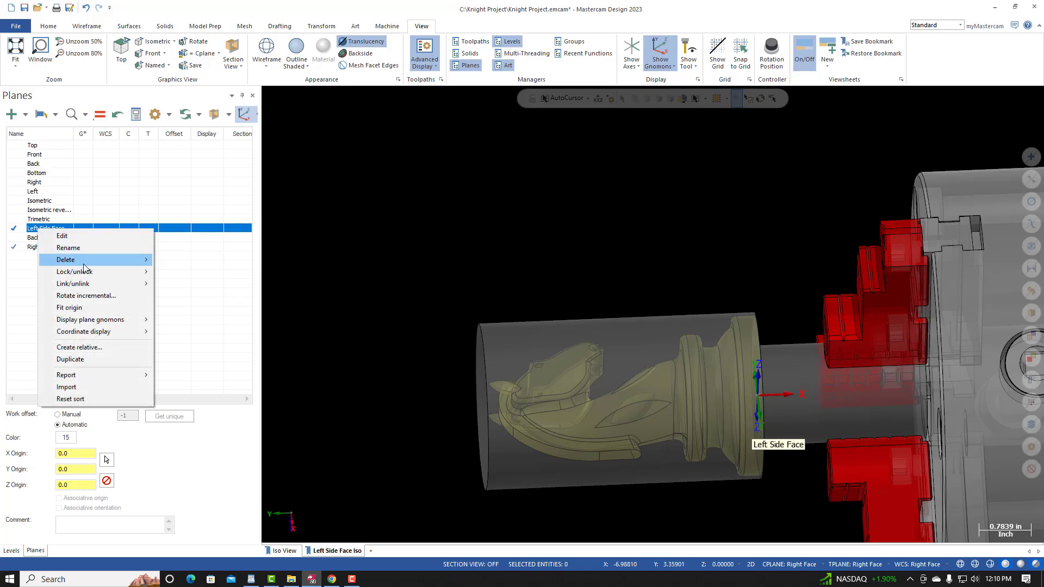
{"action": "left_click", "coordinate": [75, 361]}
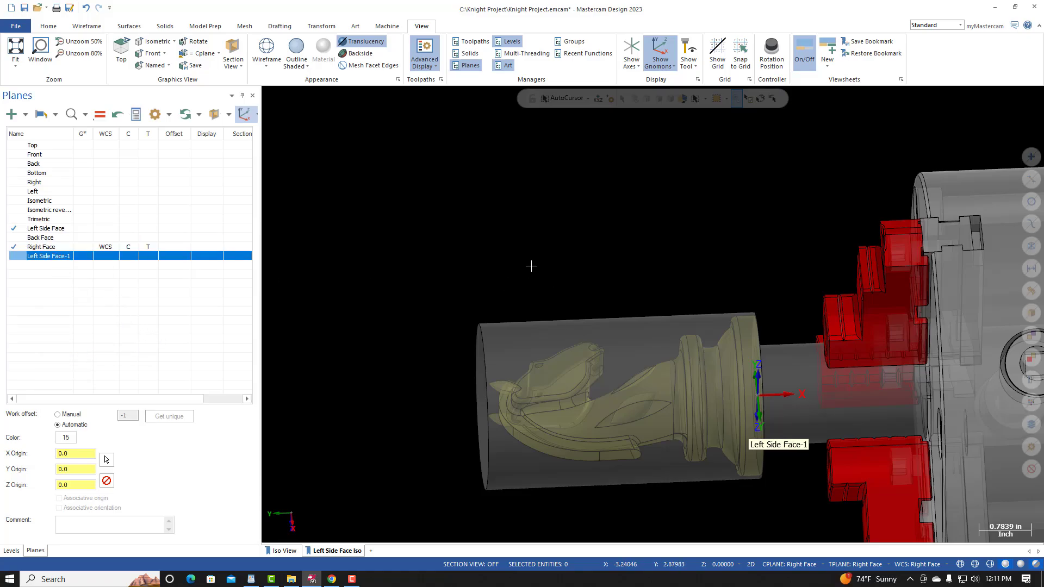
{"action": "right_click", "coordinate": [59, 259]}
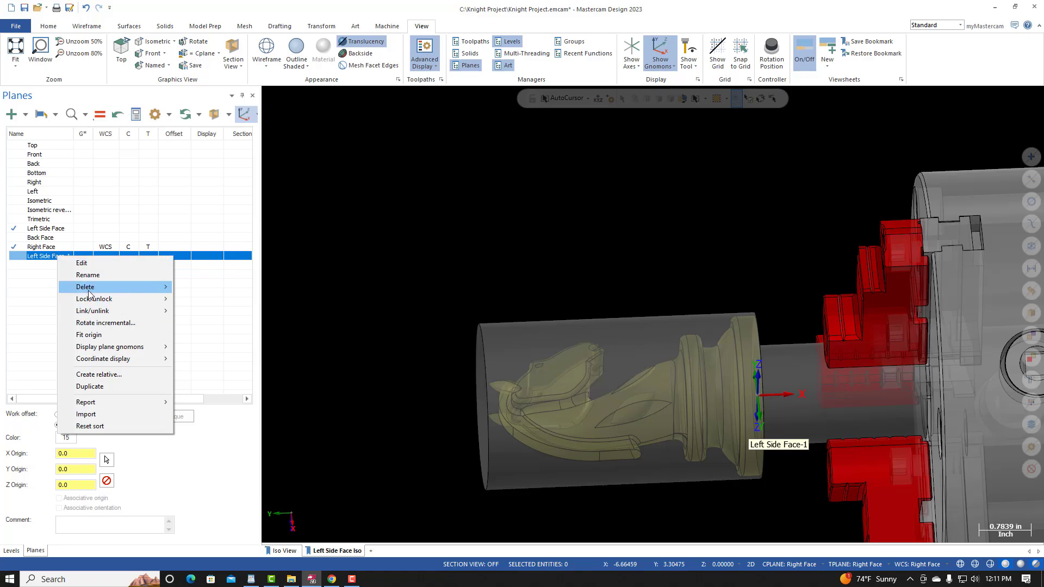
{"action": "left_click", "coordinate": [89, 276]}
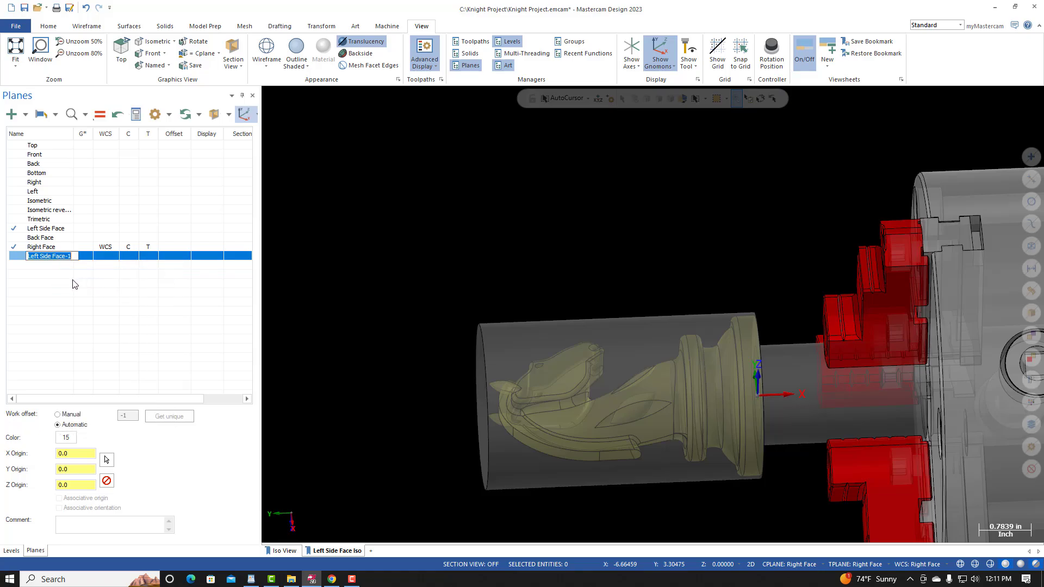
{"action": "type", "text": "Front Face"}
{"action": "key", "text": "Return"}
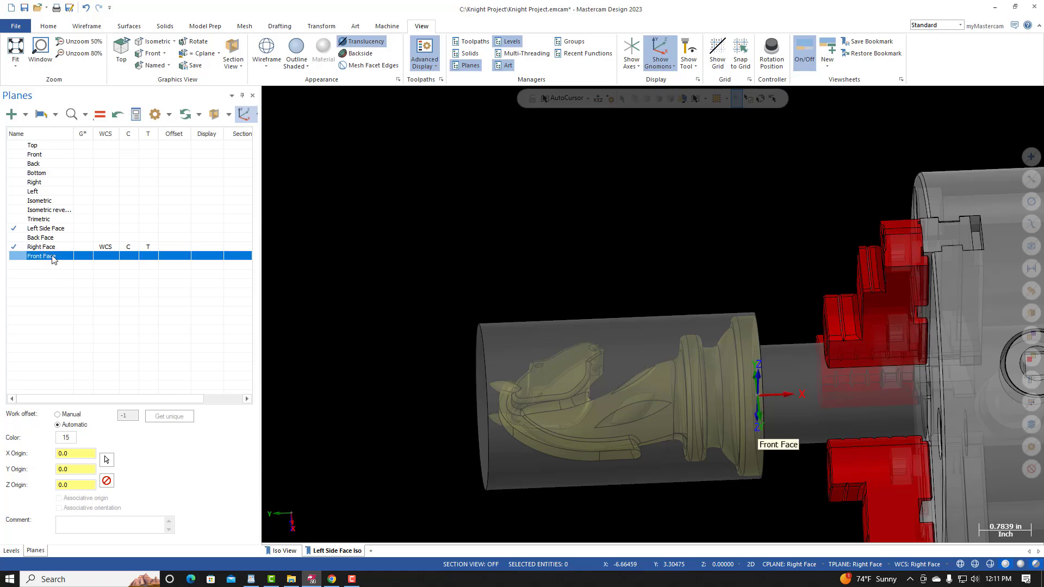
Make Front Face the active WCS, Cplane and Tplane, and rotate it incrementally by -270 degrees about X.
{"action": "left_click", "coordinate": [99, 114]}
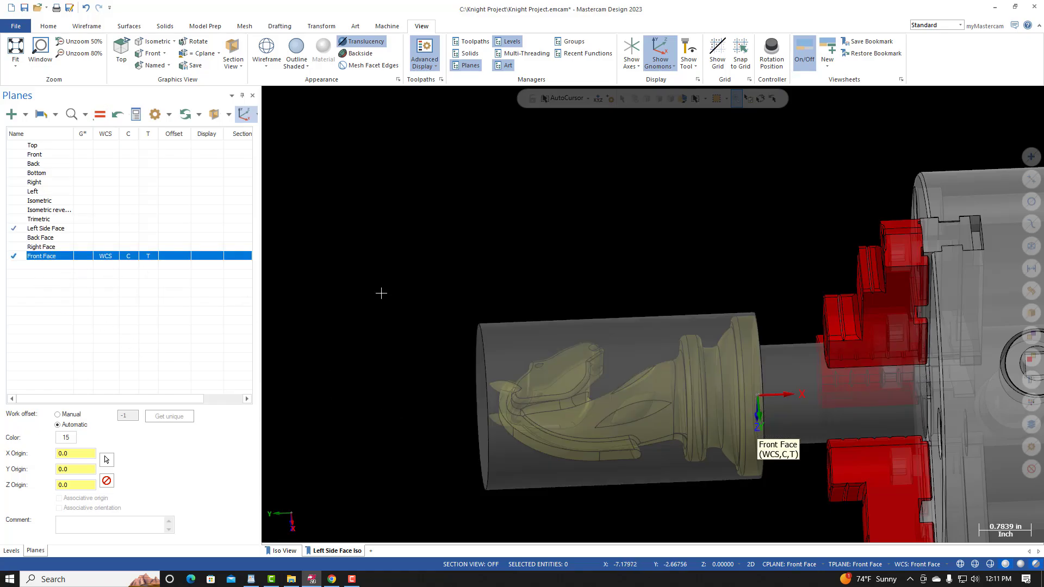
{"action": "right_click", "coordinate": [47, 258]}
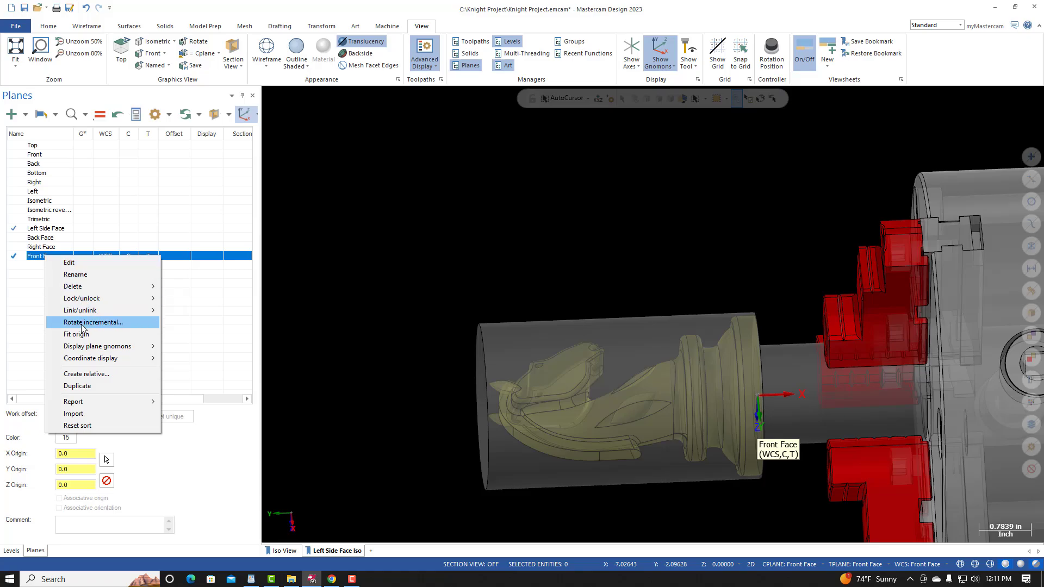
{"action": "left_click", "coordinate": [81, 323]}
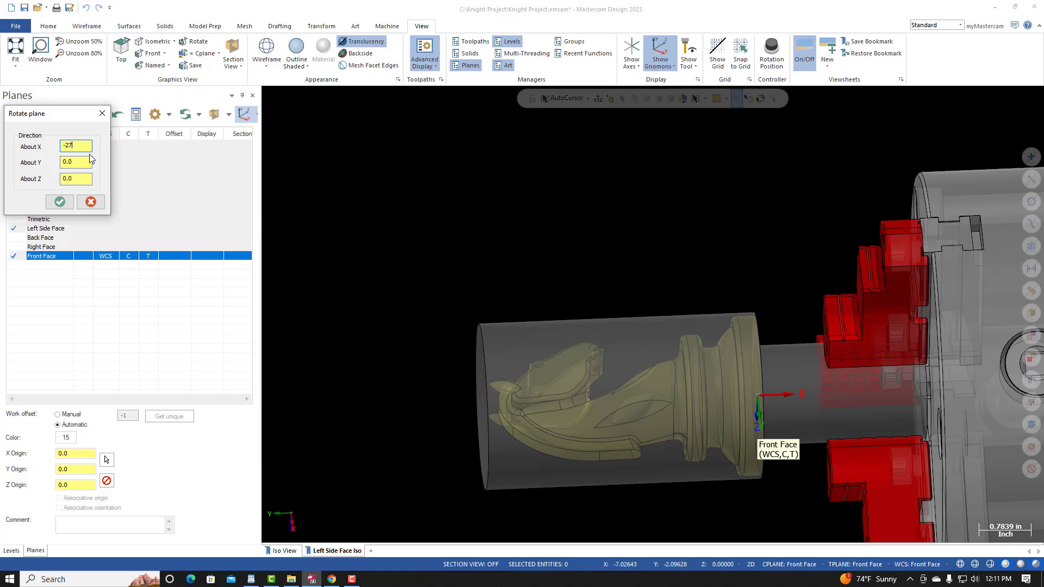
{"action": "type", "text": "-270"}
{"action": "key", "text": "Return"}
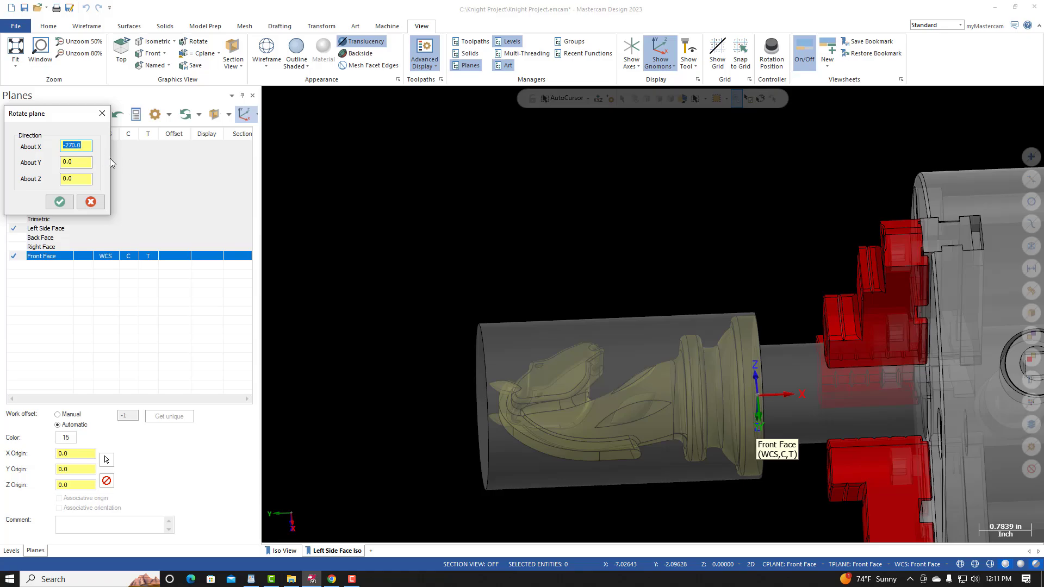
{"action": "left_click", "coordinate": [60, 202]}
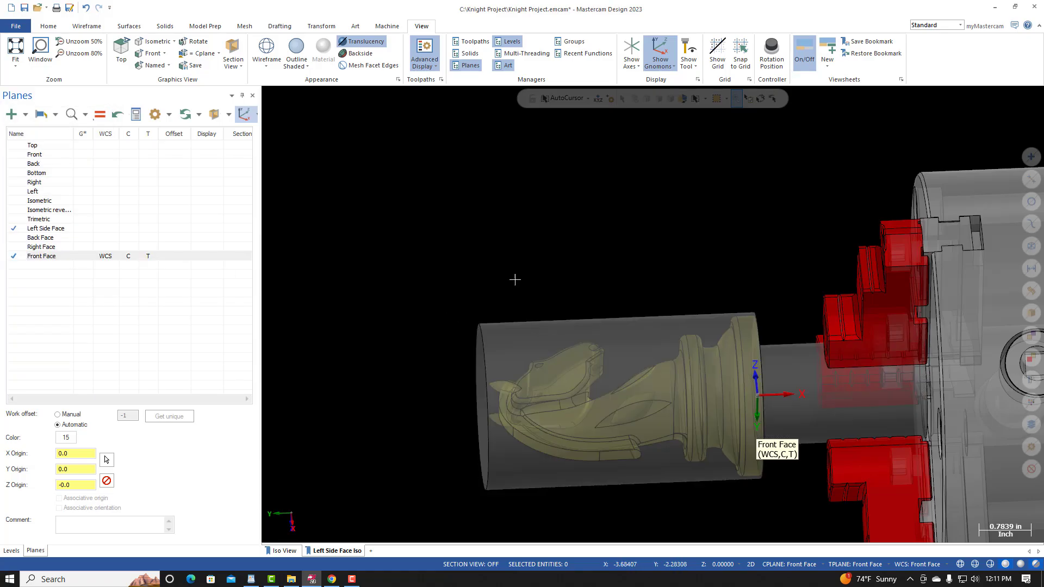
View the knight from the top of Front Face, compare it with the reference page in Chrome, and return to Mastercam.
{"action": "right_click", "coordinate": [520, 238]}
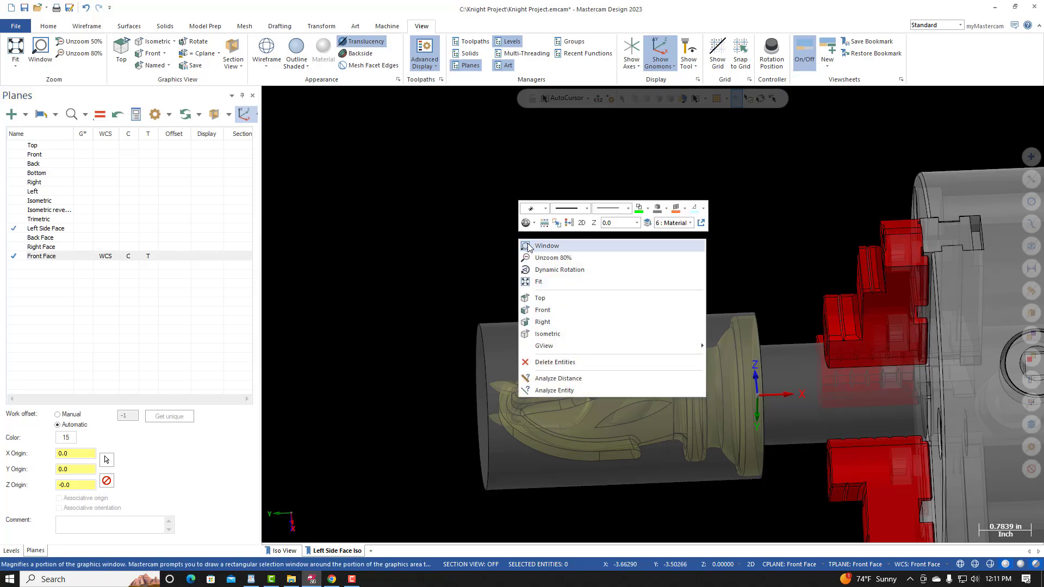
{"action": "left_click", "coordinate": [542, 310]}
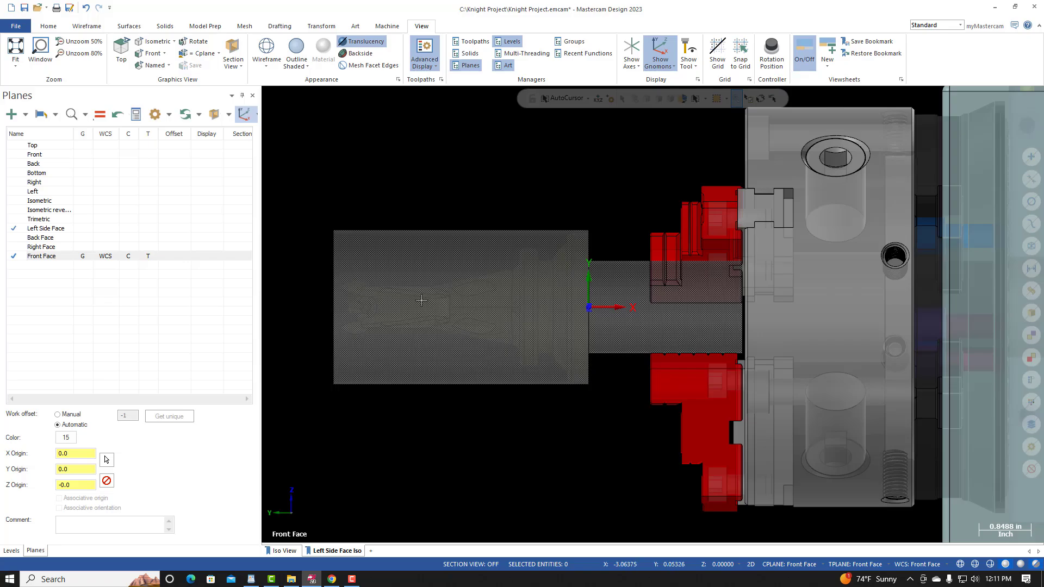
{"action": "left_click", "coordinate": [331, 581]}
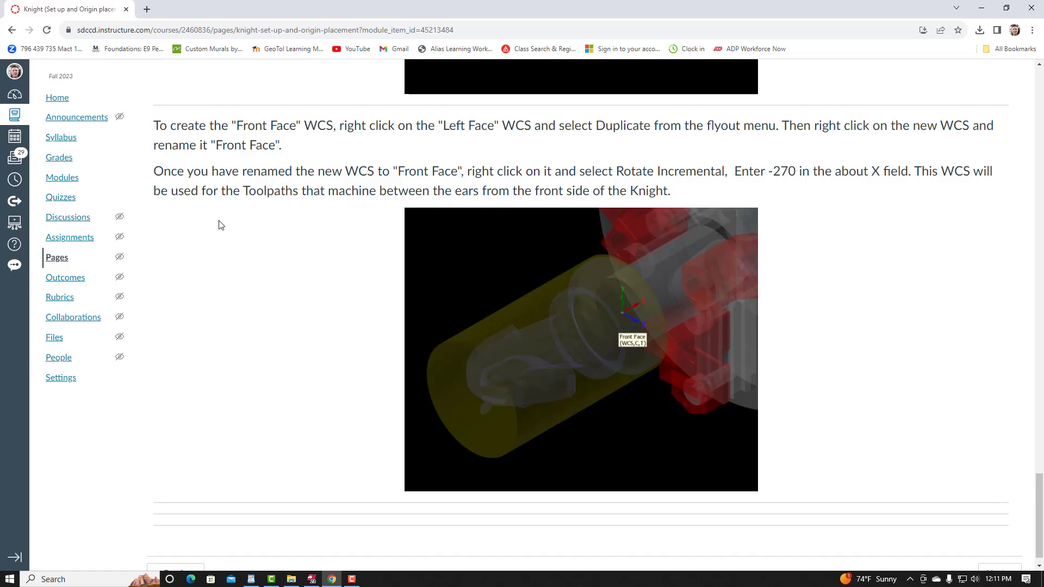
{"action": "scroll", "coordinate": [321, 267], "scroll_direction": "down", "scroll_amount": 1}
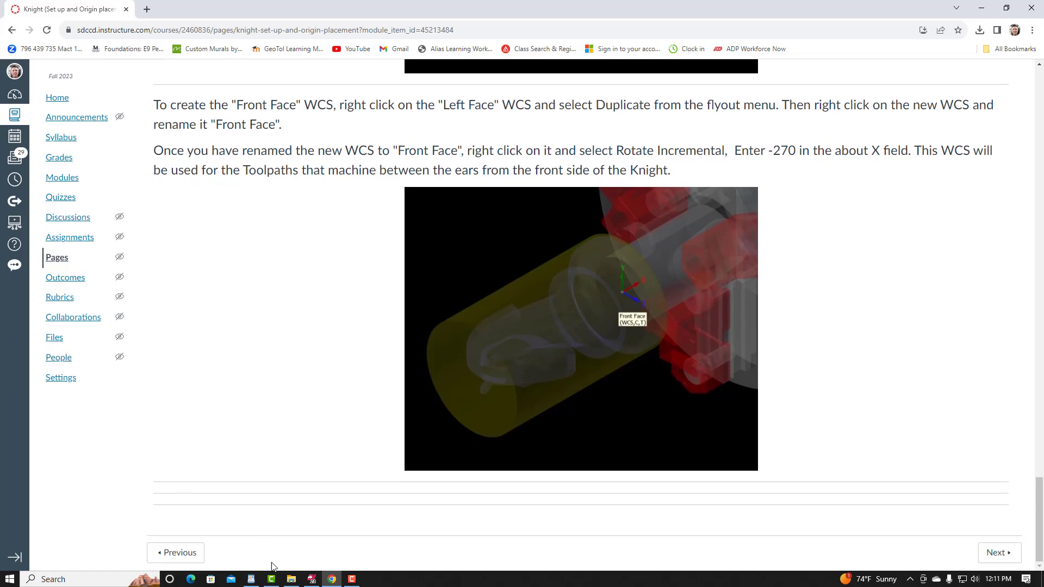
{"action": "left_click", "coordinate": [311, 579]}
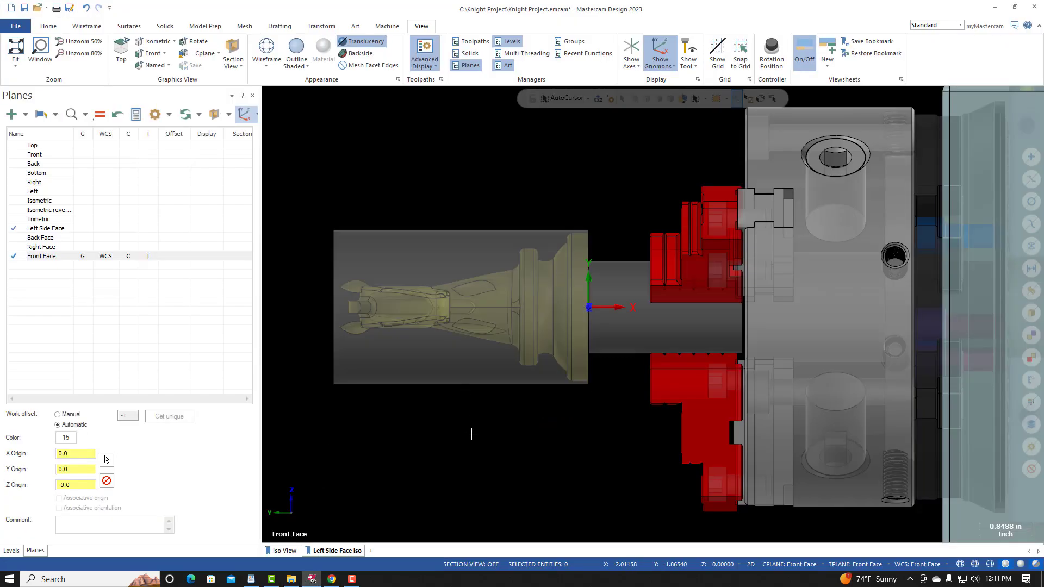
Examine the Front Face axes on the knight and rotary table in isometric and from several rotated angles.
{"action": "right_click", "coordinate": [448, 181]}
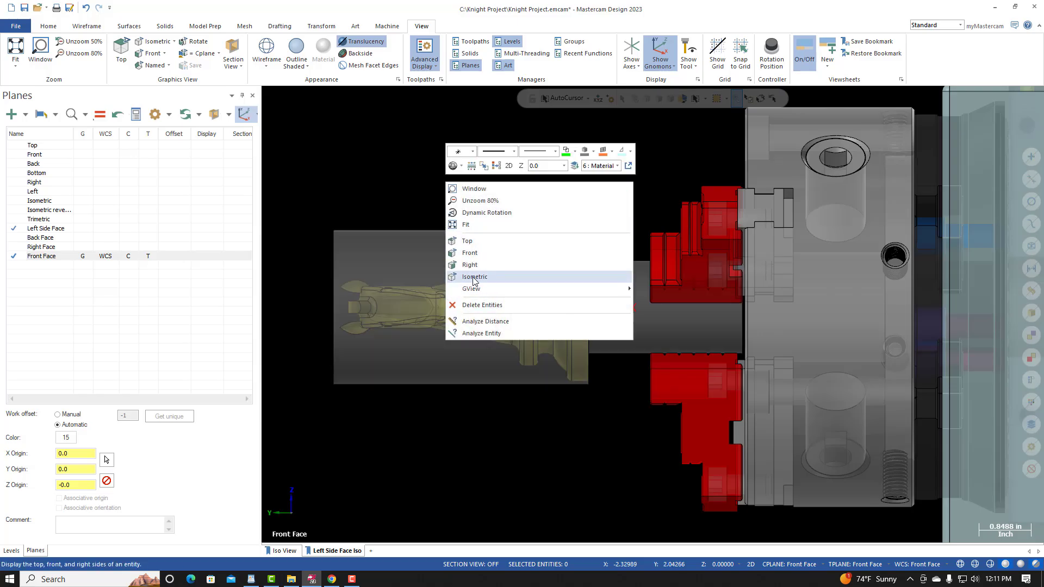
{"action": "left_click", "coordinate": [475, 277]}
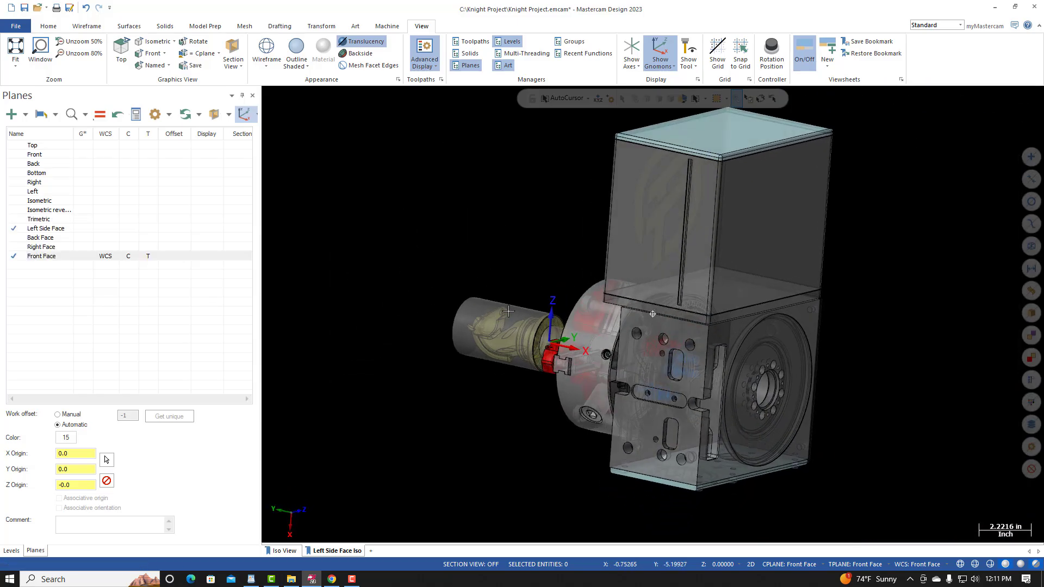
{"action": "middle_click_drag", "start_coordinate": [508, 311], "coordinate": [633, 338]}
{"action": "scroll", "coordinate": [593, 383], "scroll_direction": "up", "scroll_amount": 6}
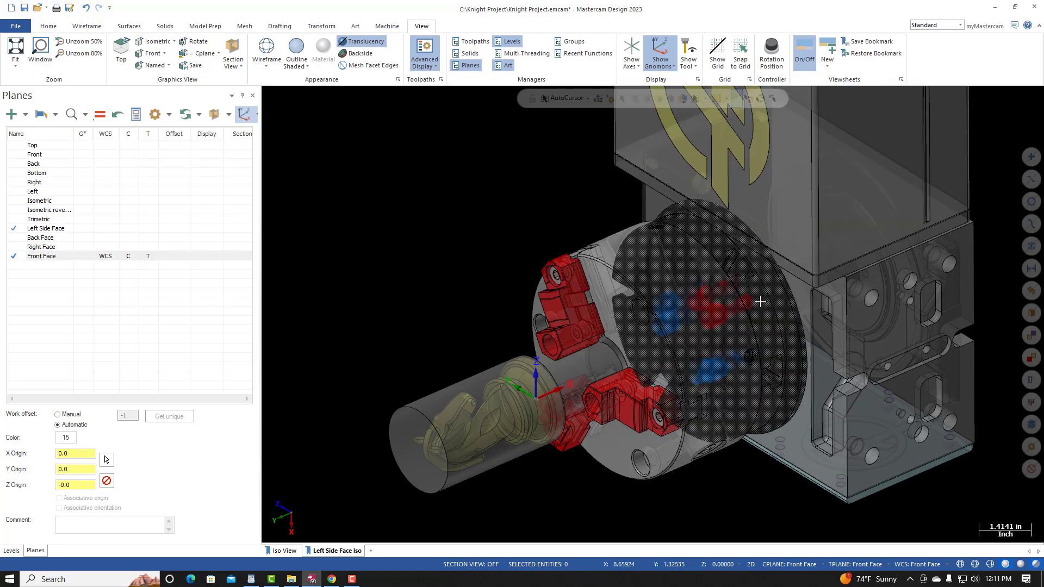
{"action": "scroll", "coordinate": [759, 302], "scroll_direction": "down", "scroll_amount": 3}
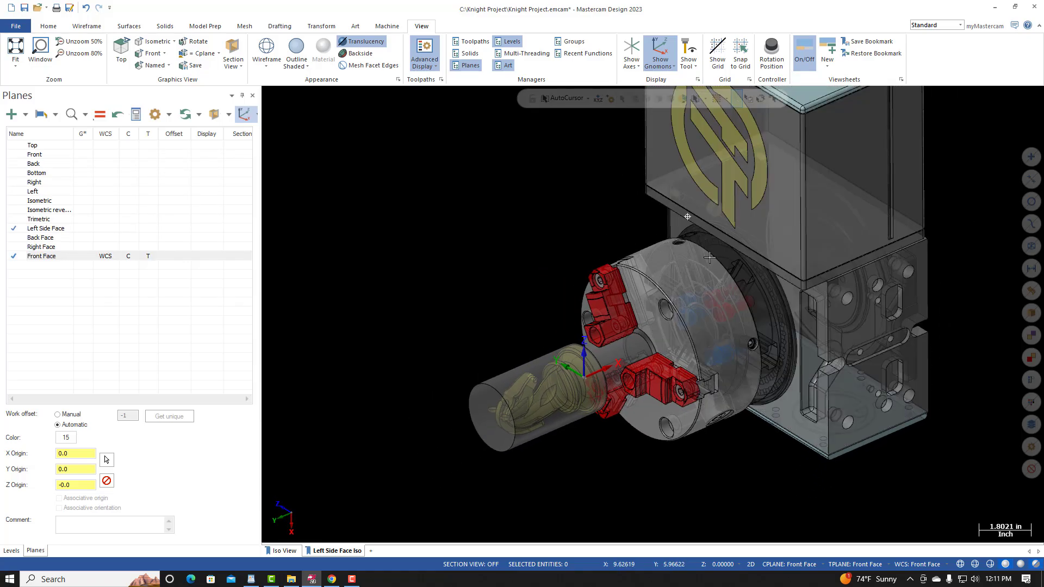
{"action": "middle_click_drag", "start_coordinate": [709, 258], "coordinate": [832, 283]}
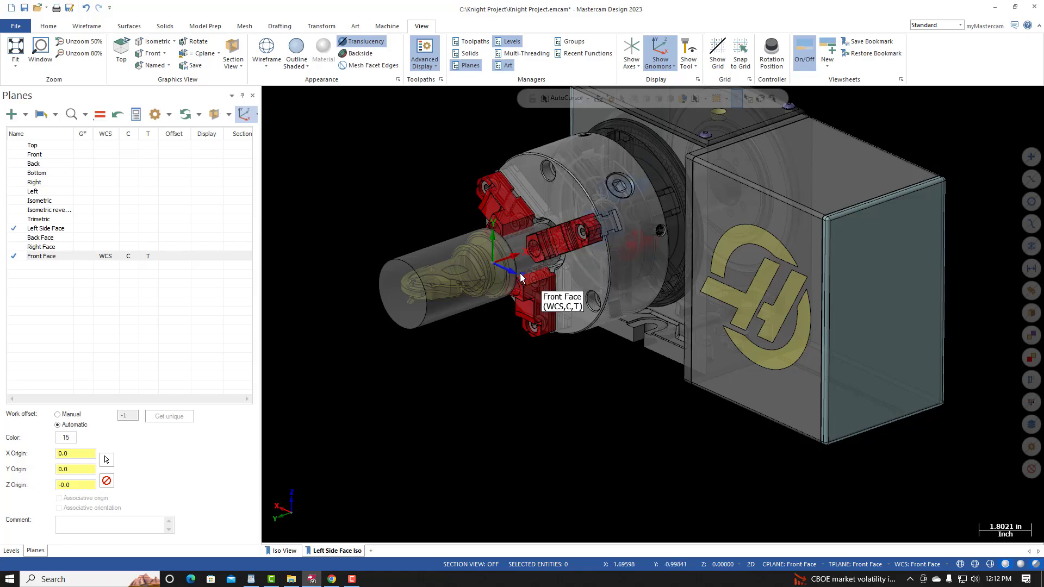
{"action": "scroll", "coordinate": [431, 294], "scroll_direction": "up", "scroll_amount": 2}
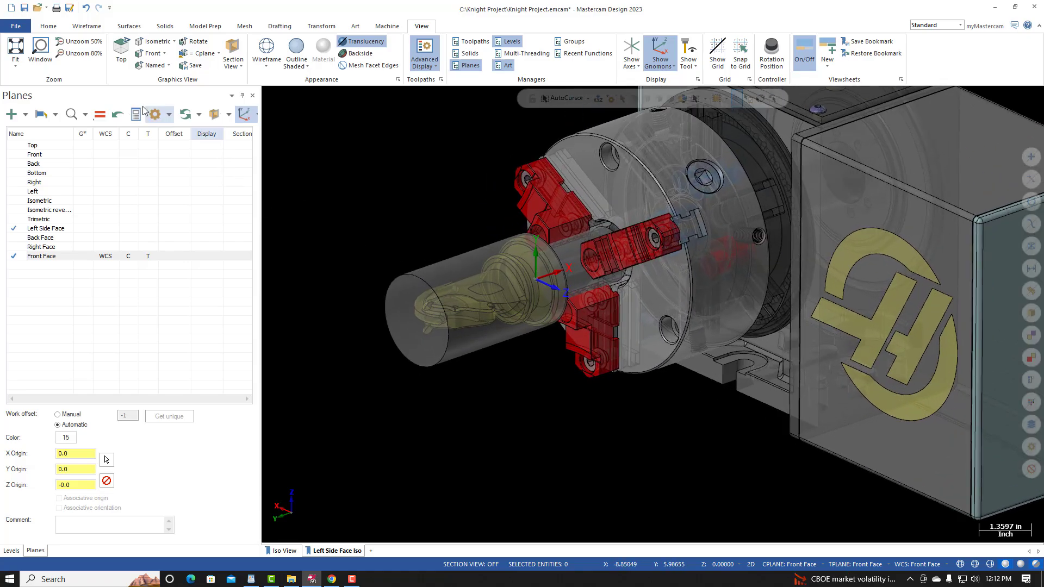
Set the graphics view to isometric and save the Knight Project file.
{"action": "right_click", "coordinate": [443, 285]}
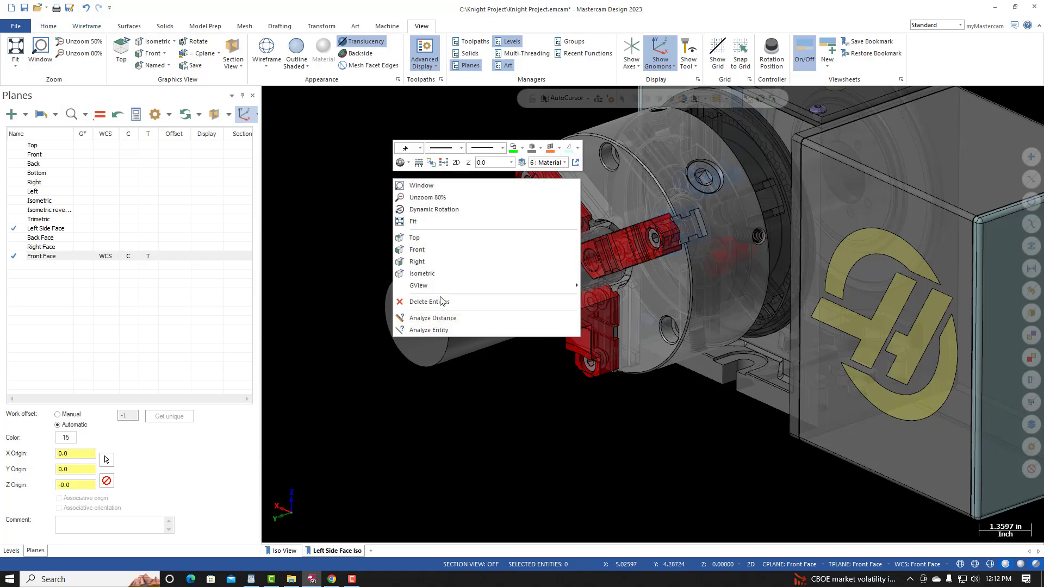
{"action": "left_click", "coordinate": [429, 277]}
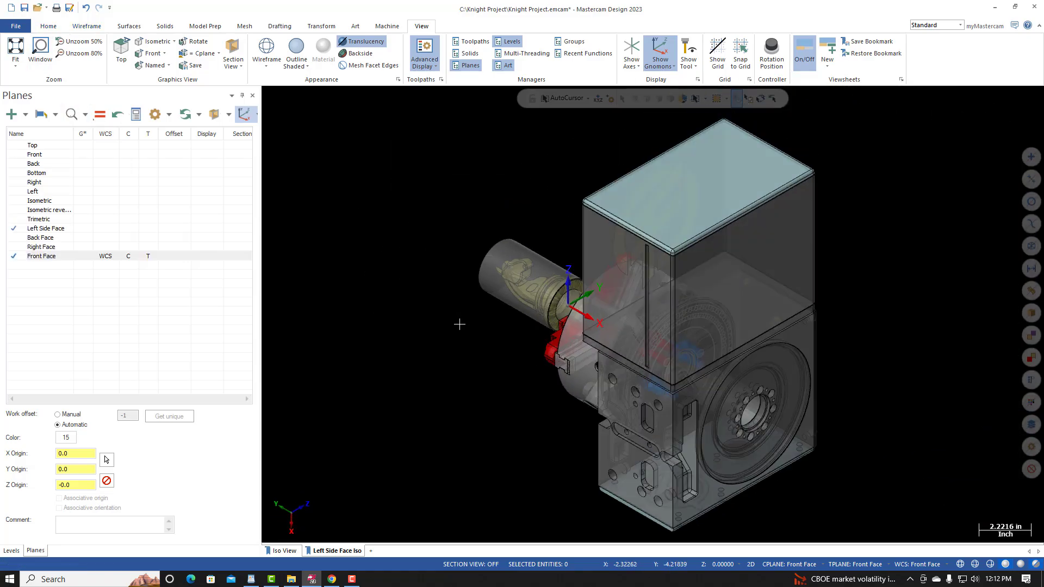
{"action": "left_click", "coordinate": [16, 25]}
{"action": "left_click", "coordinate": [26, 152]}
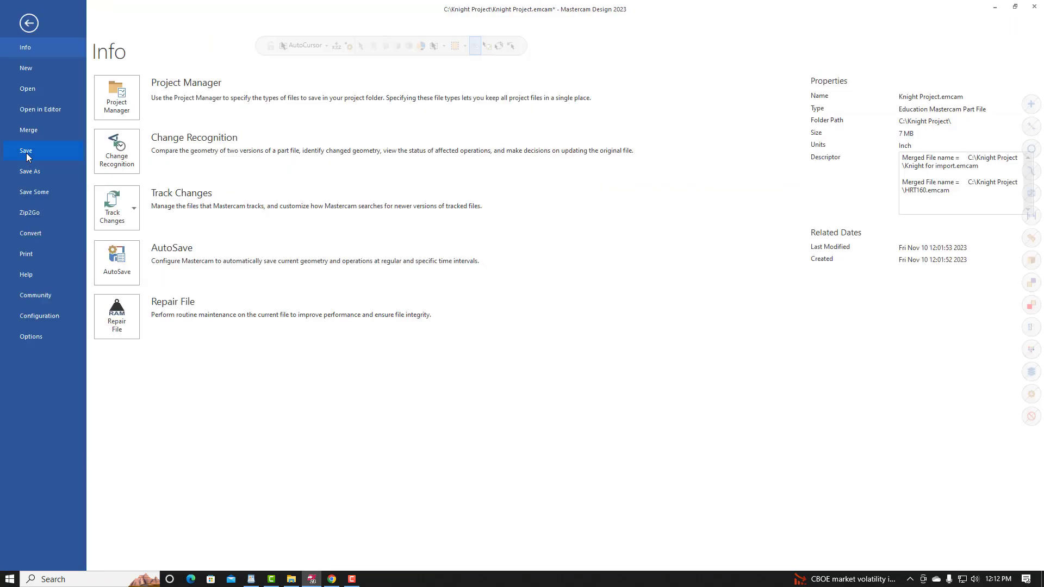